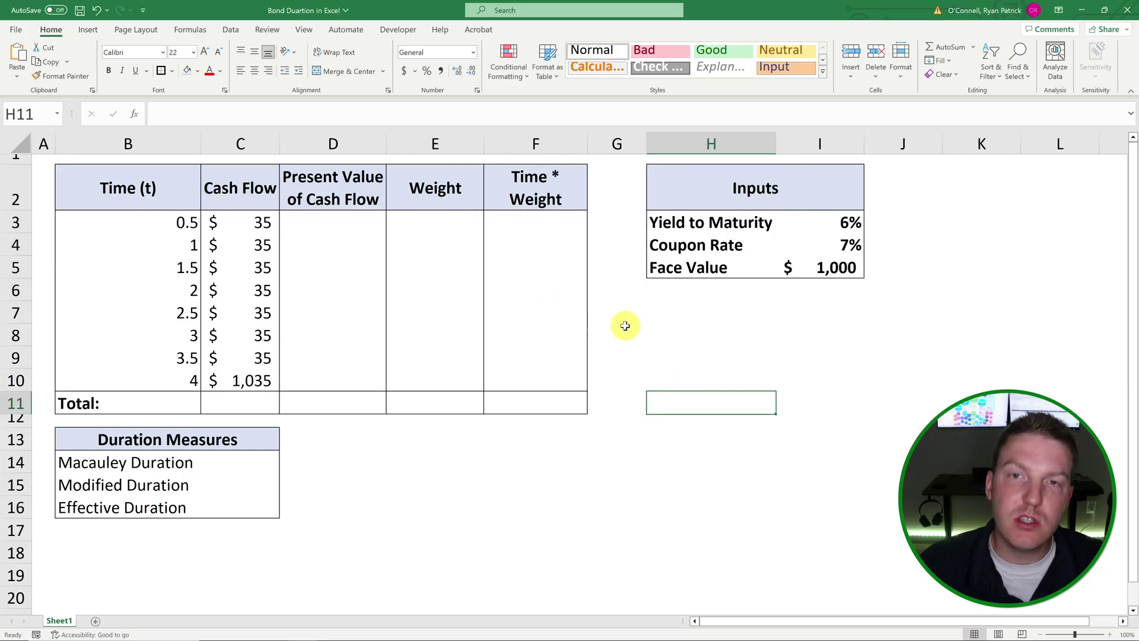
- Review the time period values, the cash flow formulas and the 1,000 face value input
{"action": "left_click", "coordinate": [160, 374]}
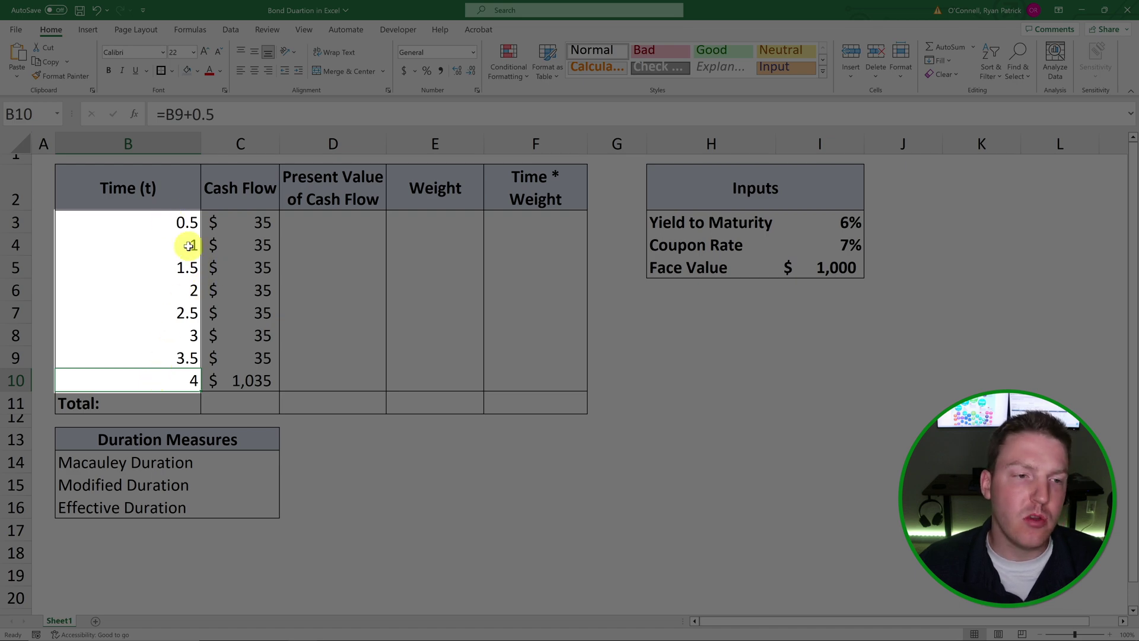
{"action": "left_click", "coordinate": [122, 191]}
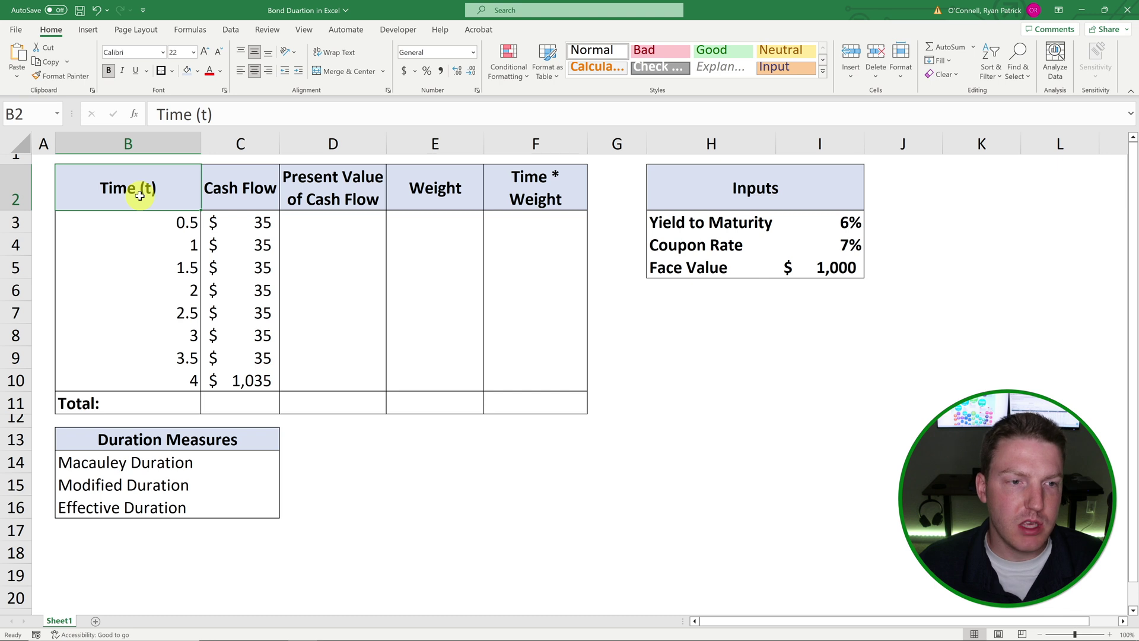
{"action": "left_click_drag", "start_coordinate": [171, 224], "coordinate": [179, 243]}
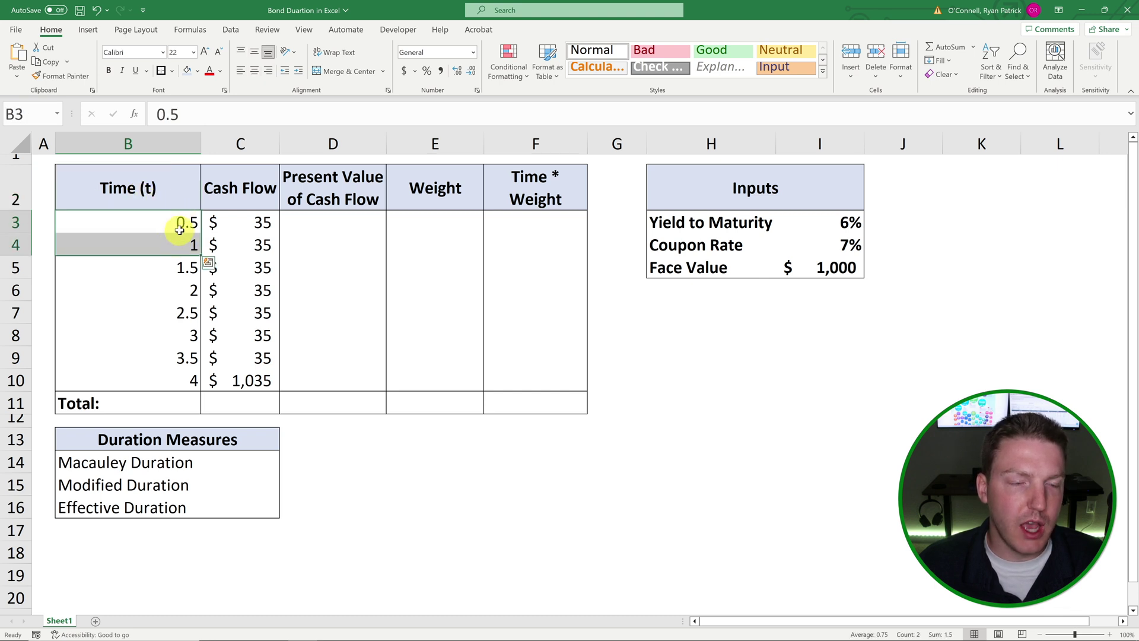
{"action": "left_click", "coordinate": [181, 223]}
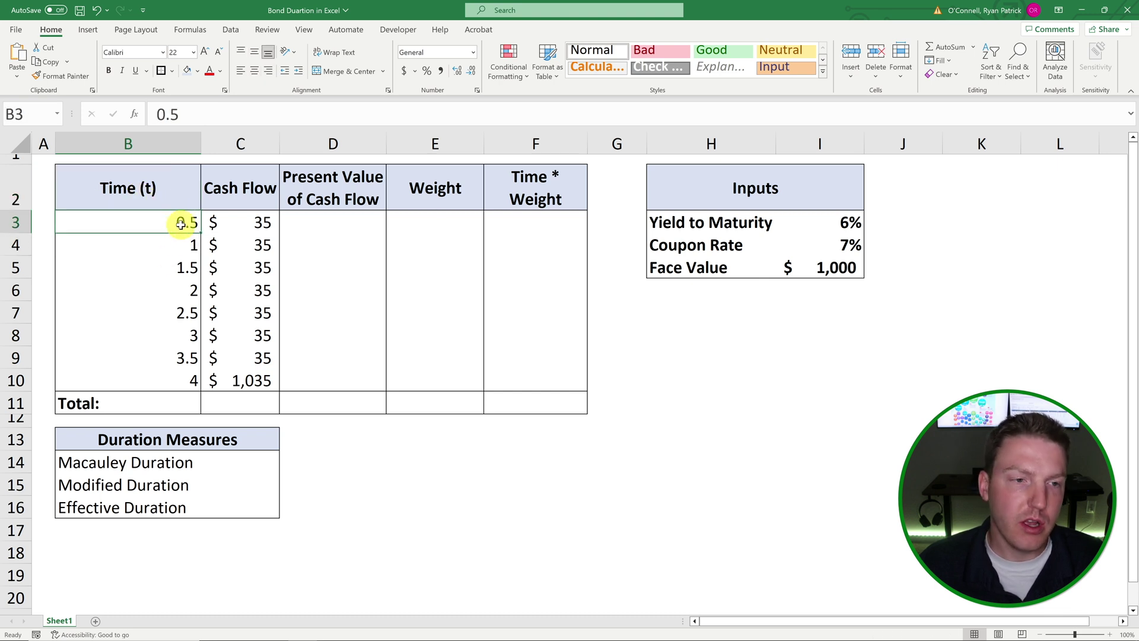
{"action": "left_click", "coordinate": [185, 244]}
{"action": "left_click", "coordinate": [185, 265]}
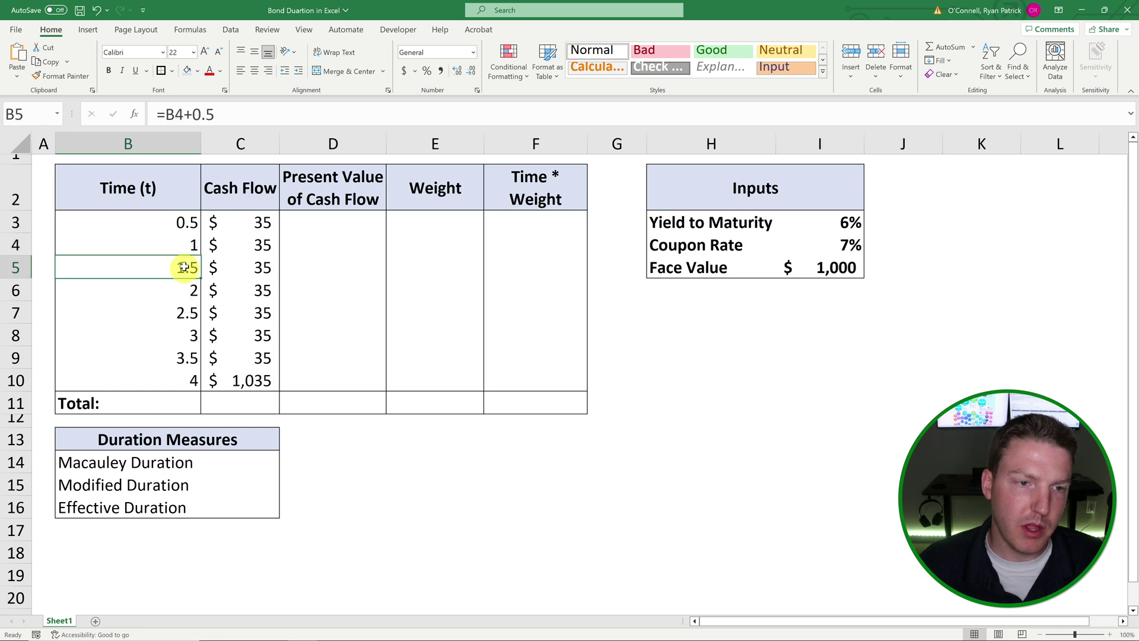
{"action": "left_click", "coordinate": [270, 225]}
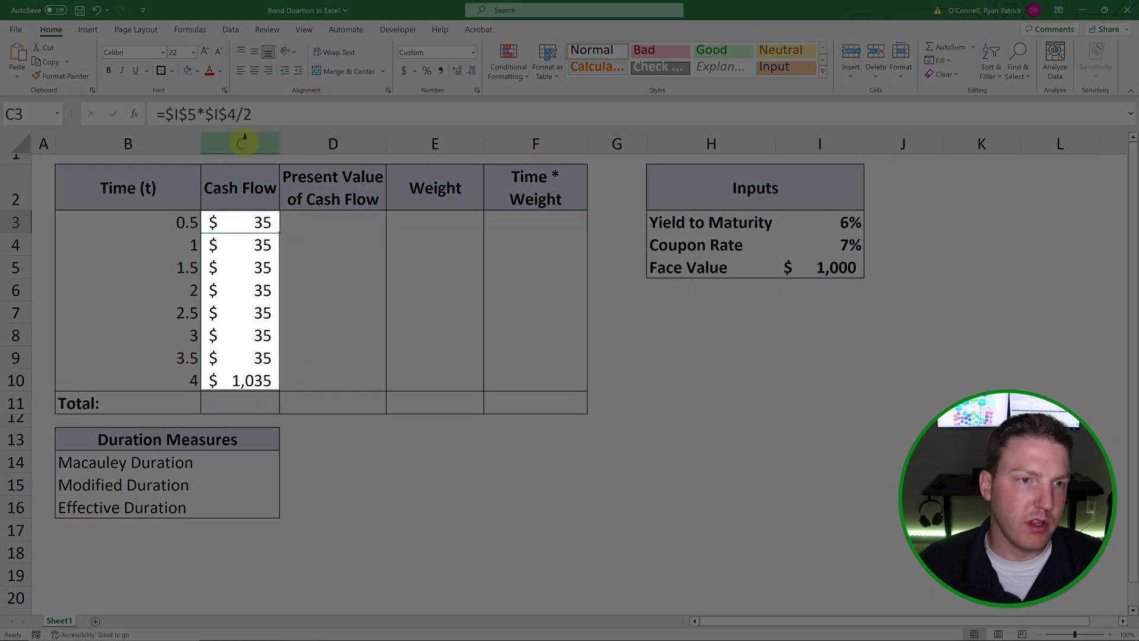
{"action": "left_click", "coordinate": [271, 119]}
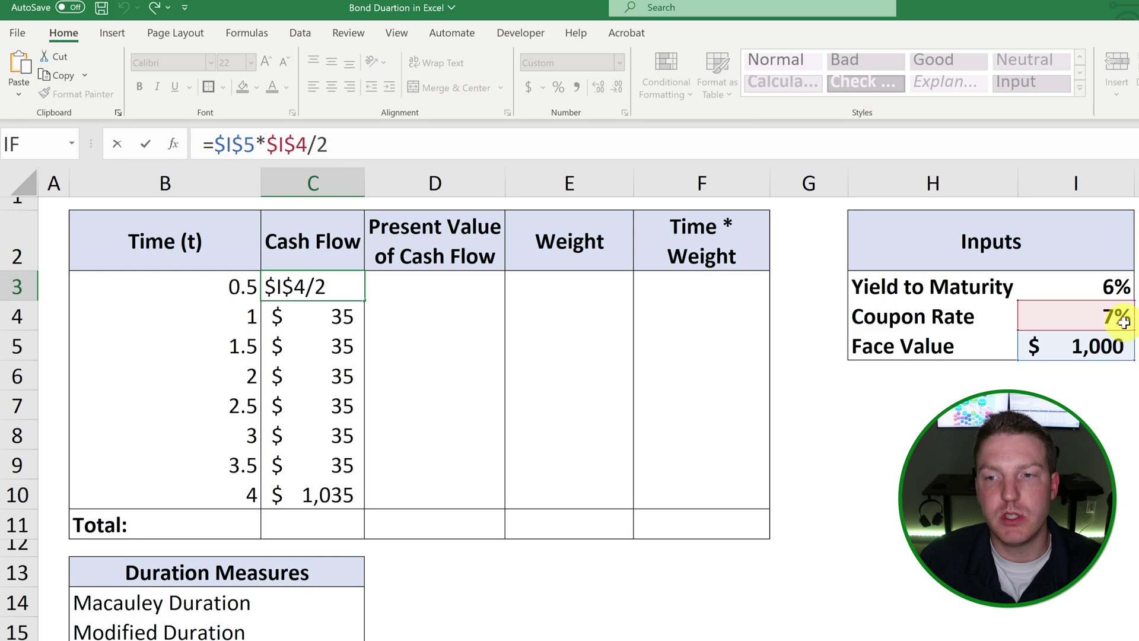
{"action": "left_click", "coordinate": [369, 145]}
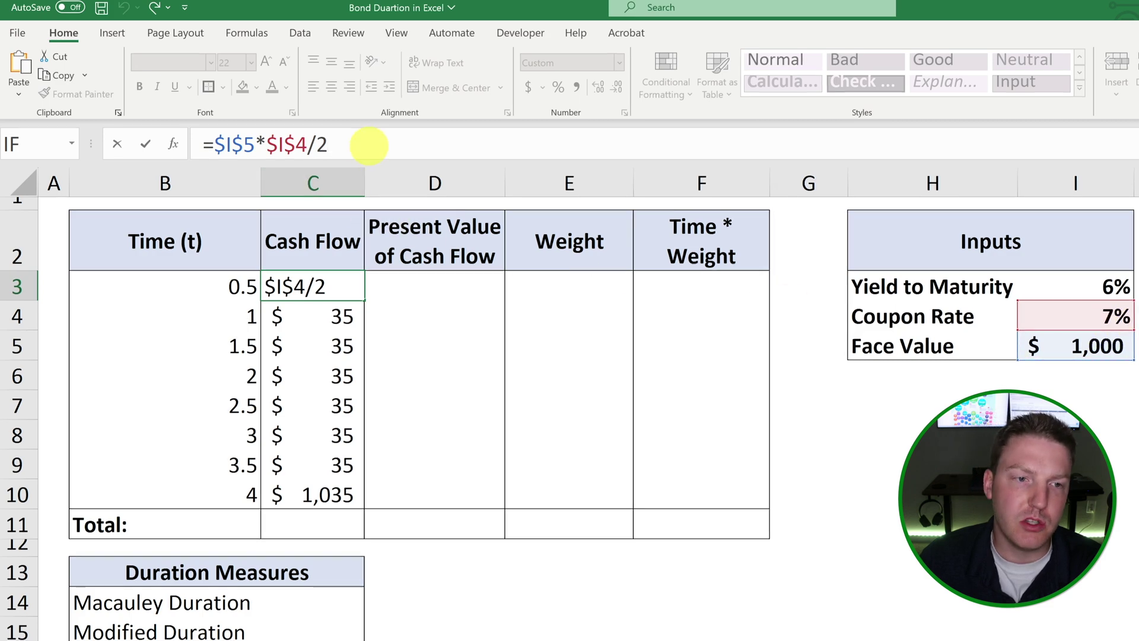
{"action": "key", "text": "Return"}
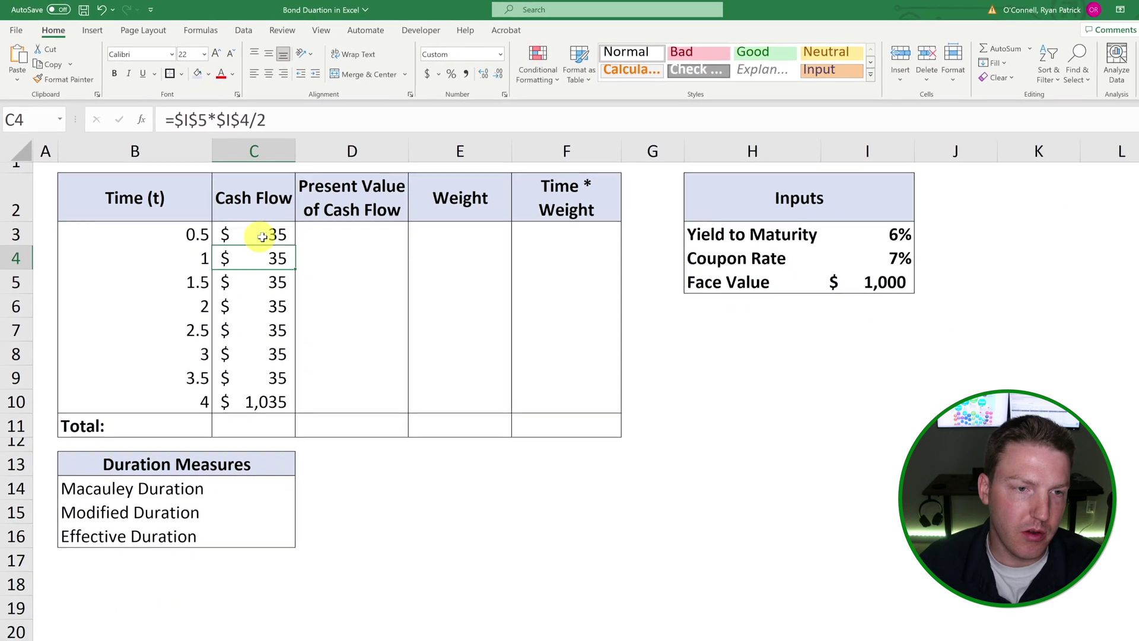
{"action": "left_click", "coordinate": [248, 385]}
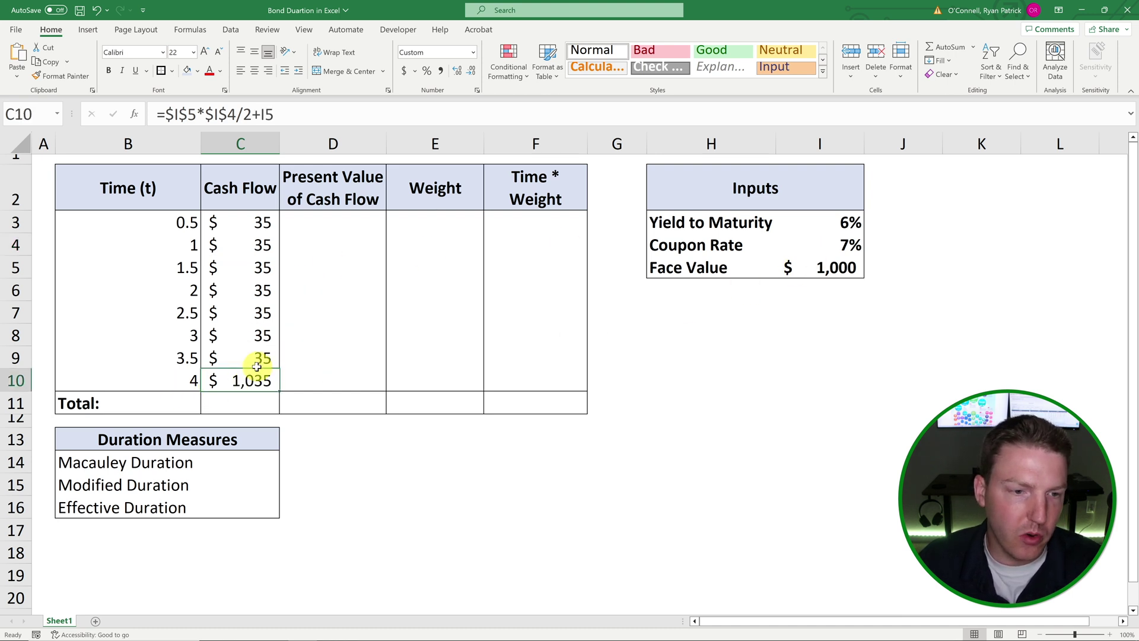
{"action": "left_click", "coordinate": [821, 264]}
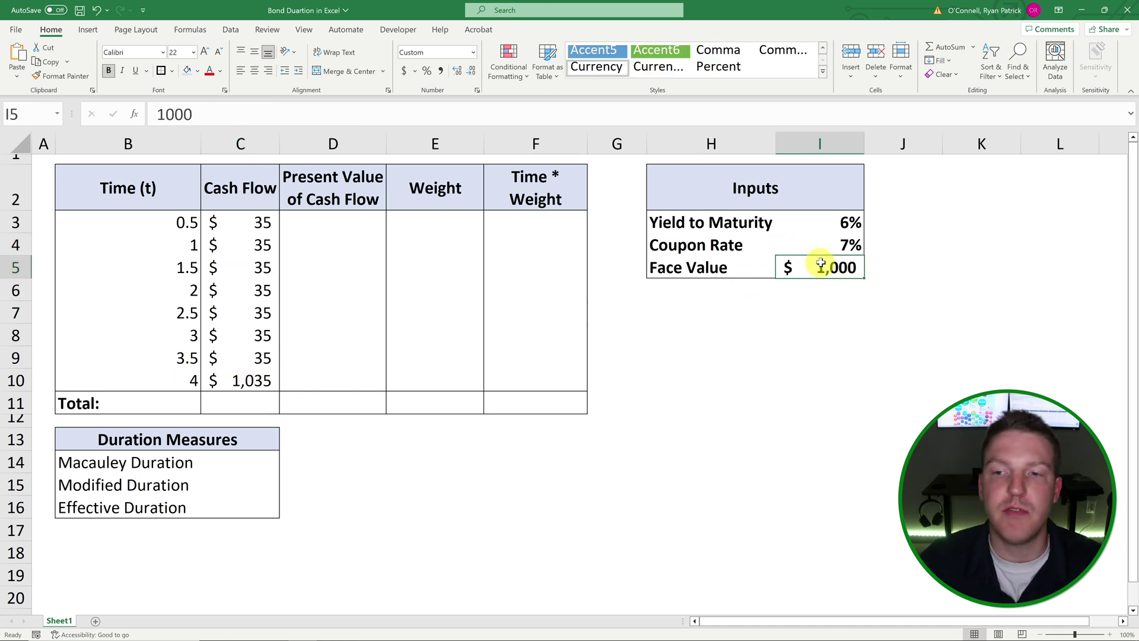
- Enter the first present value formula in D3, discounting C3 at half the yield per period
{"action": "left_click", "coordinate": [309, 223]}
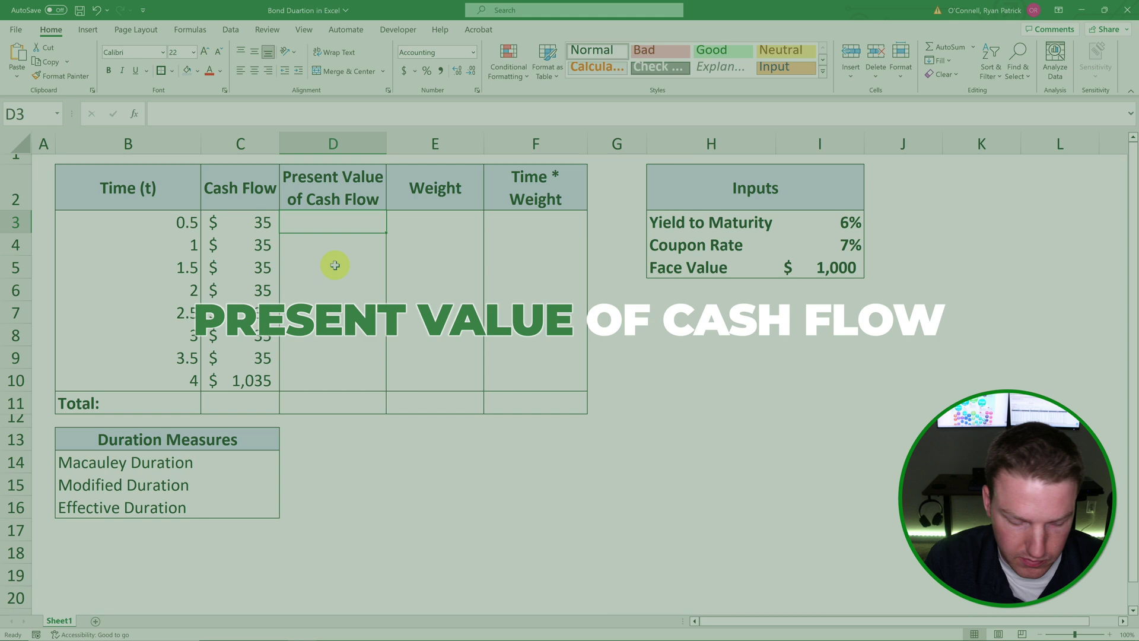
{"action": "type", "text": "=C3/(1+("}
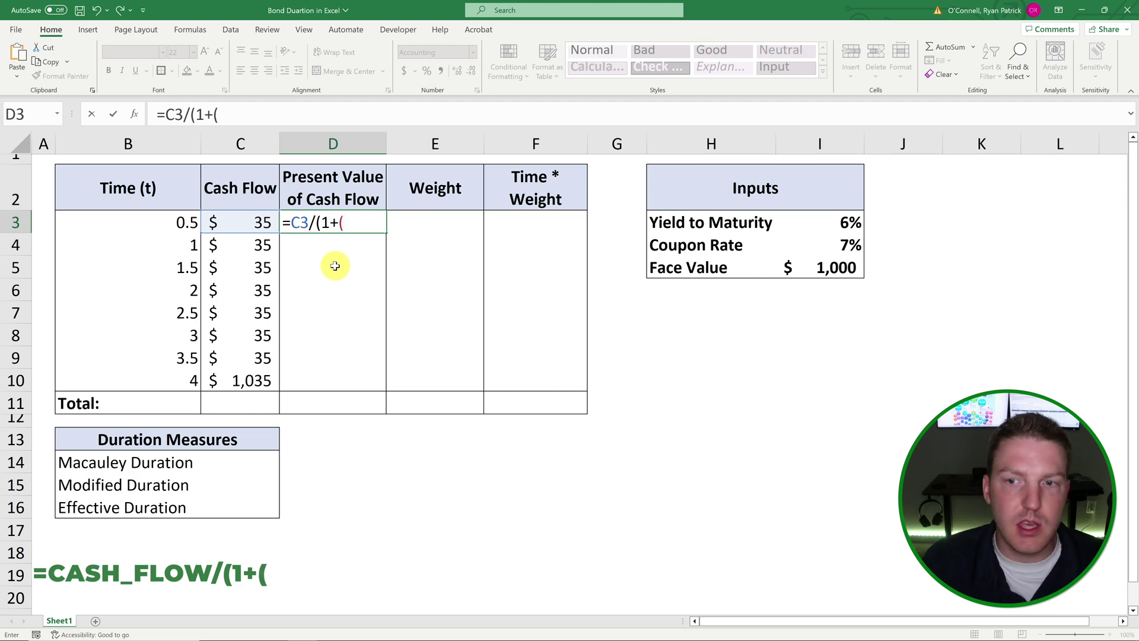
{"action": "left_click", "coordinate": [813, 223]}
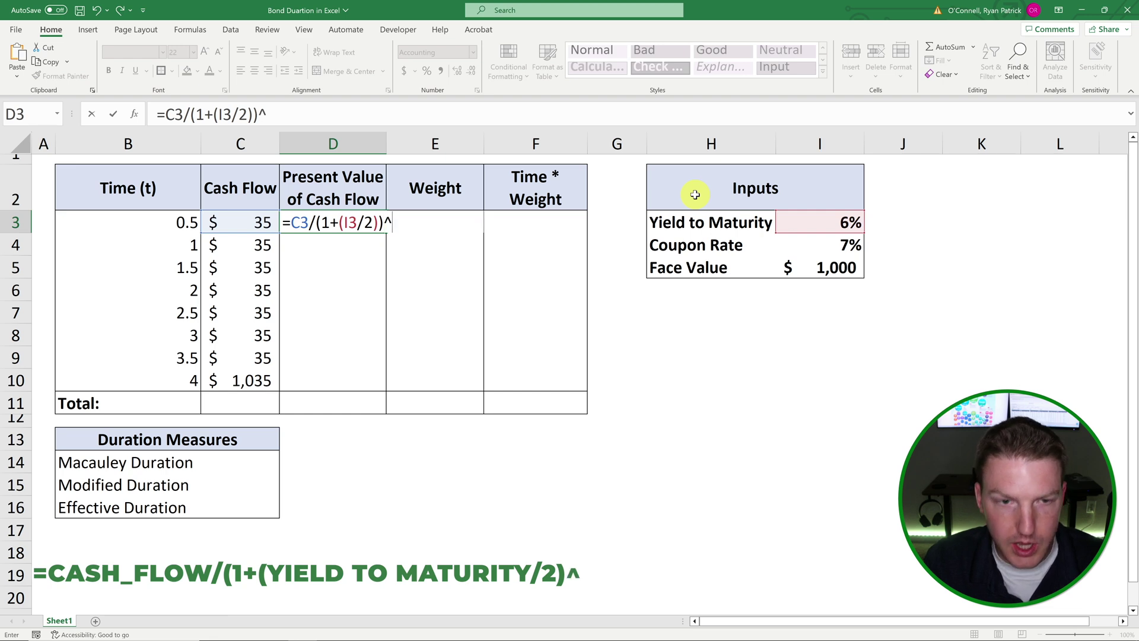
{"action": "left_click", "coordinate": [175, 219]}
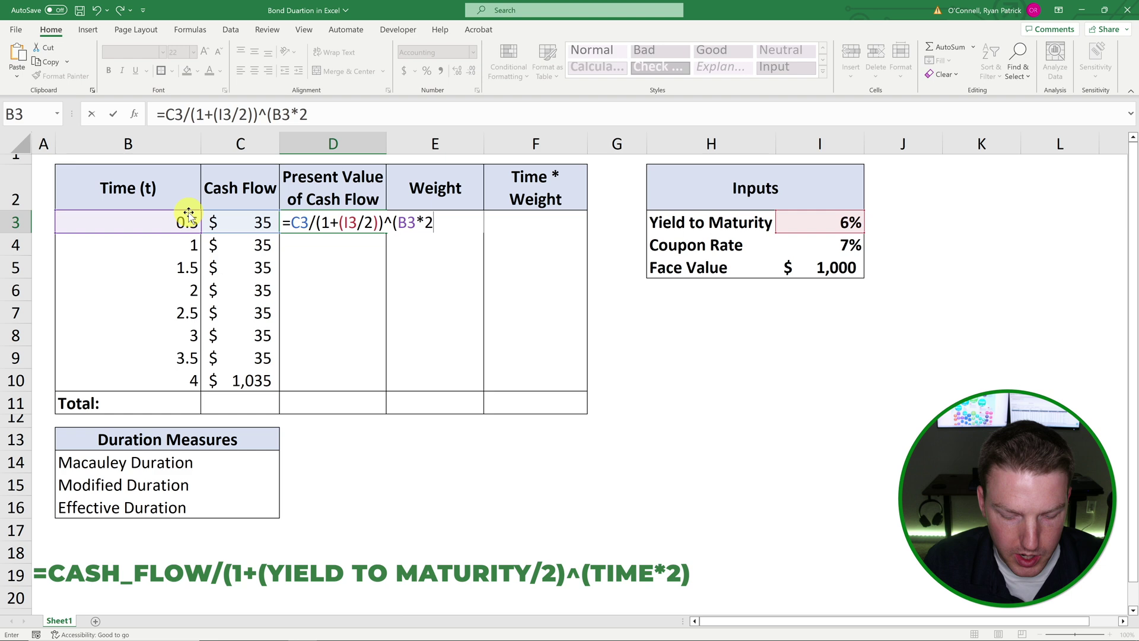
{"action": "type", "text": "*2)"}
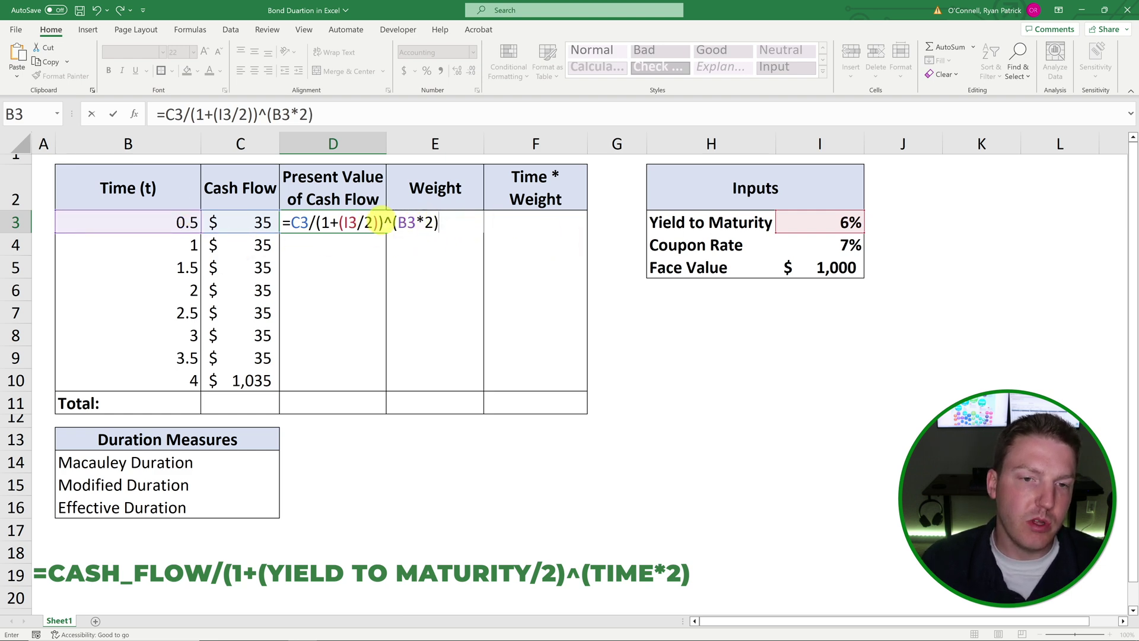
{"action": "key", "text": "Return"}
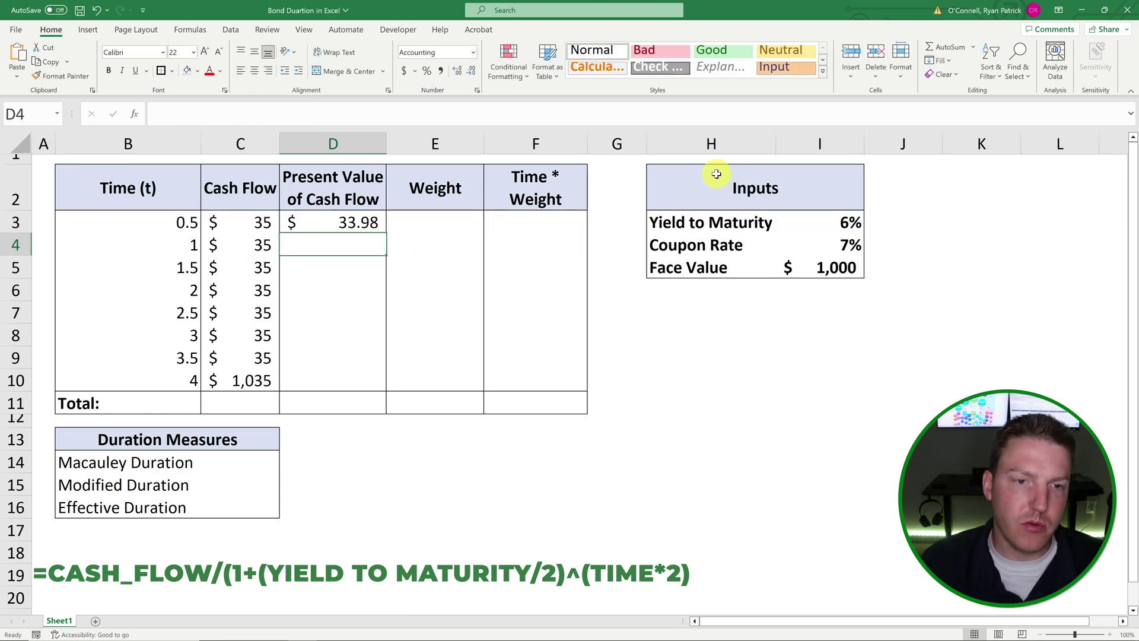
- Paste the present value formula down the column through D10
{"action": "left_click", "coordinate": [367, 223]}
{"action": "left_click", "coordinate": [262, 223]}
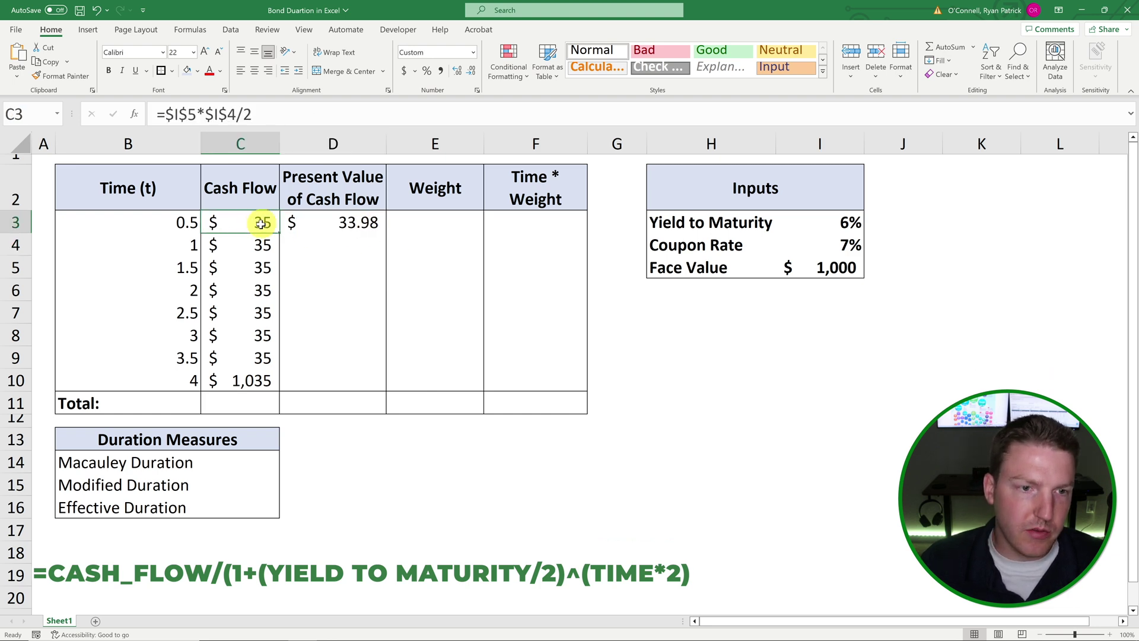
{"action": "left_click", "coordinate": [329, 224]}
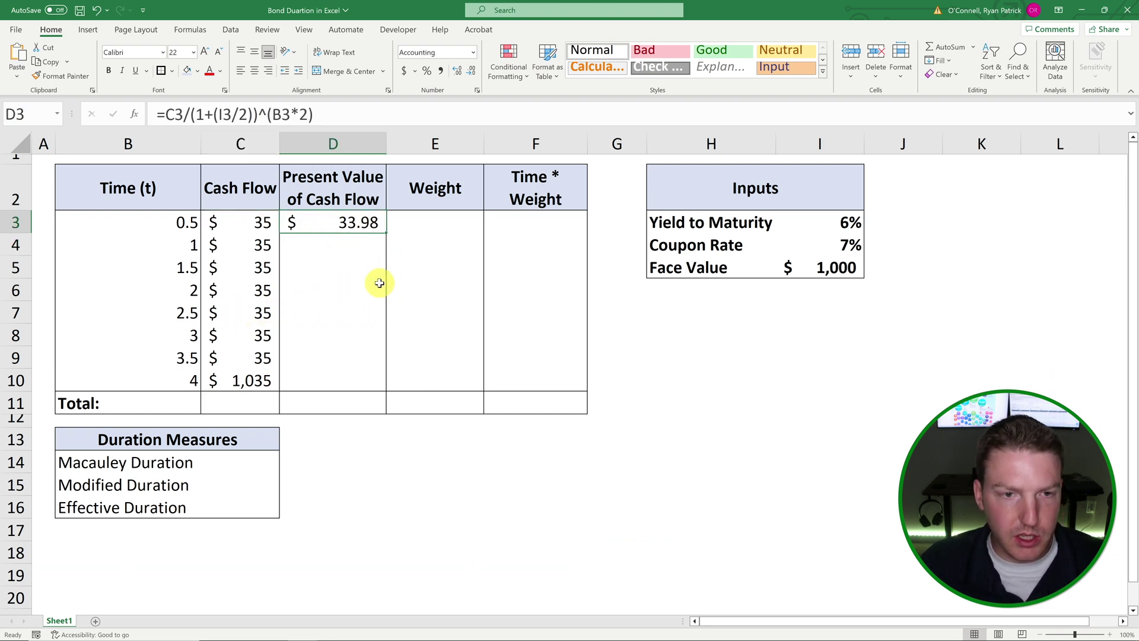
{"action": "left_click_drag", "start_coordinate": [339, 223], "coordinate": [341, 380]}
{"action": "right_click", "coordinate": [321, 314]}
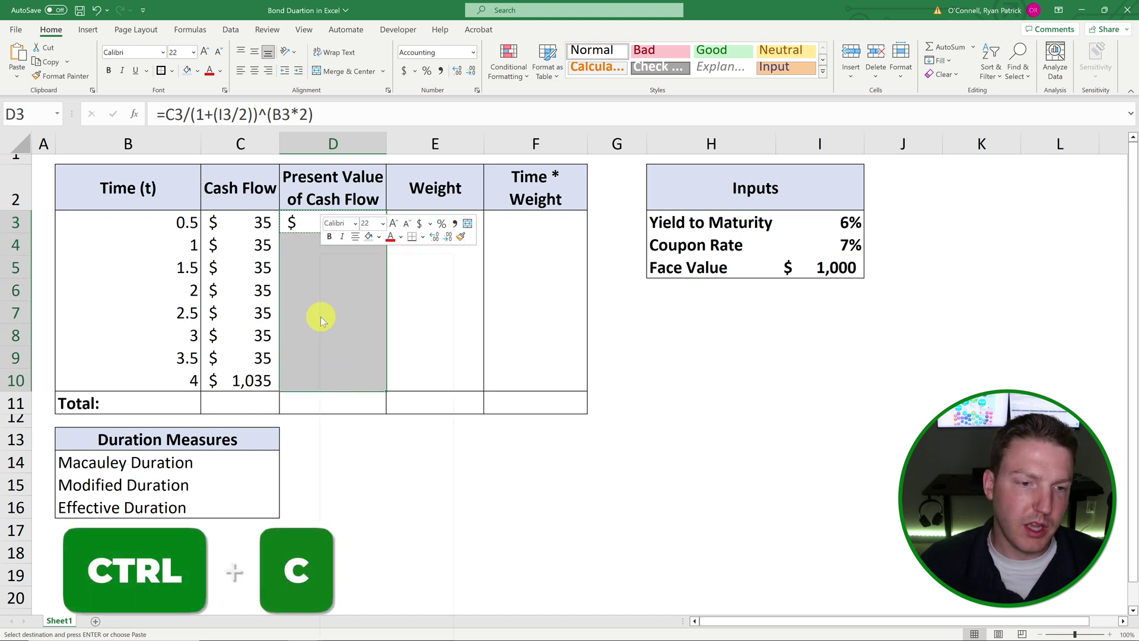
{"action": "left_click", "coordinate": [385, 338]}
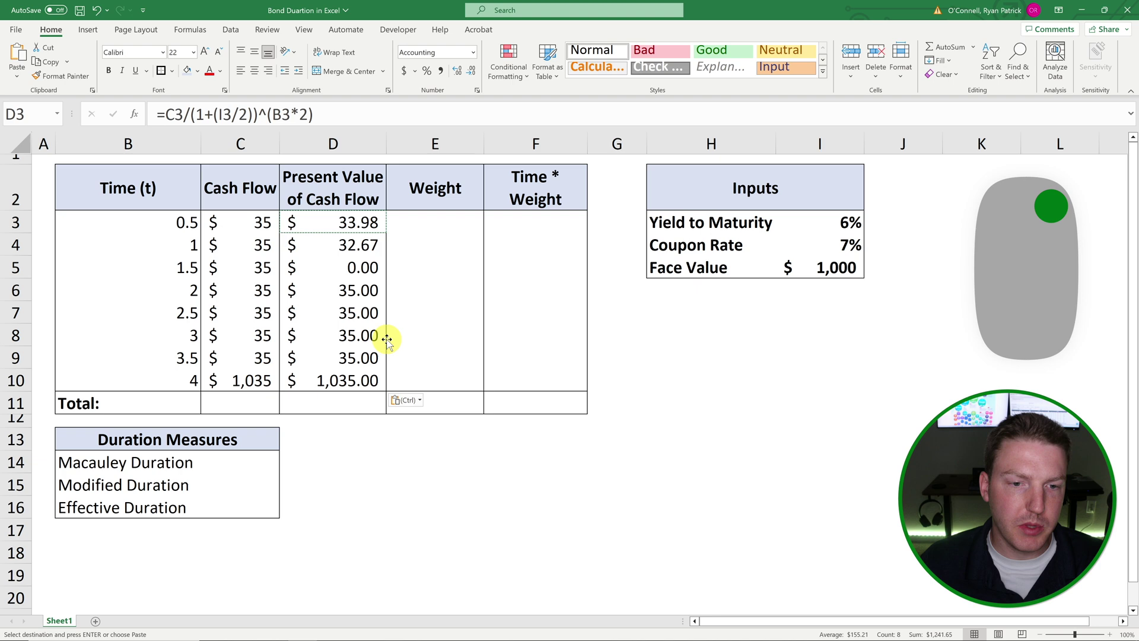
- Lock the yield reference as $I$3 and repaste the corrected formula into D3:D10
{"action": "left_click", "coordinate": [370, 229]}
{"action": "left_click", "coordinate": [237, 110]}
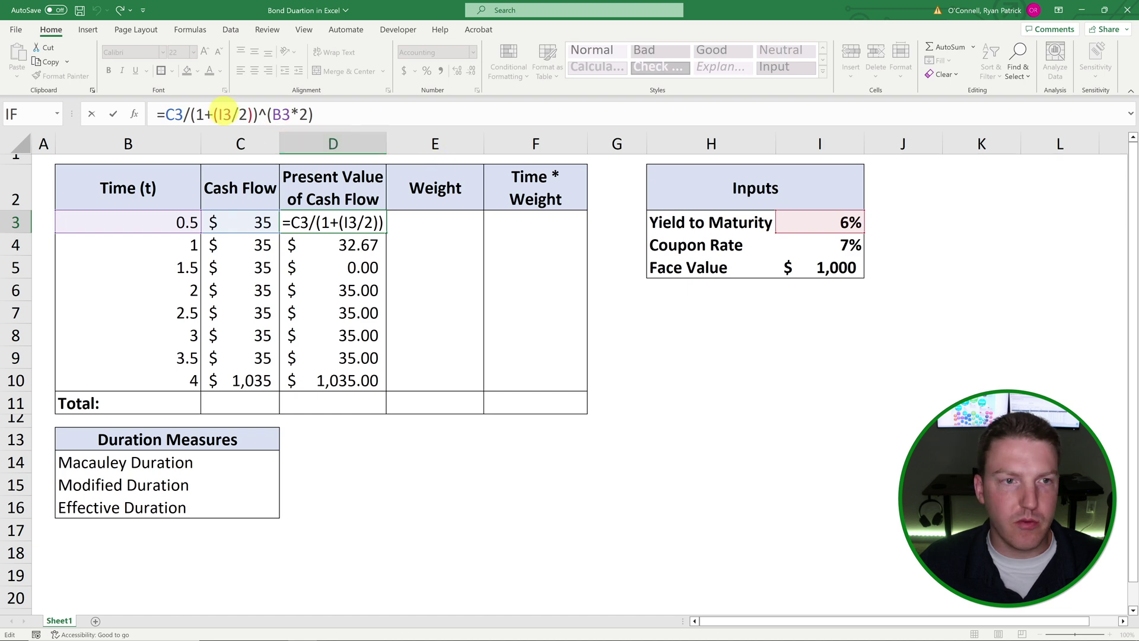
{"action": "key", "text": "F4"}
{"action": "key", "text": "Return"}
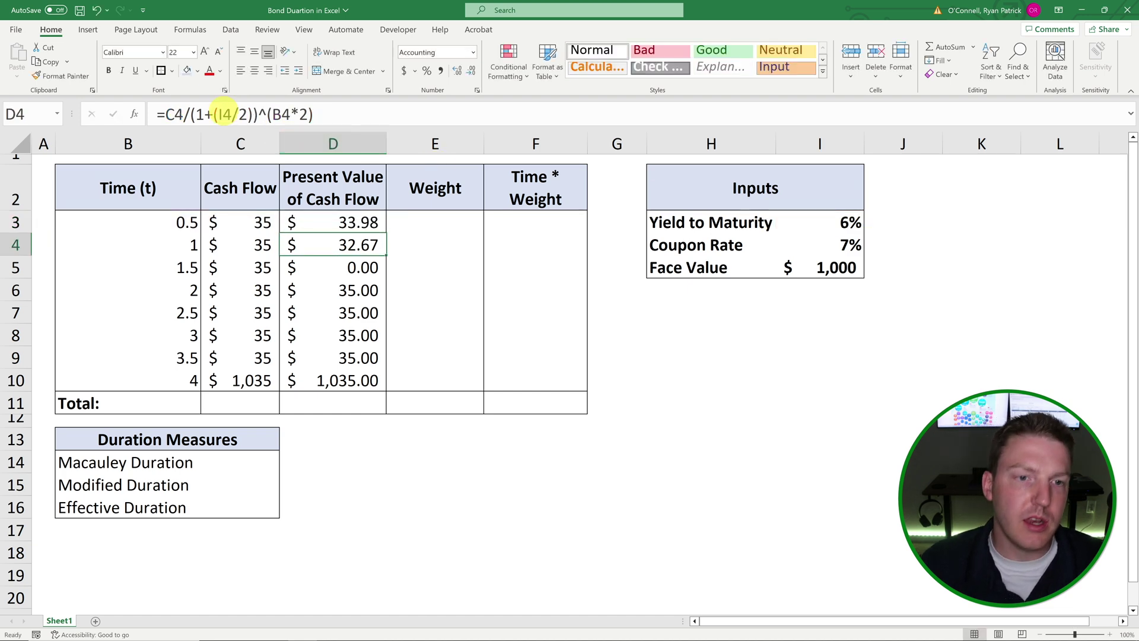
{"action": "key", "text": "Up"}
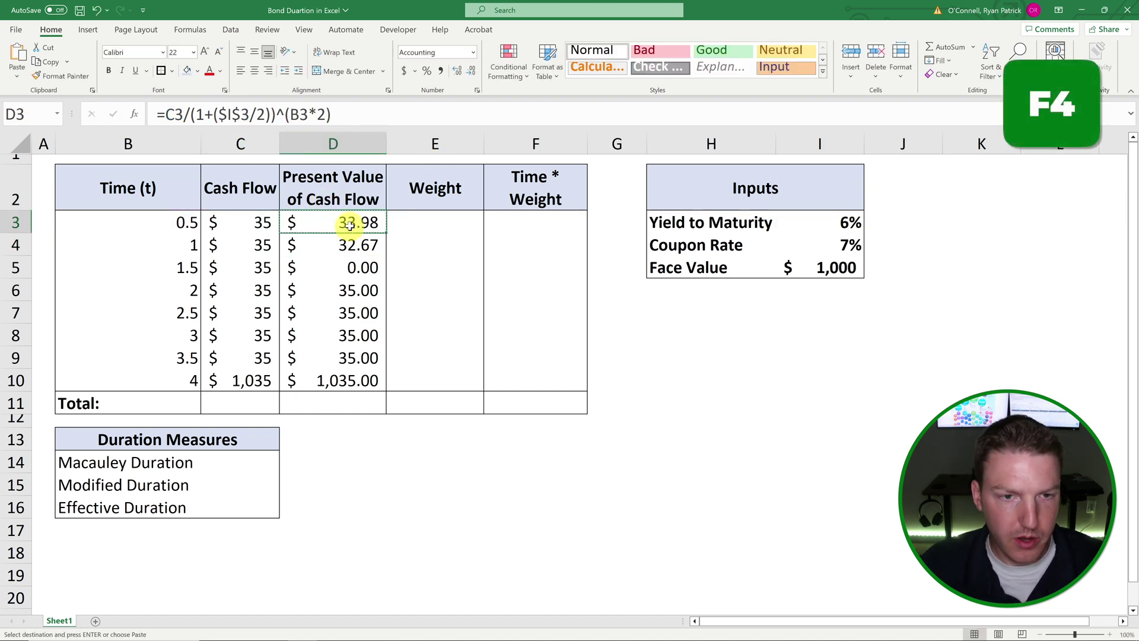
{"action": "left_click_drag", "start_coordinate": [350, 226], "coordinate": [362, 380]}
{"action": "right_click", "coordinate": [356, 333]}
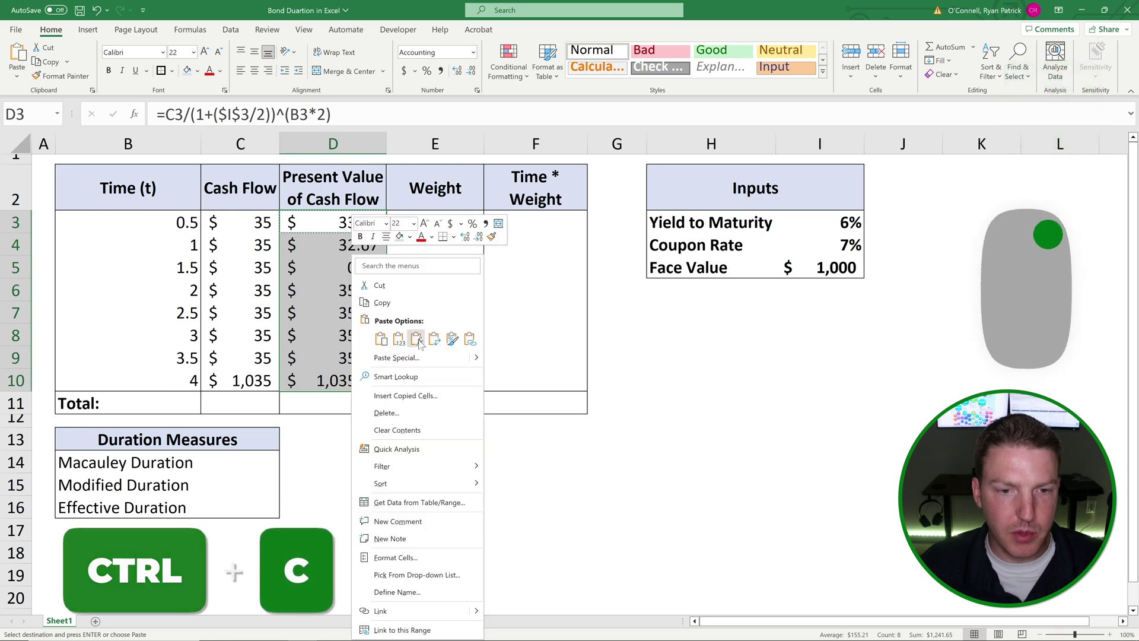
{"action": "left_click", "coordinate": [416, 339]}
{"action": "left_click", "coordinate": [360, 267]}
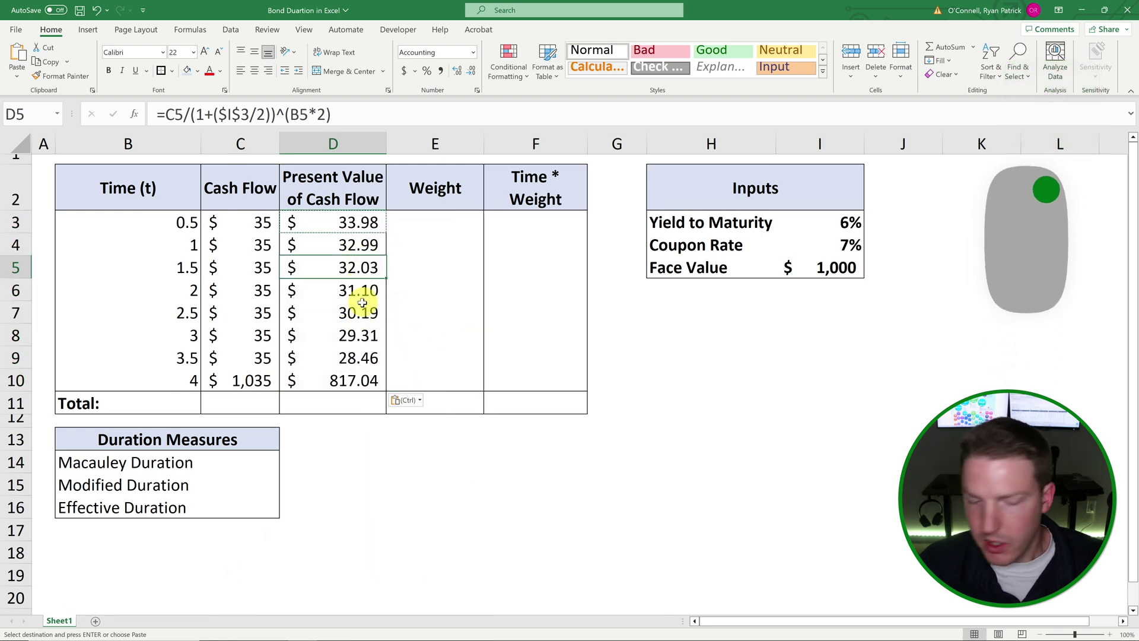
- Enter =SUM(D3:D10) in D11 to total the present values to $1,035.10
{"action": "left_click", "coordinate": [320, 403]}
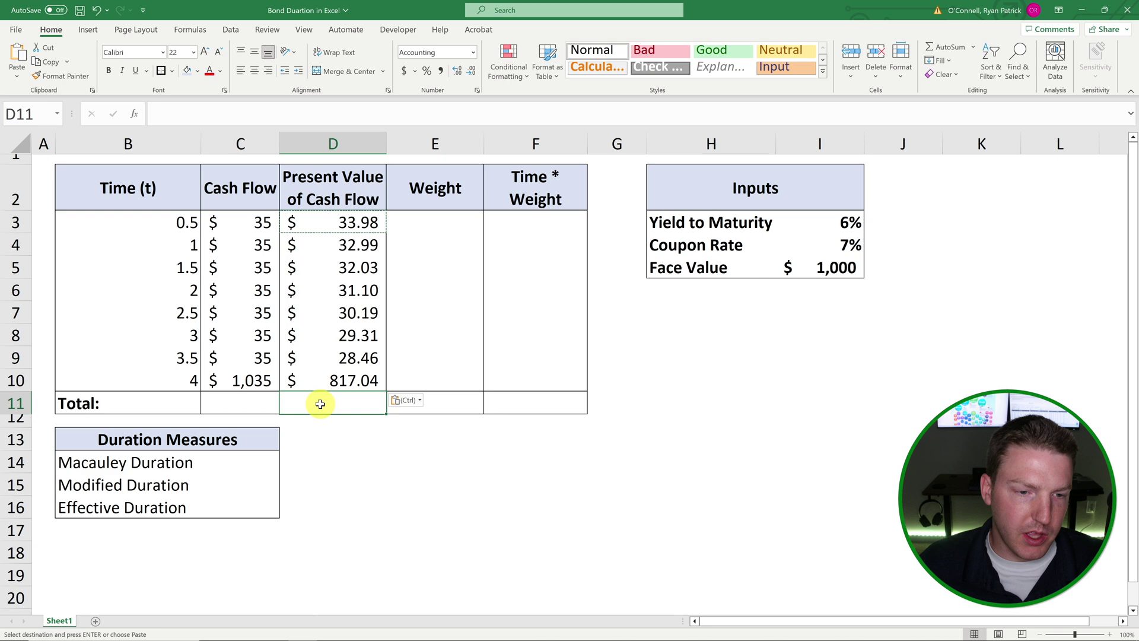
{"action": "type", "text": "=sum("}
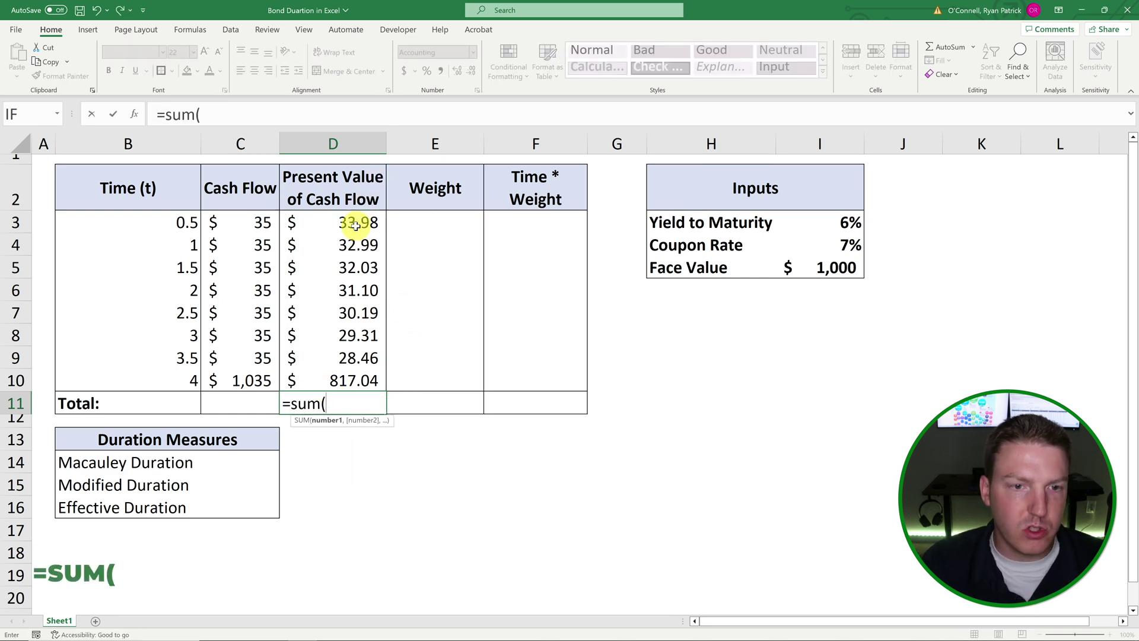
{"action": "left_click_drag", "start_coordinate": [356, 225], "coordinate": [358, 376]}
{"action": "key", "text": "Return"}
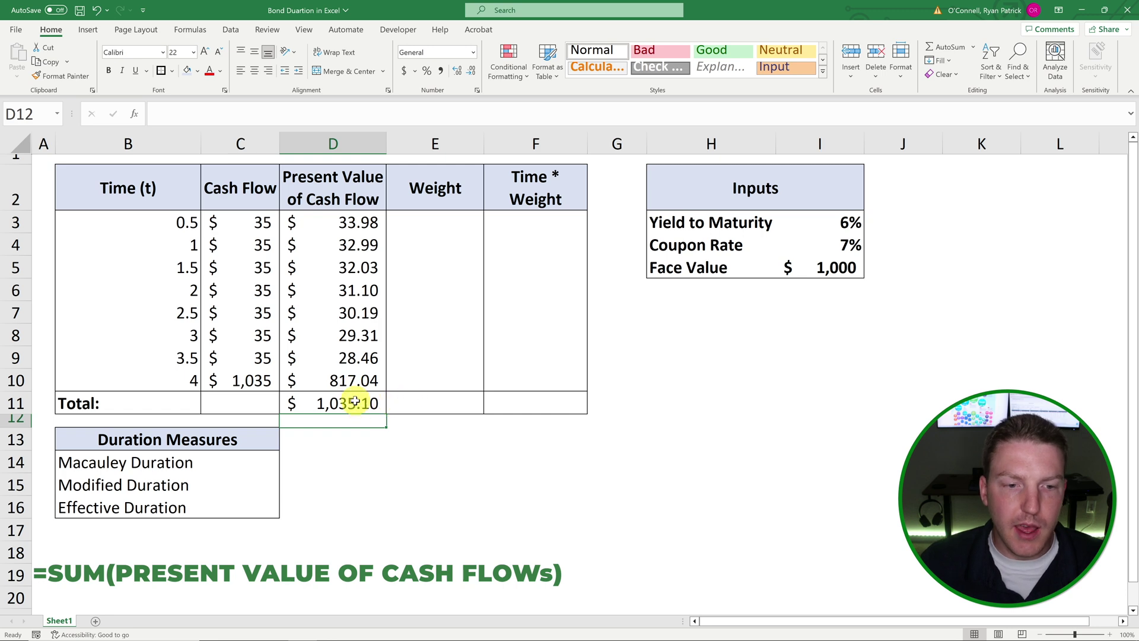
{"action": "left_click", "coordinate": [353, 404]}
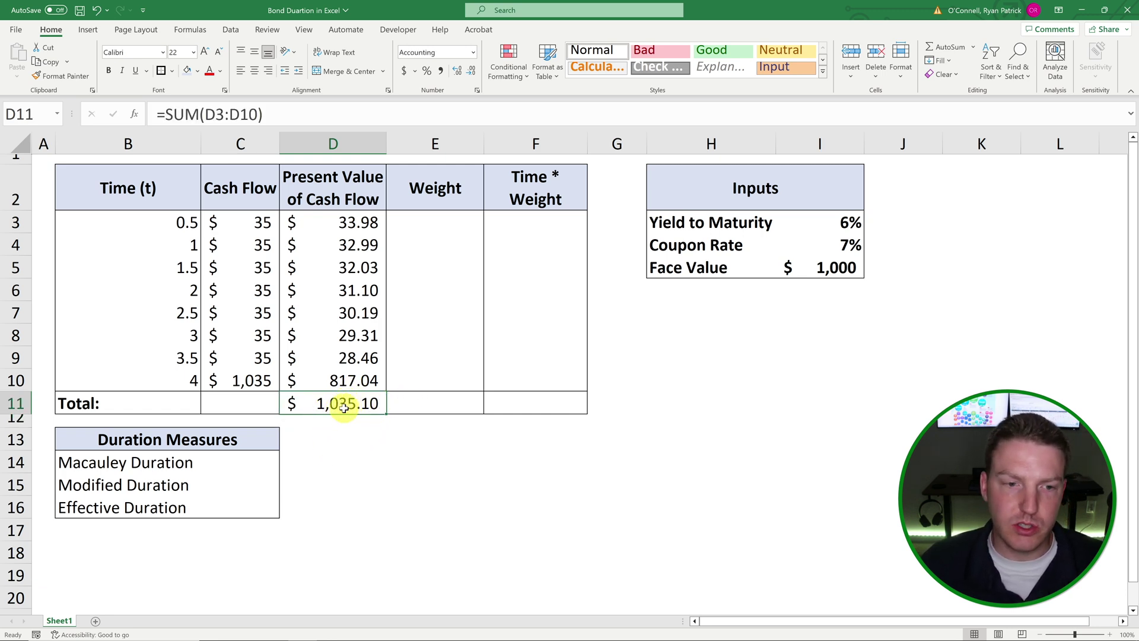
{"action": "left_click", "coordinate": [373, 440]}
{"action": "left_click", "coordinate": [359, 404]}
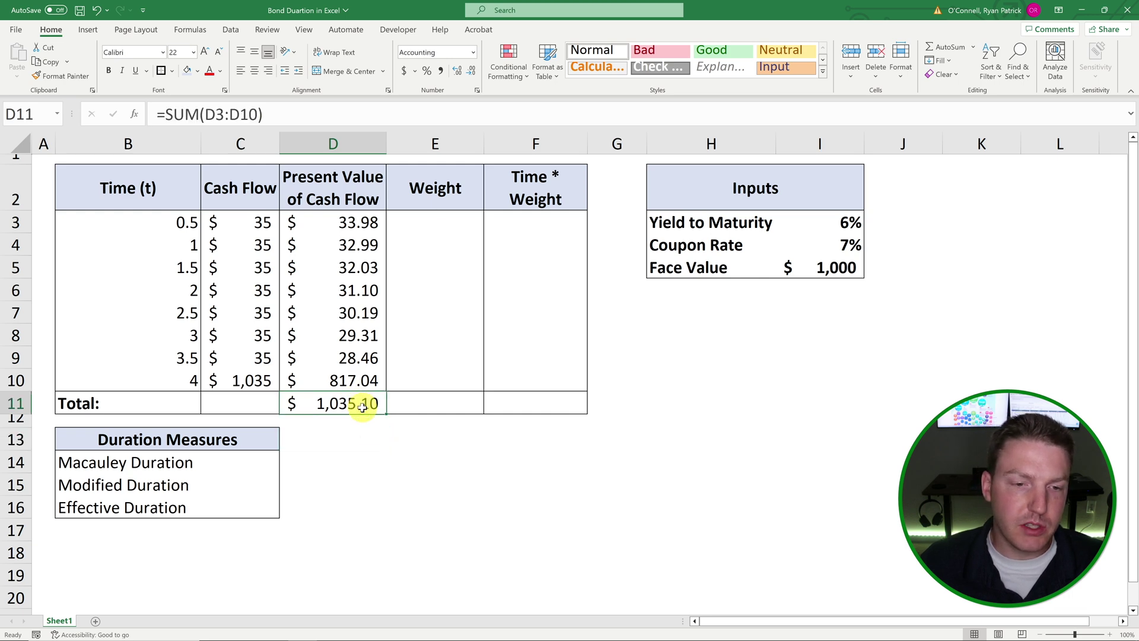
- Compare the $1,035.10 total against the 7% coupon, 6% yield and 1,000 face value
{"action": "left_click", "coordinate": [852, 246]}
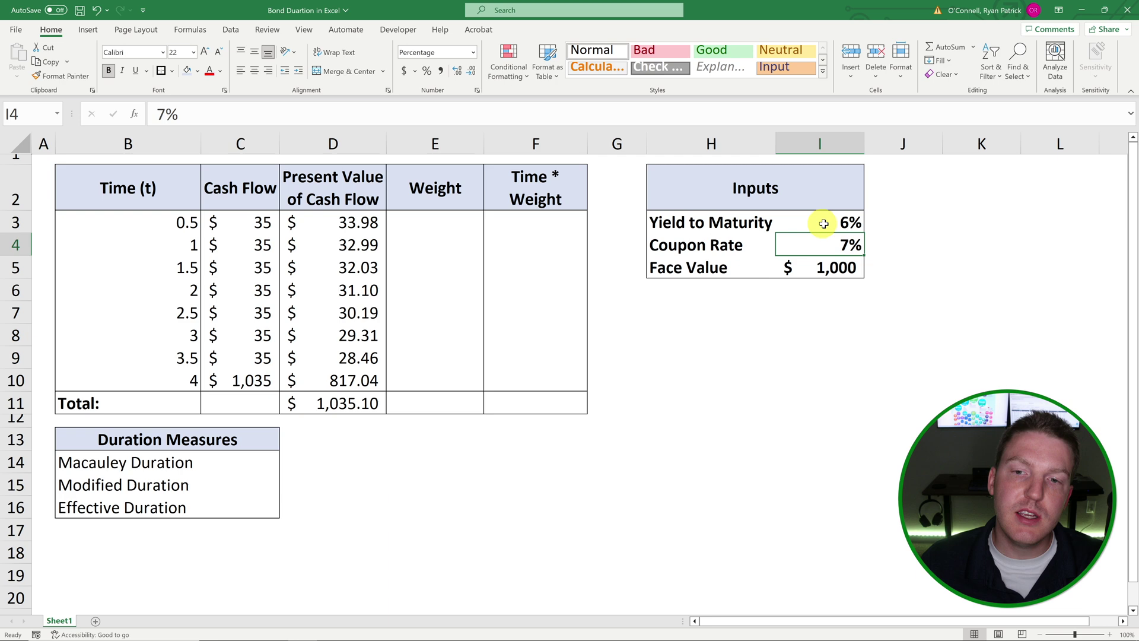
{"action": "left_click", "coordinate": [847, 223]}
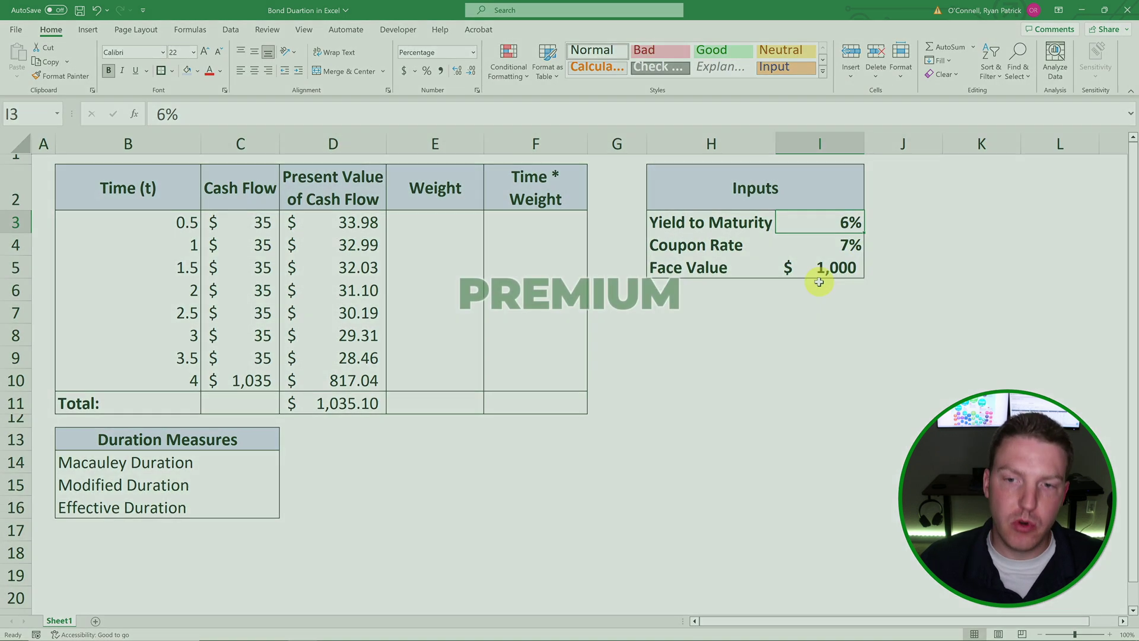
{"action": "left_click", "coordinate": [829, 269]}
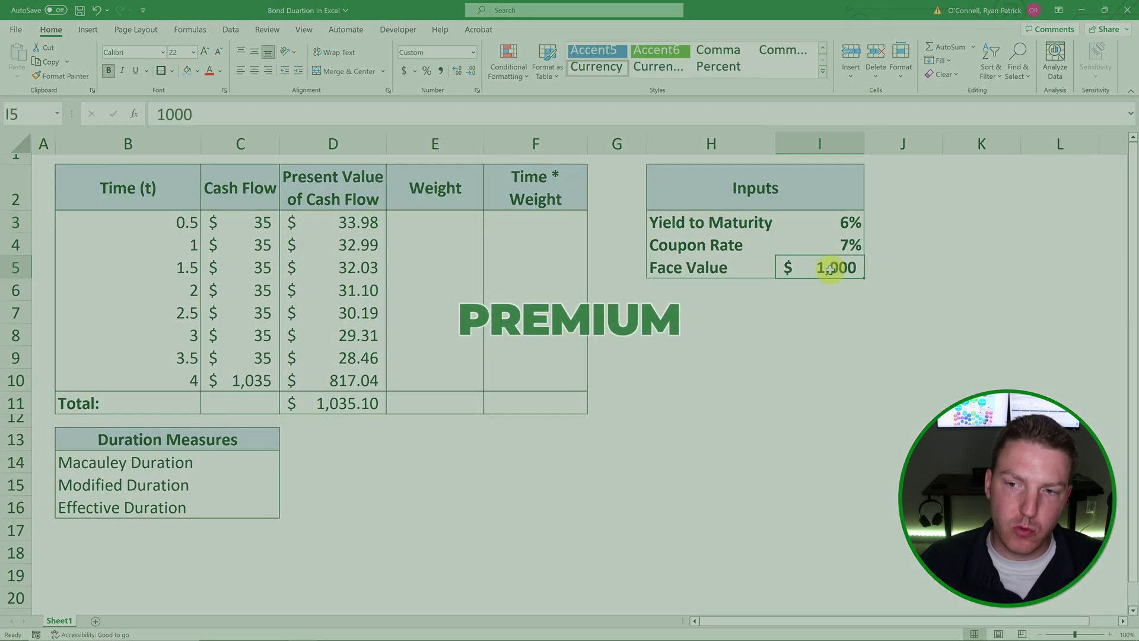
{"action": "left_click", "coordinate": [323, 403]}
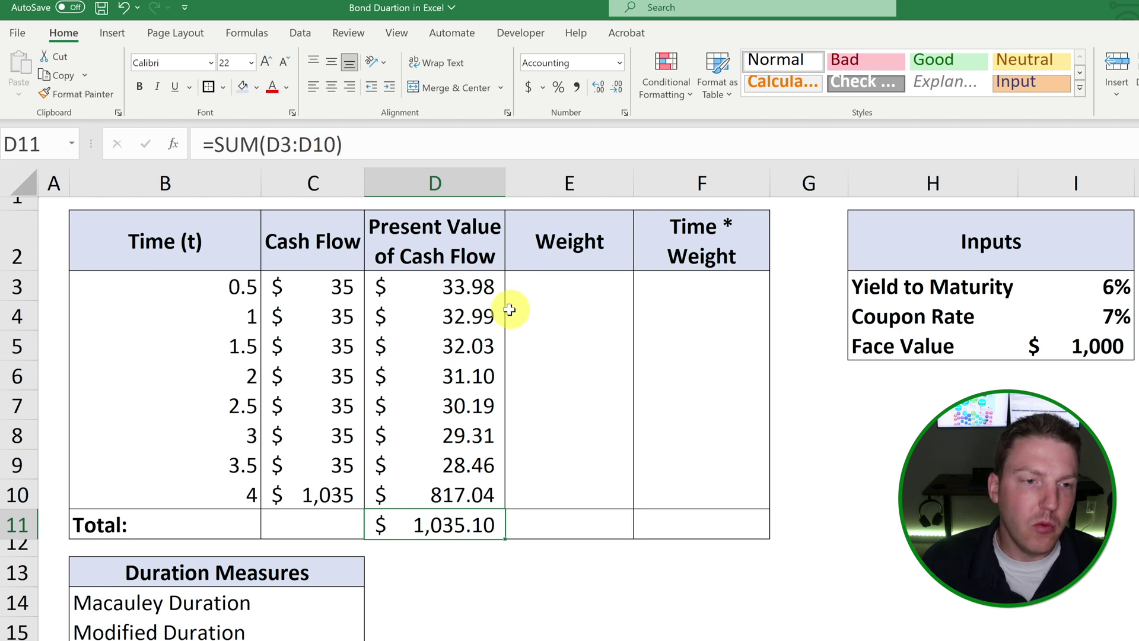
{"action": "left_click_drag", "start_coordinate": [217, 287], "coordinate": [592, 272]}
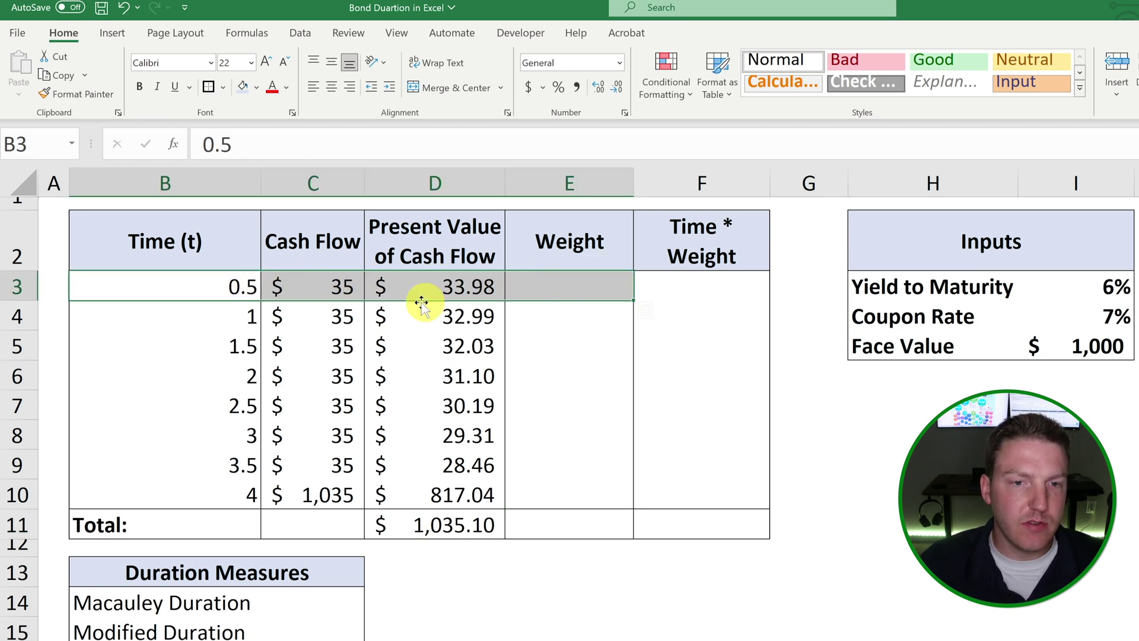
{"action": "left_click_drag", "start_coordinate": [249, 318], "coordinate": [567, 300]}
{"action": "left_click", "coordinate": [567, 289]}
{"action": "left_click", "coordinate": [458, 523]}
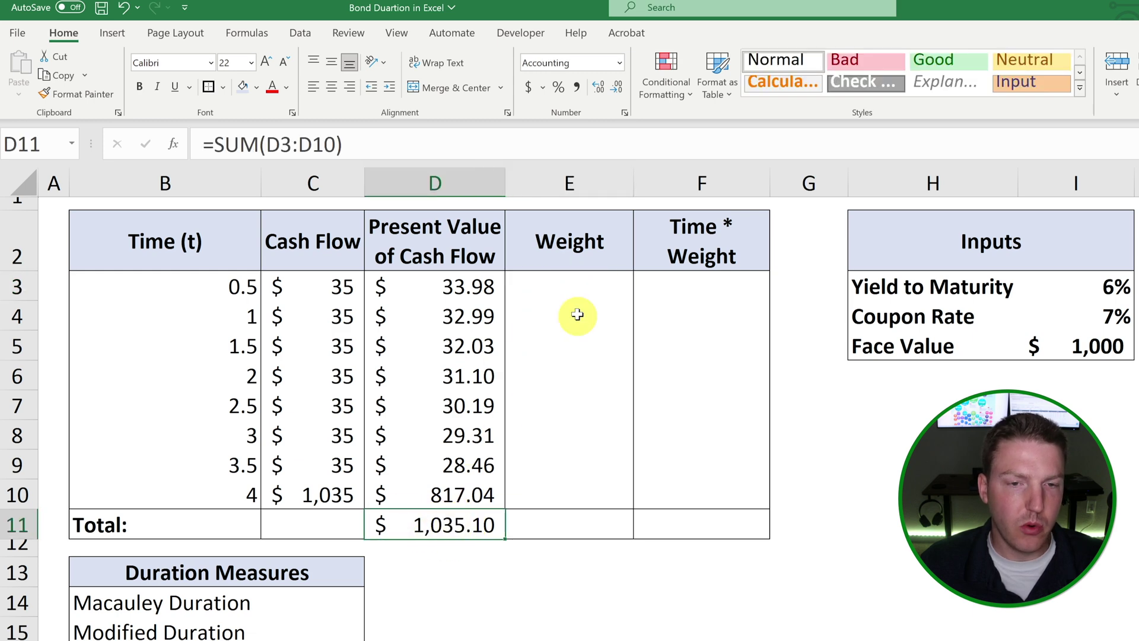
- Enter =D3/$D$11 in E3 for the first weight, 3.28%
{"action": "left_click", "coordinate": [571, 285]}
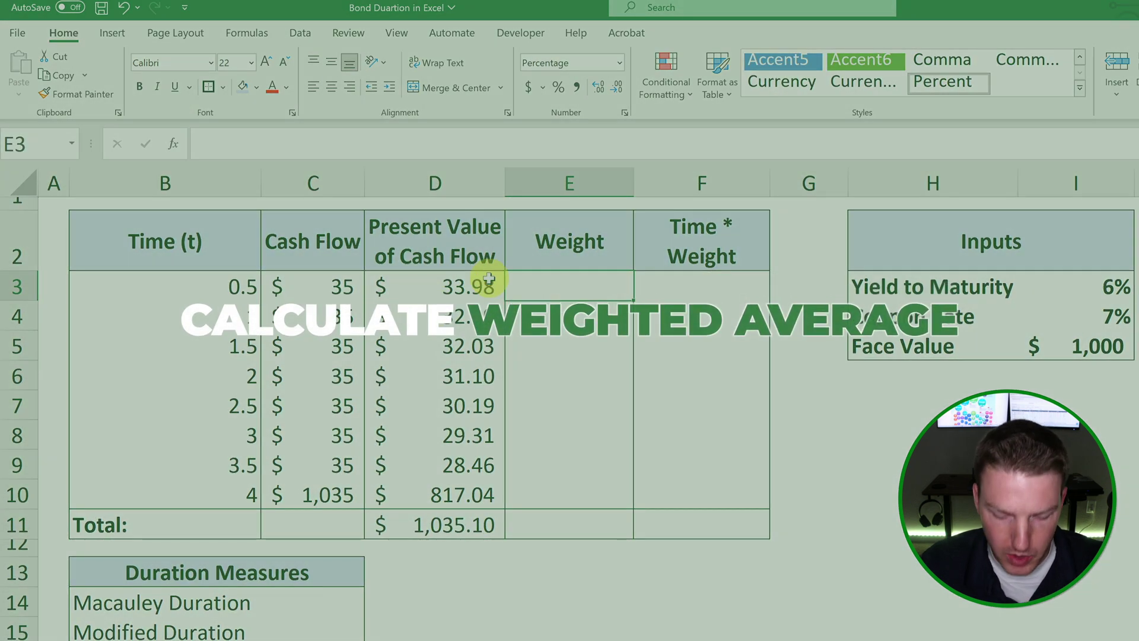
{"action": "type", "text": "="}
{"action": "left_click", "coordinate": [488, 279]}
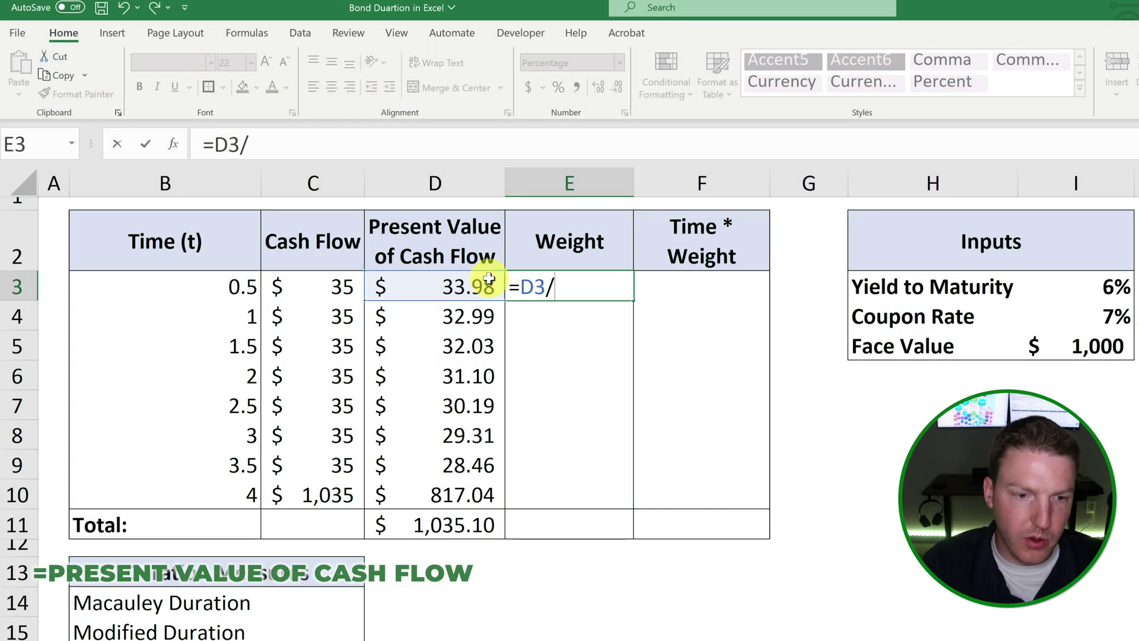
{"action": "type", "text": "/"}
{"action": "left_click", "coordinate": [439, 522]}
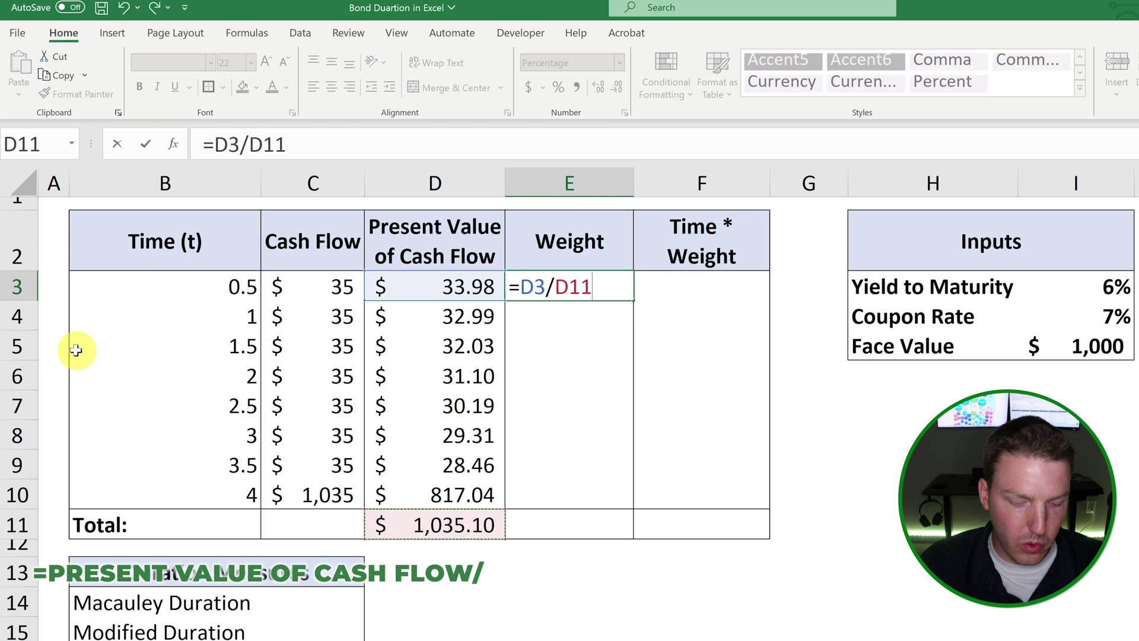
{"action": "key", "text": "F4"}
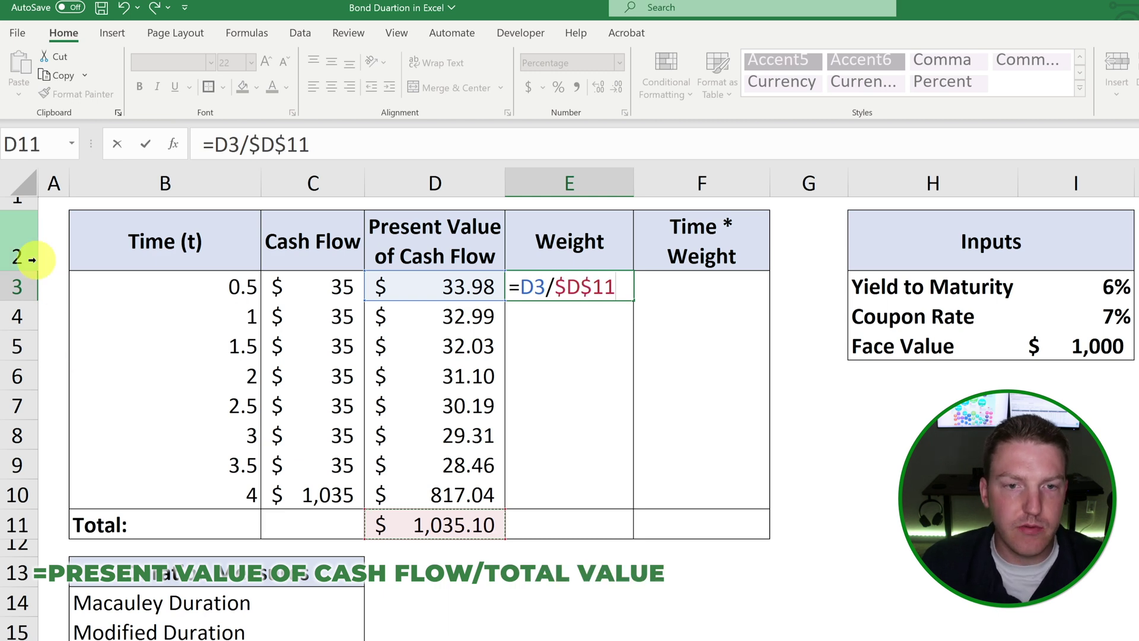
{"action": "key", "text": "Return"}
- Copy the weight formula and paste it as formulas into E4:E10
{"action": "left_click", "coordinate": [596, 287]}
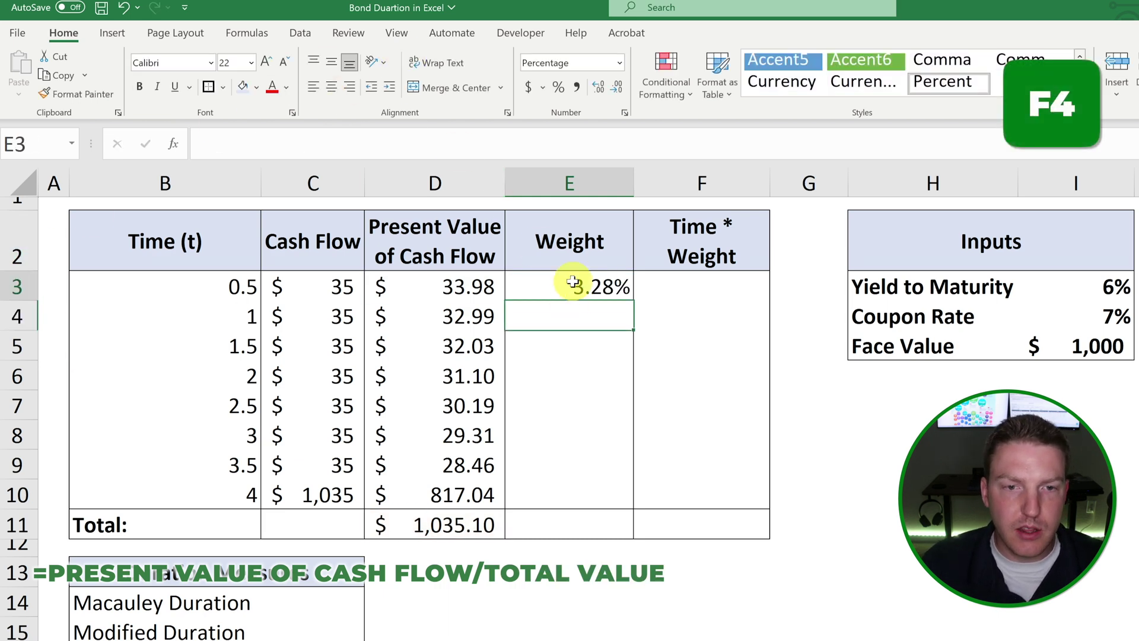
{"action": "key", "text": "ctrl+c"}
{"action": "left_click", "coordinate": [590, 331]}
{"action": "left_click_drag", "start_coordinate": [590, 330], "coordinate": [580, 489]}
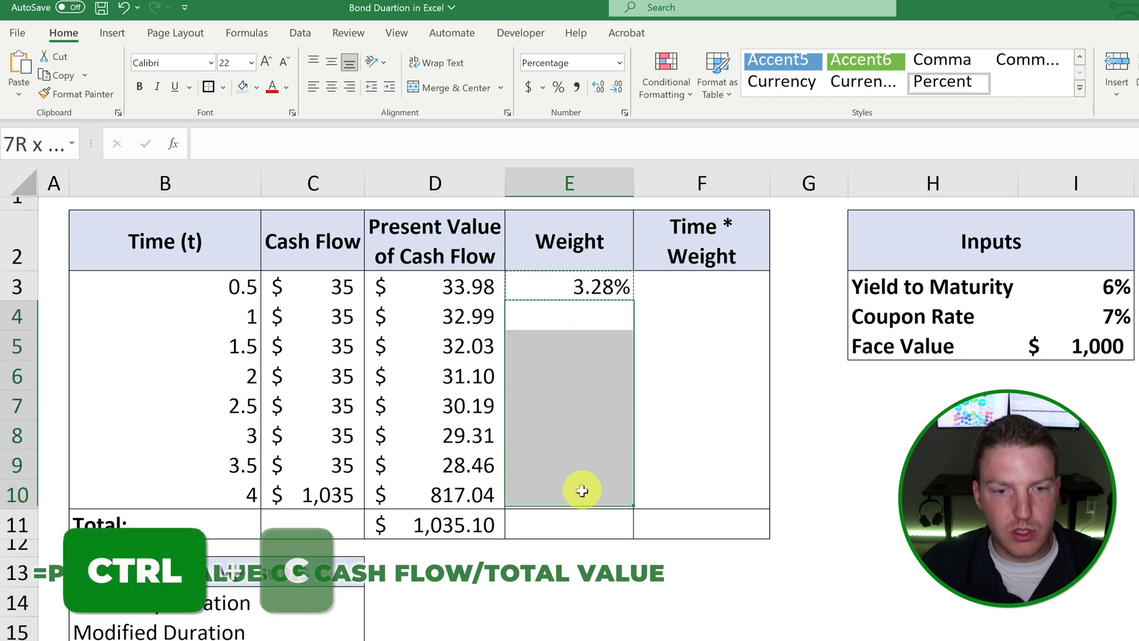
{"action": "right_click", "coordinate": [579, 427]}
{"action": "left_click", "coordinate": [669, 448]}
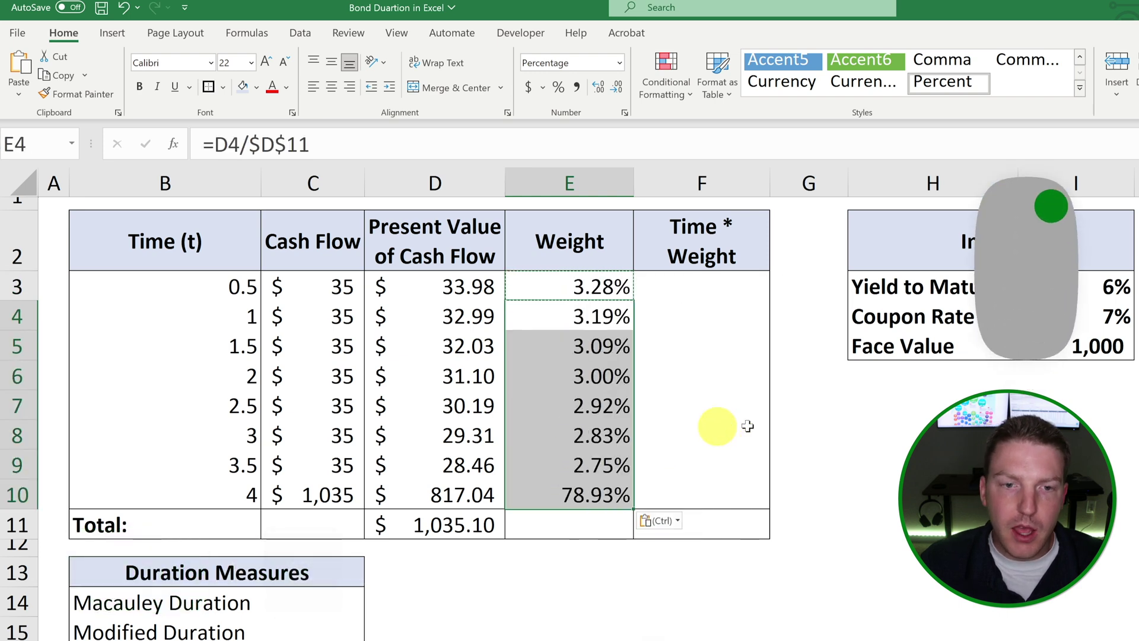
{"action": "left_click", "coordinate": [865, 428]}
- Check the weight formulas down column E
{"action": "left_click", "coordinate": [598, 293]}
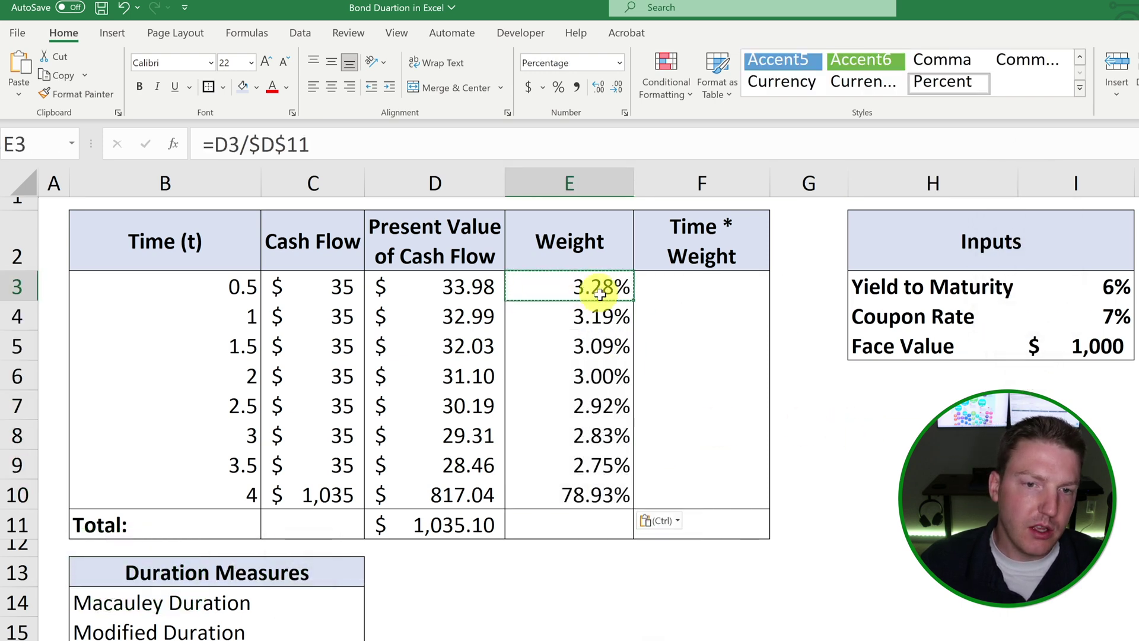
{"action": "left_click", "coordinate": [585, 316]}
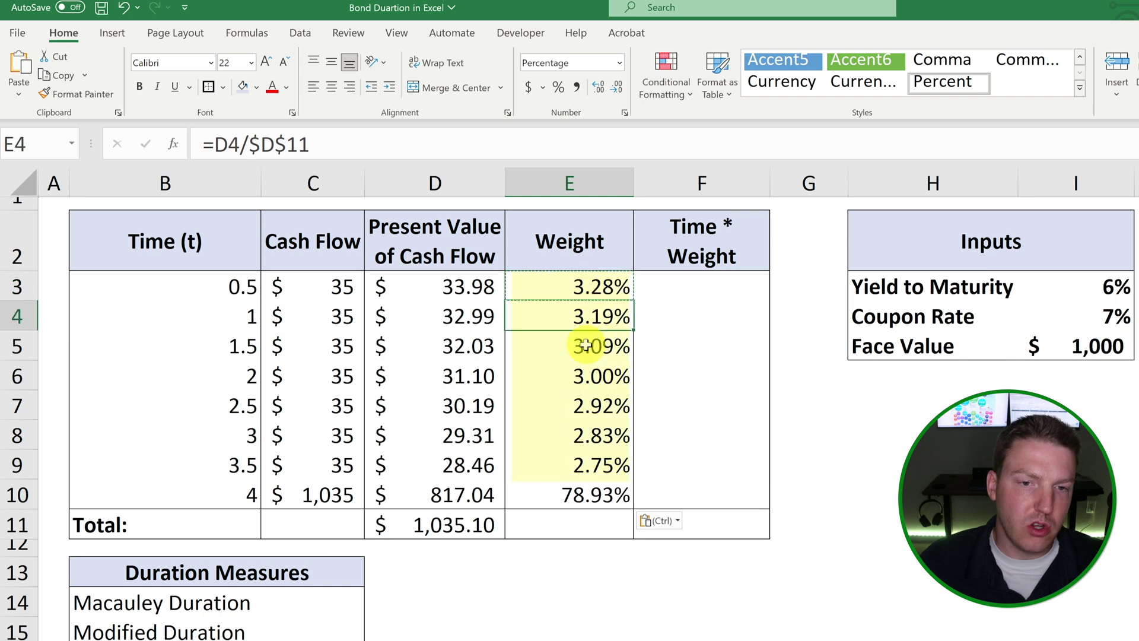
{"action": "left_click", "coordinate": [584, 347]}
{"action": "left_click", "coordinate": [587, 374]}
{"action": "left_click", "coordinate": [590, 437]}
{"action": "left_click", "coordinate": [567, 468]}
- Relate the final 78.93% weight to the present values and their $1,035.10 total
{"action": "left_click", "coordinate": [438, 526]}
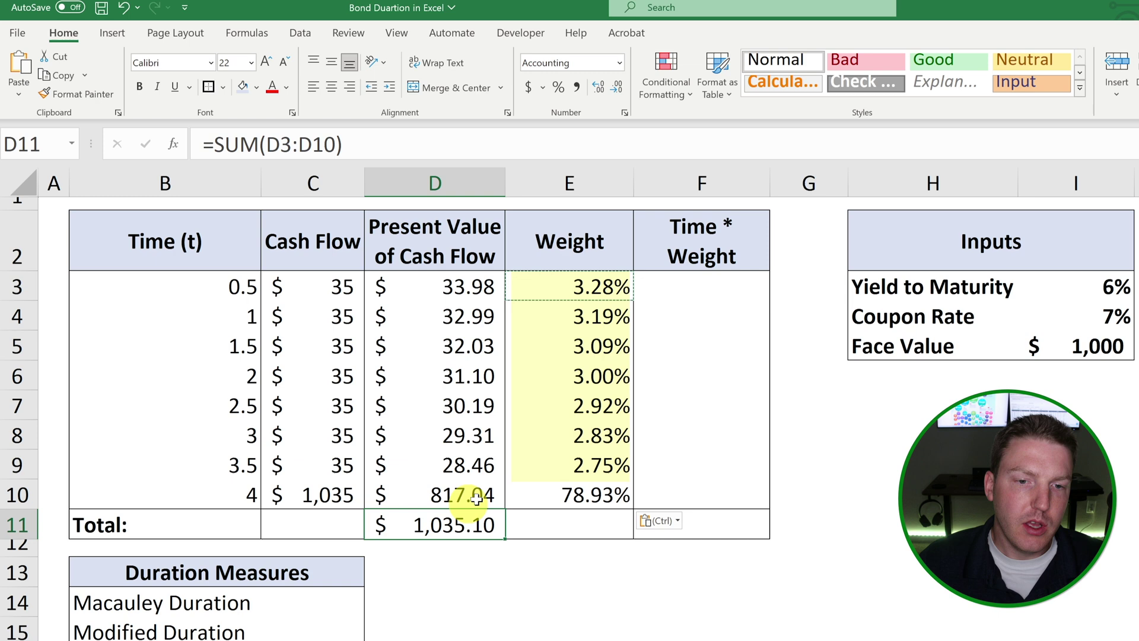
{"action": "left_click_drag", "start_coordinate": [436, 288], "coordinate": [461, 466]}
{"action": "left_click", "coordinate": [462, 465]}
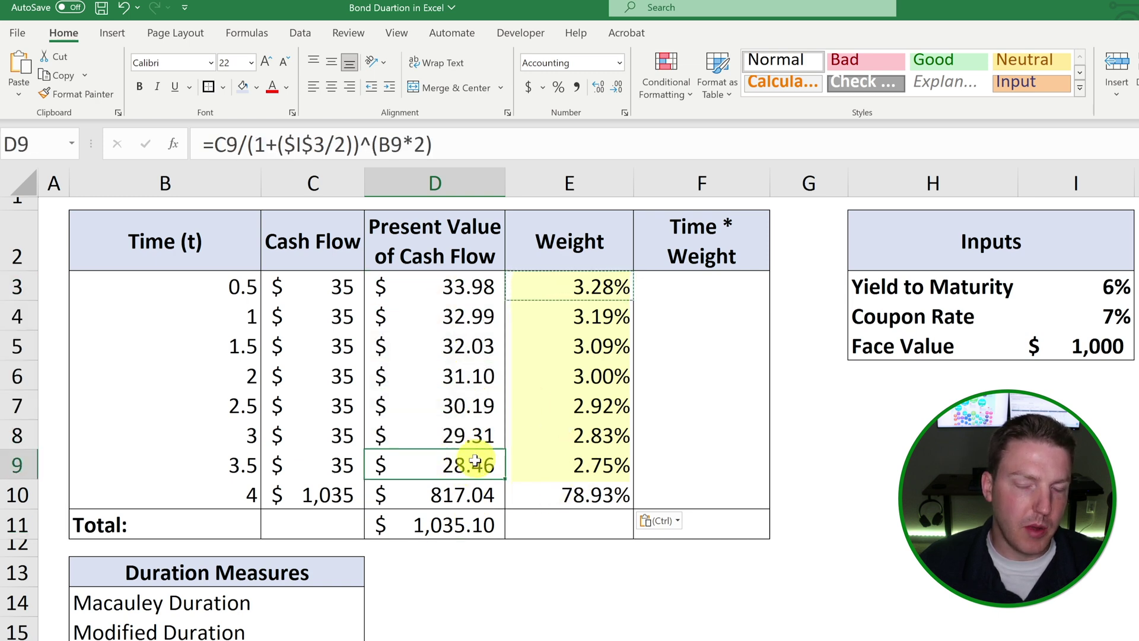
{"action": "left_click", "coordinate": [595, 495]}
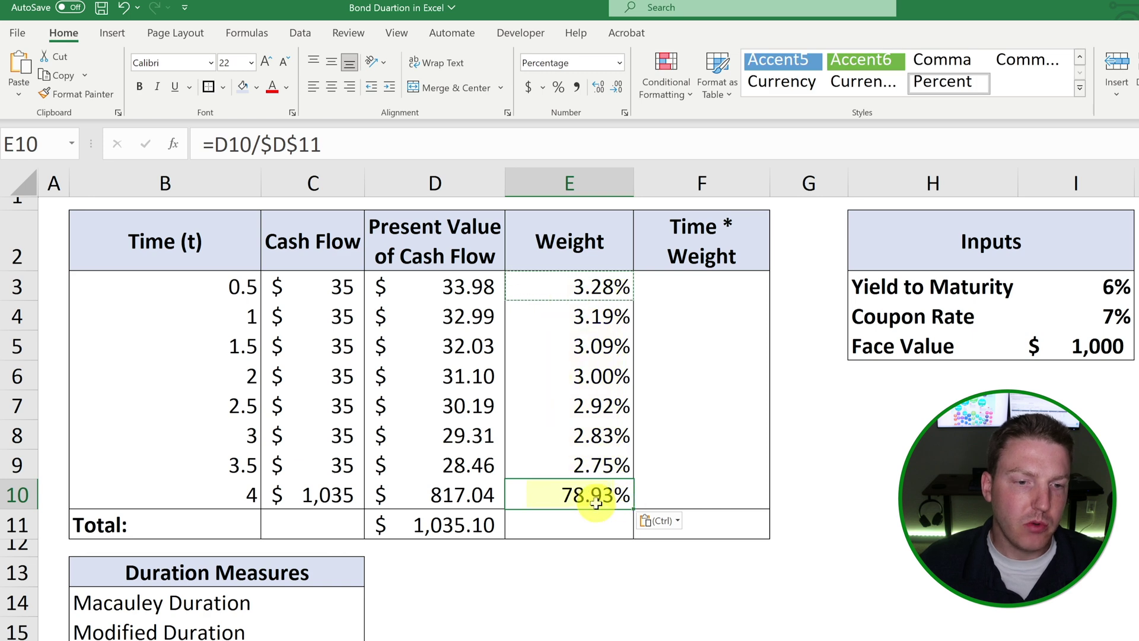
{"action": "left_click", "coordinate": [393, 505]}
{"action": "left_click", "coordinate": [344, 498]}
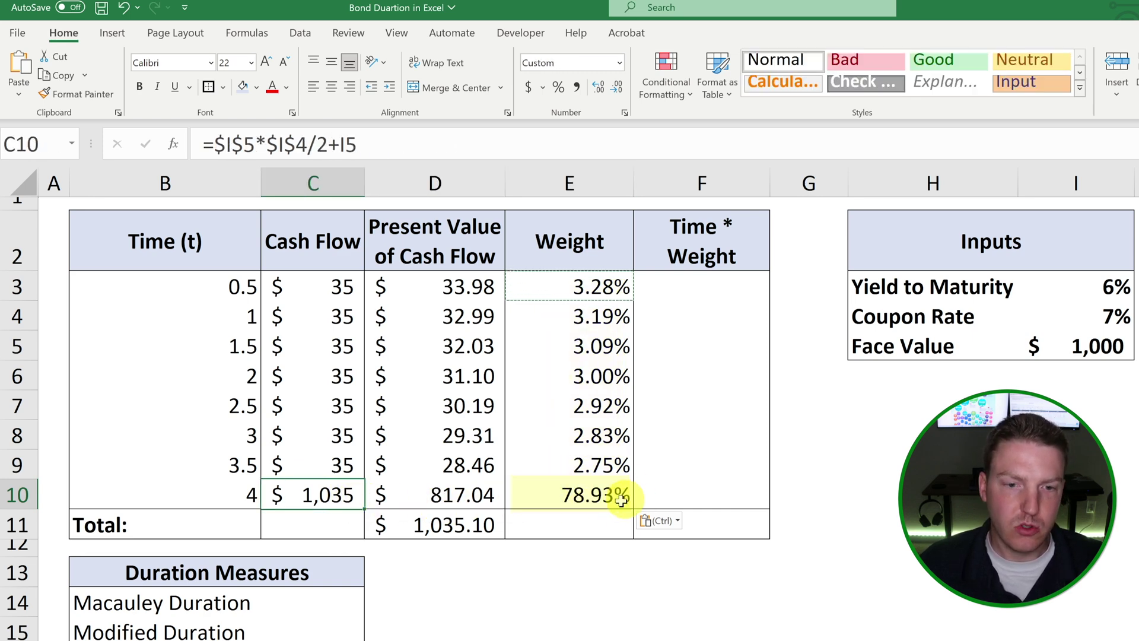
{"action": "left_click", "coordinate": [589, 498]}
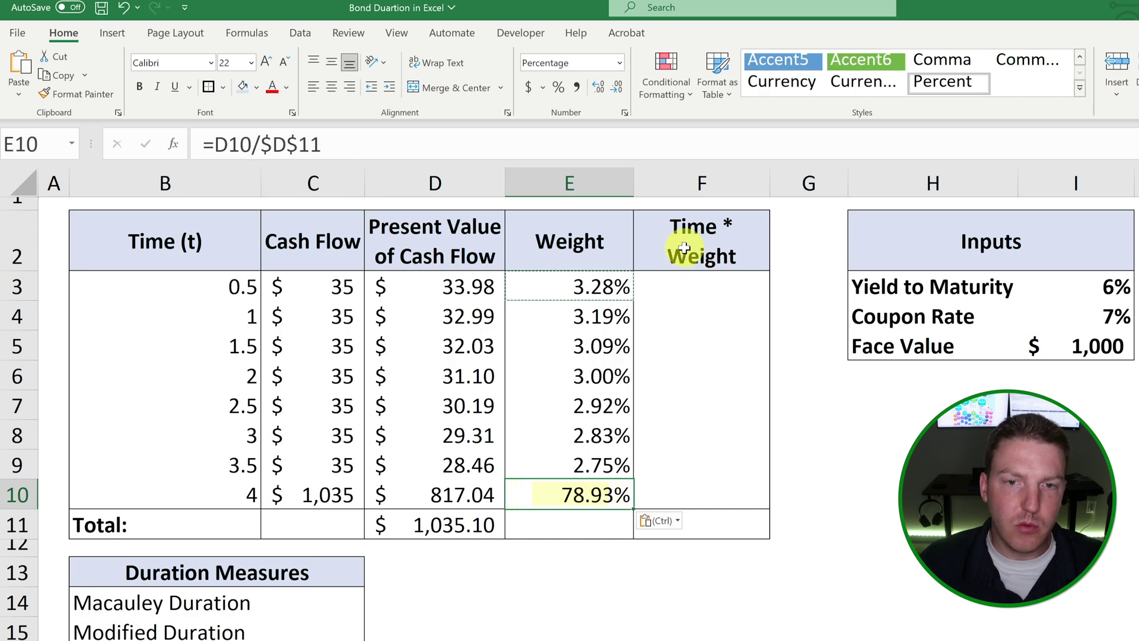
- Enter =B3*E3 in F3 for the first Time * Weight value
{"action": "left_click", "coordinate": [677, 283]}
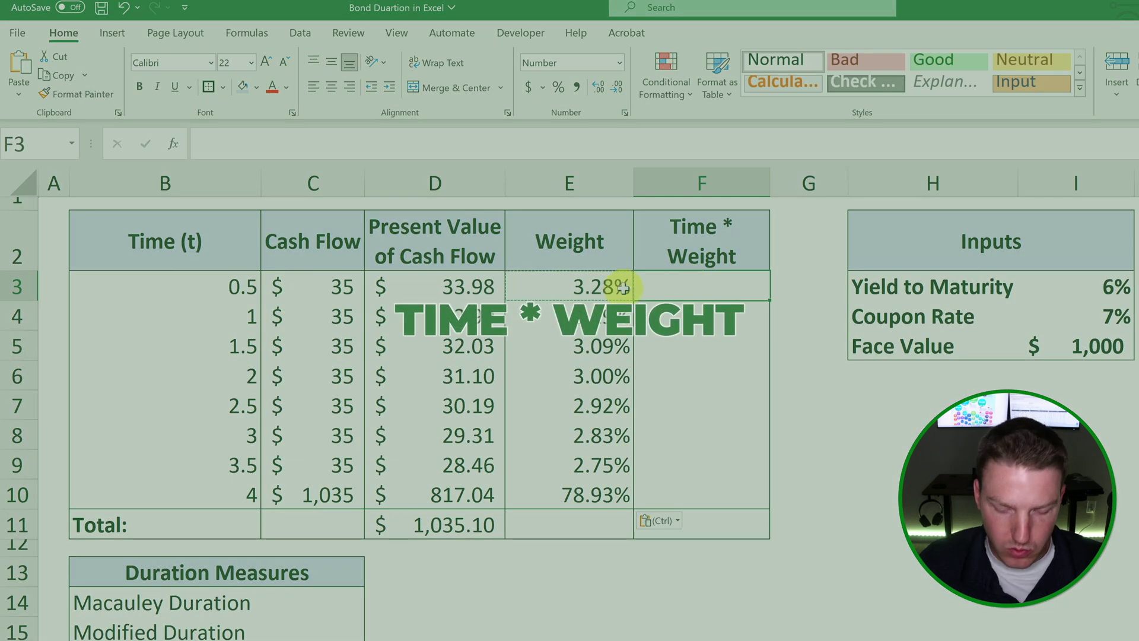
{"action": "type", "text": "="}
{"action": "key", "text": "Left"}
{"action": "key", "text": "Left"}
{"action": "key", "text": "Left"}
{"action": "key", "text": "Left"}
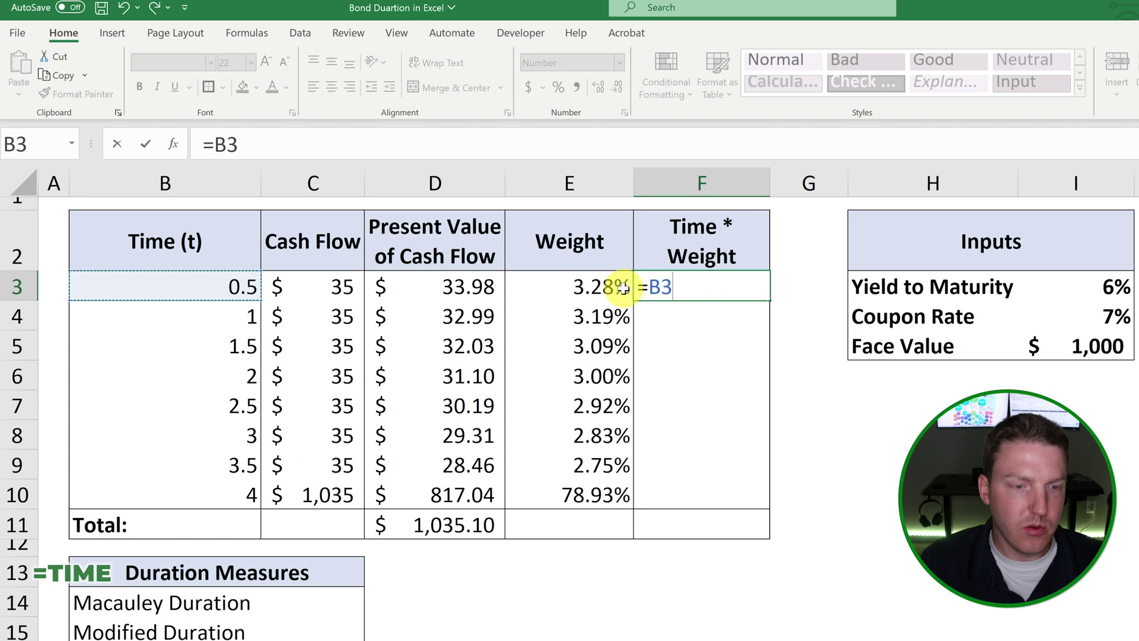
{"action": "type", "text": "*"}
{"action": "key", "text": "Left"}
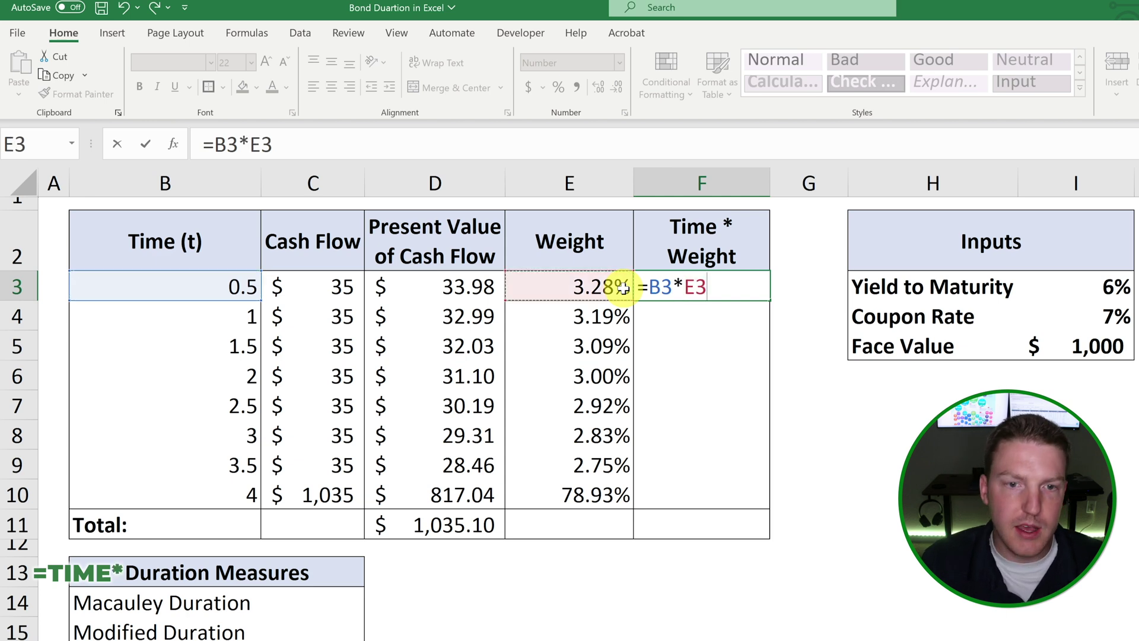
{"action": "key", "text": "Return"}
- Copy the Time * Weight formula into F4:F10 and check its inputs
{"action": "left_click", "coordinate": [735, 287]}
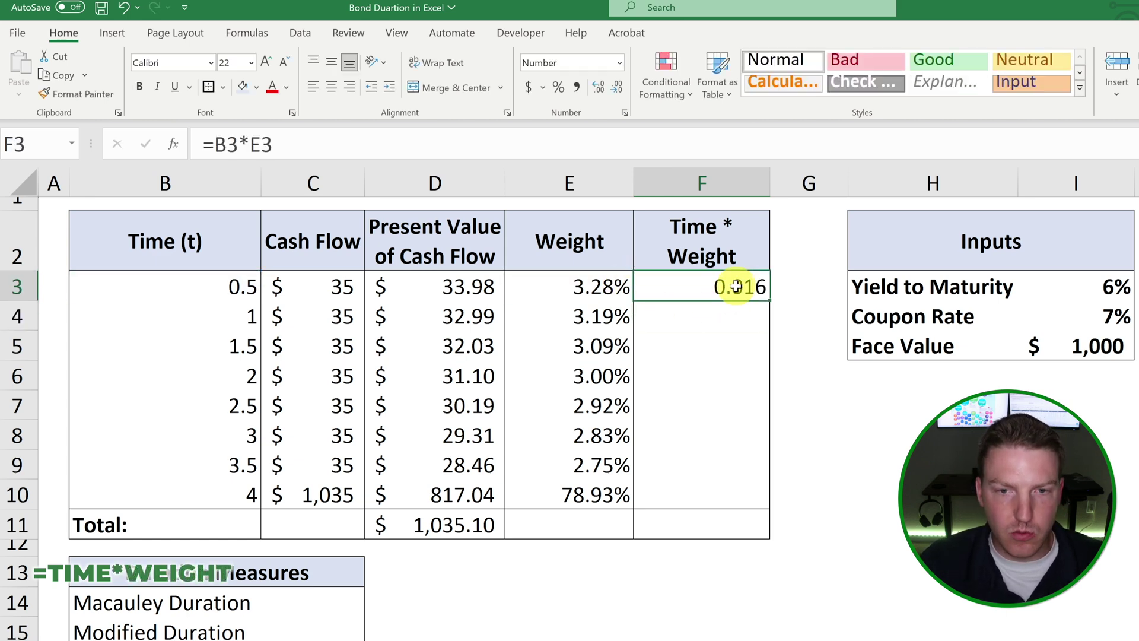
{"action": "key", "text": "ctrl+c"}
{"action": "left_click_drag", "start_coordinate": [724, 305], "coordinate": [730, 494]}
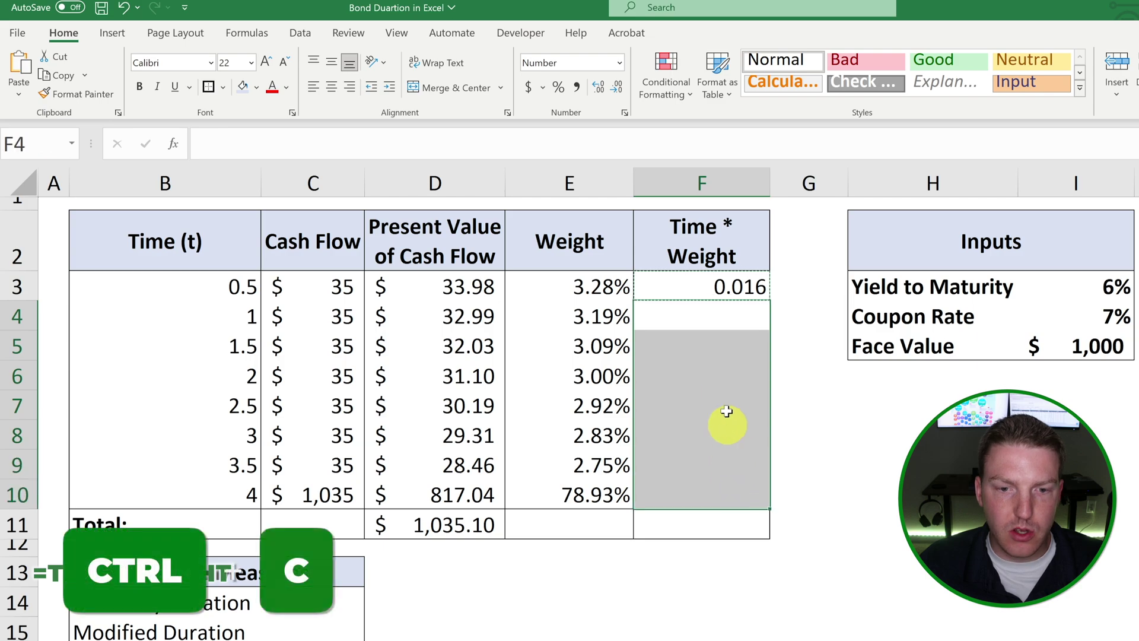
{"action": "right_click", "coordinate": [730, 352]}
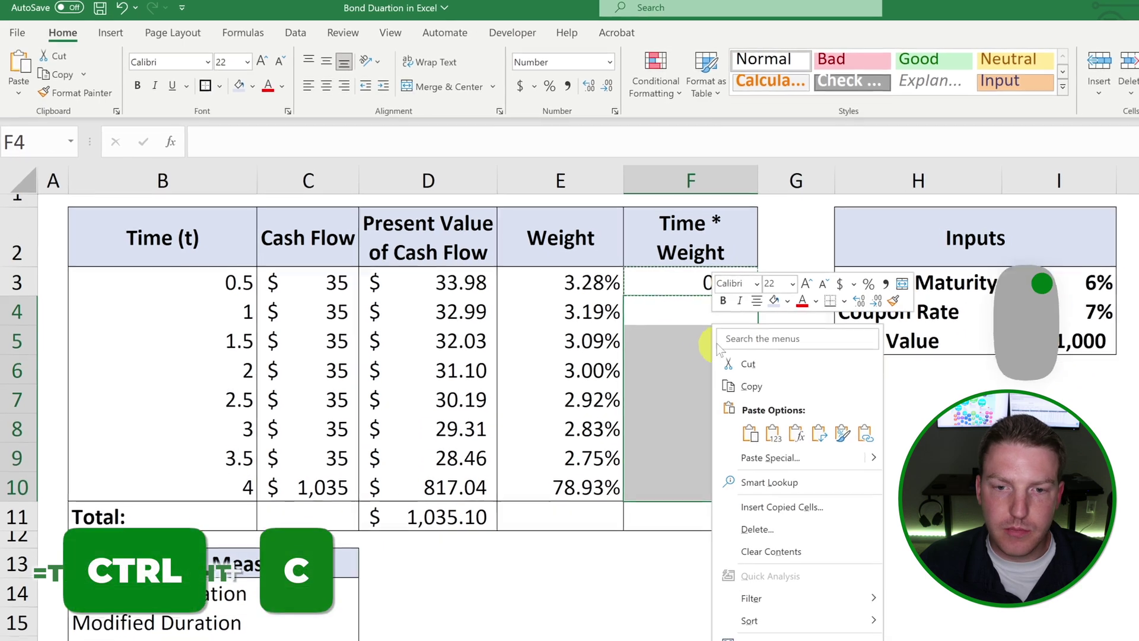
{"action": "left_click", "coordinate": [749, 433]}
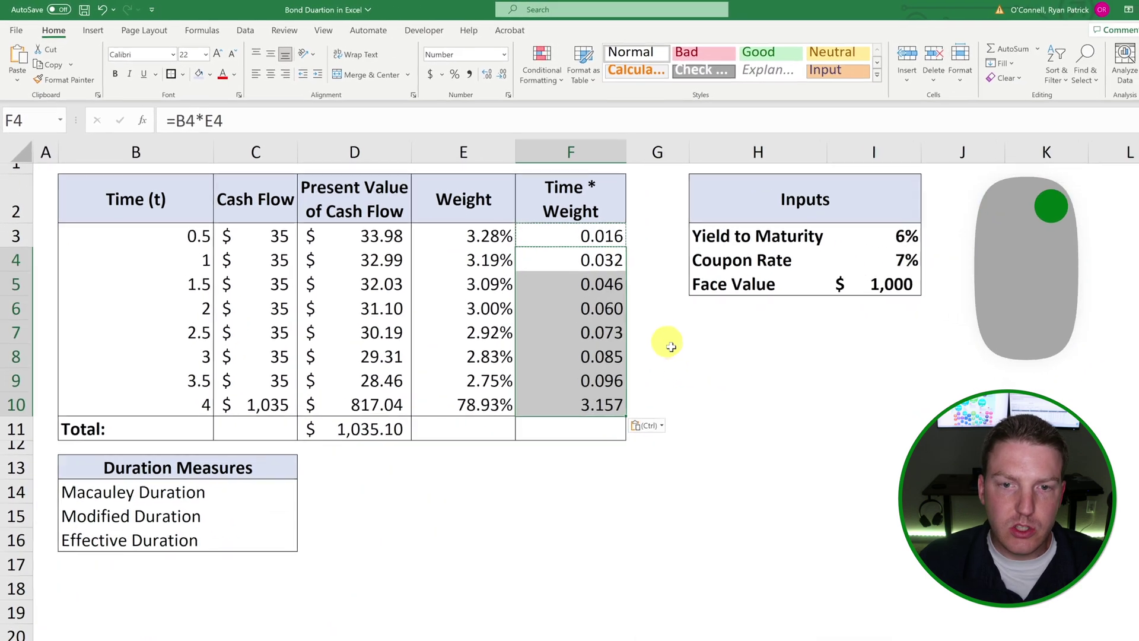
{"action": "left_click", "coordinate": [796, 458]}
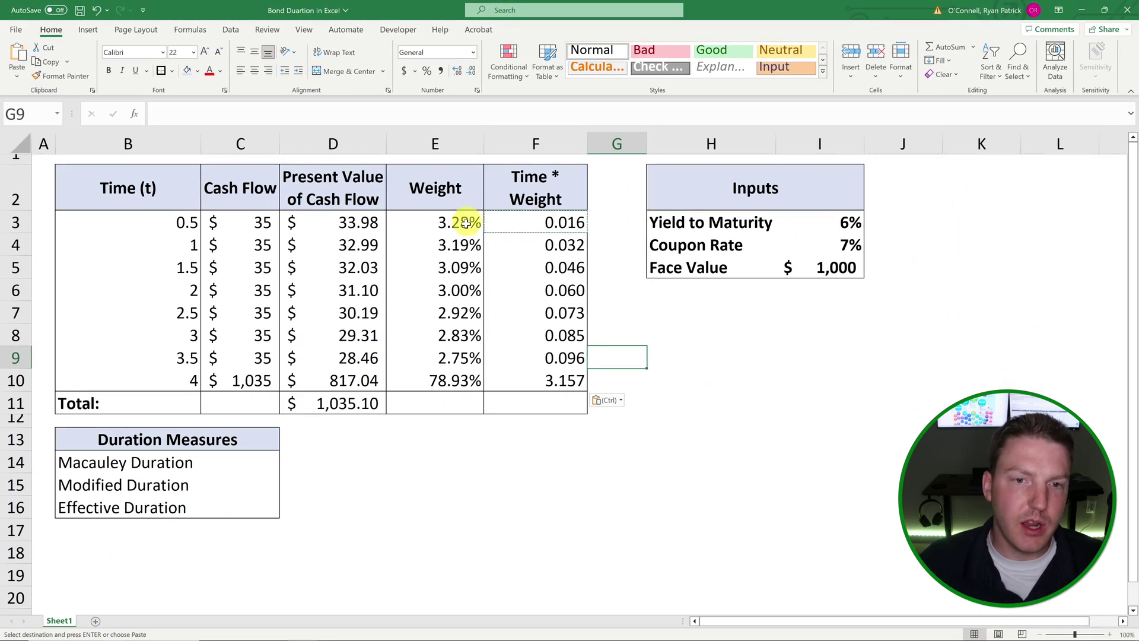
{"action": "left_click", "coordinate": [461, 226]}
{"action": "left_click", "coordinate": [173, 222]}
{"action": "left_click", "coordinate": [432, 222]}
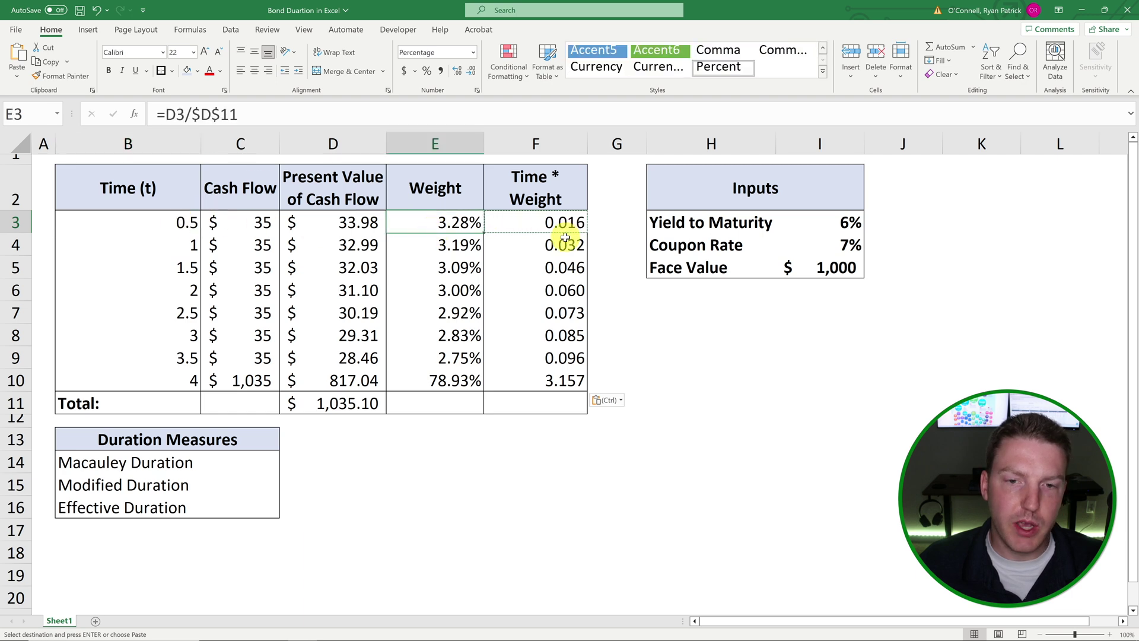
- Total the Time * Weight column with =SUM(F3:F10) in F11, giving 3.566
{"action": "left_click", "coordinate": [546, 412]}
{"action": "type", "text": "="}
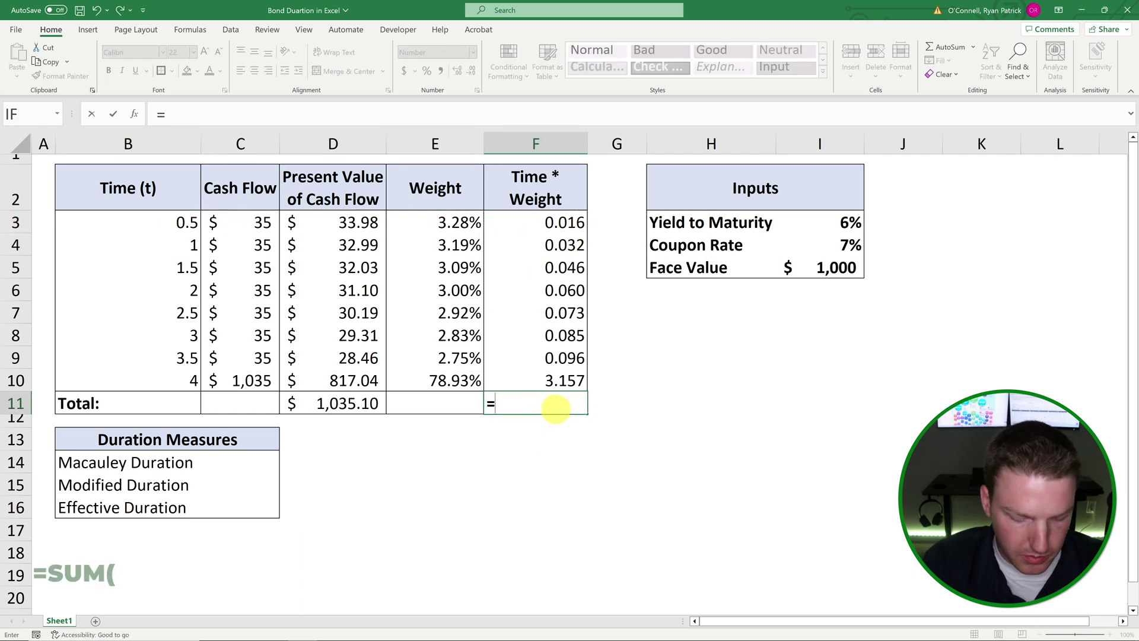
{"action": "type", "text": "sum("}
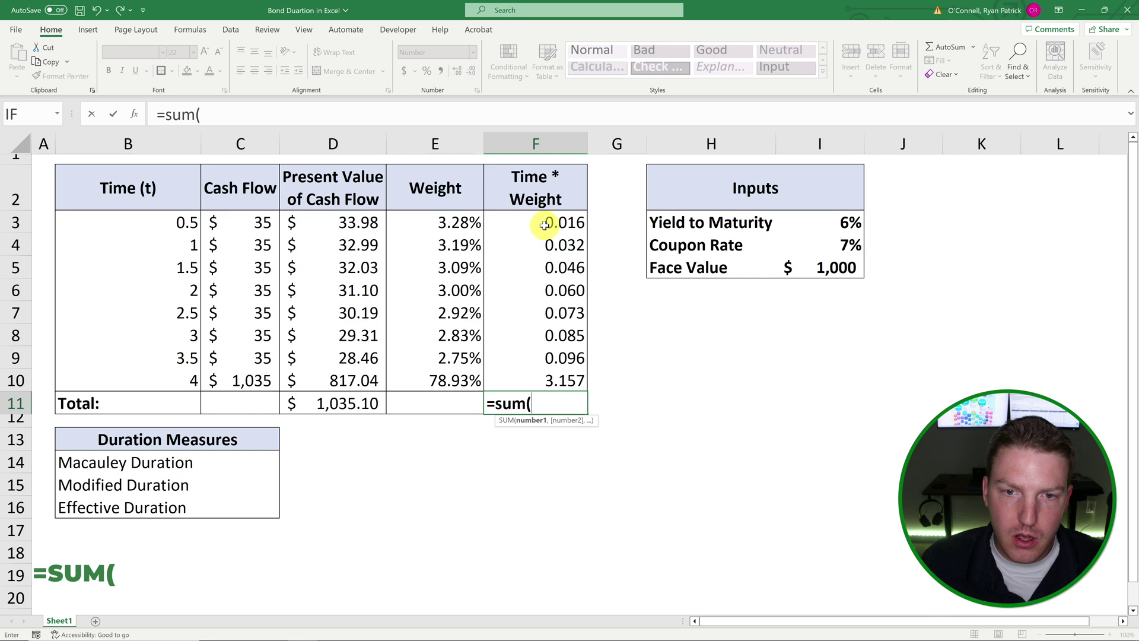
{"action": "left_click_drag", "start_coordinate": [544, 223], "coordinate": [542, 383]}
{"action": "key", "text": "Return"}
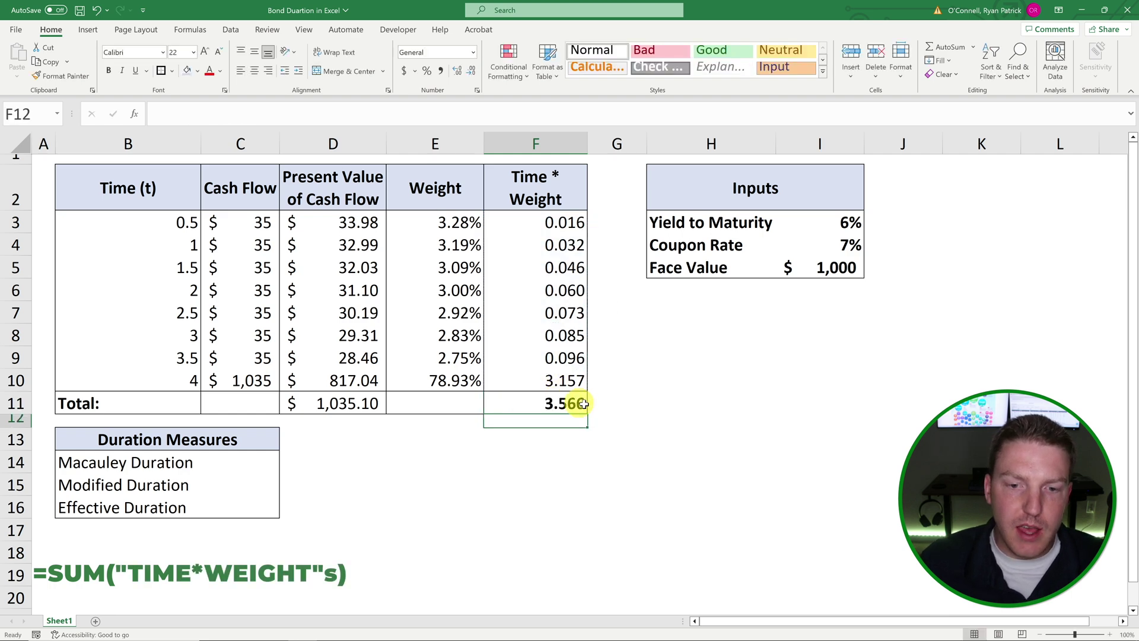
{"action": "left_click", "coordinate": [564, 399]}
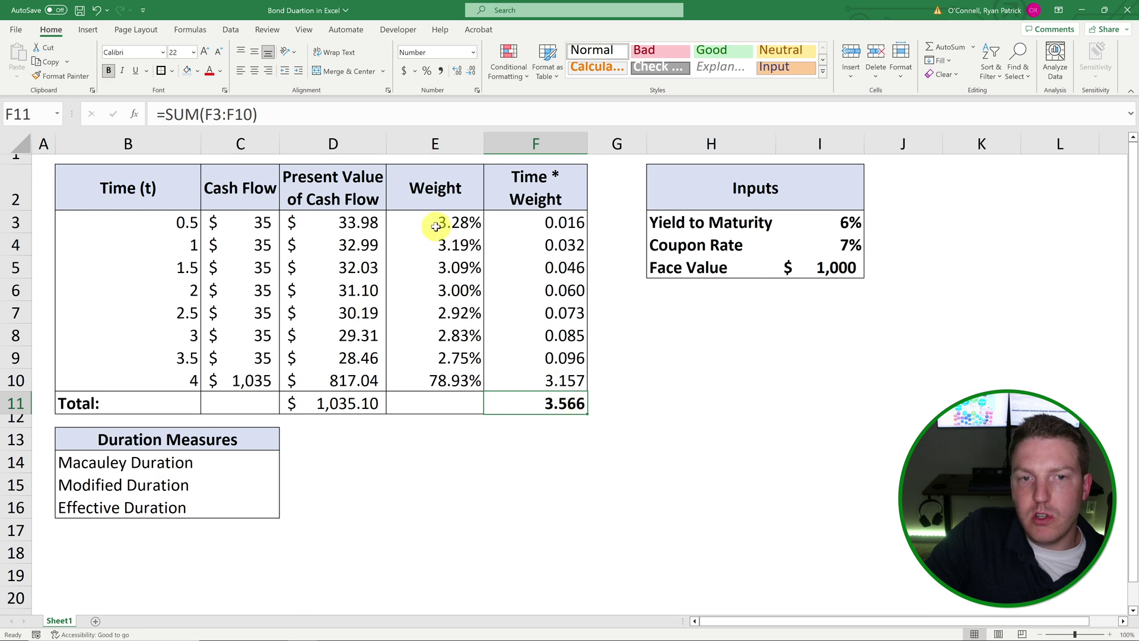
- Set Macauley Duration in C14 to =F11
{"action": "left_click", "coordinate": [237, 460]}
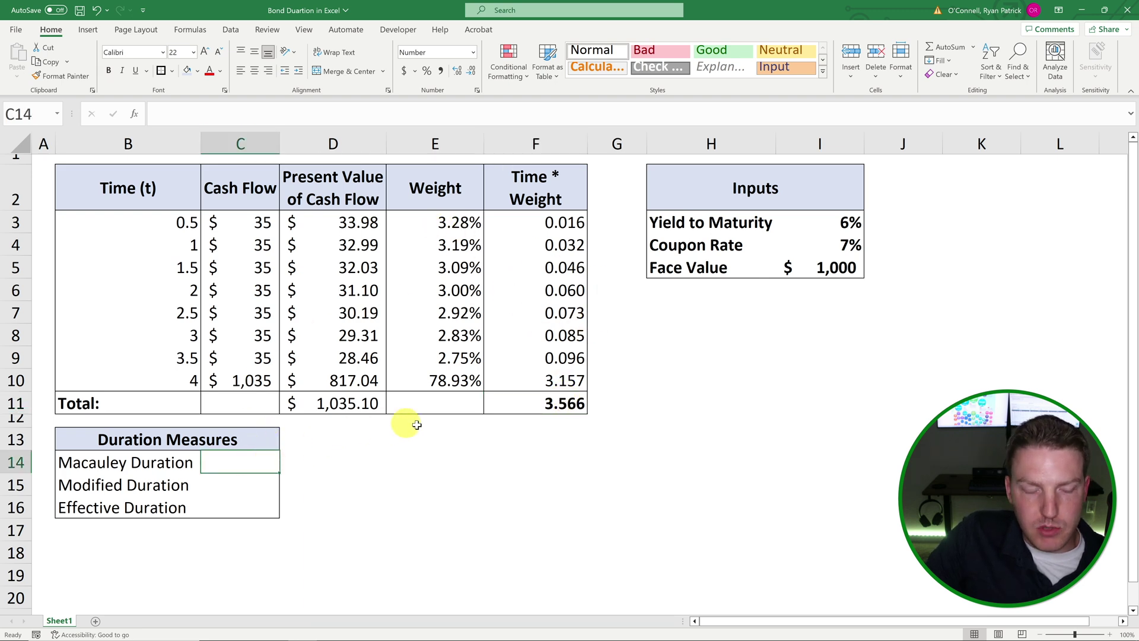
{"action": "type", "text": "="}
{"action": "left_click", "coordinate": [507, 398]}
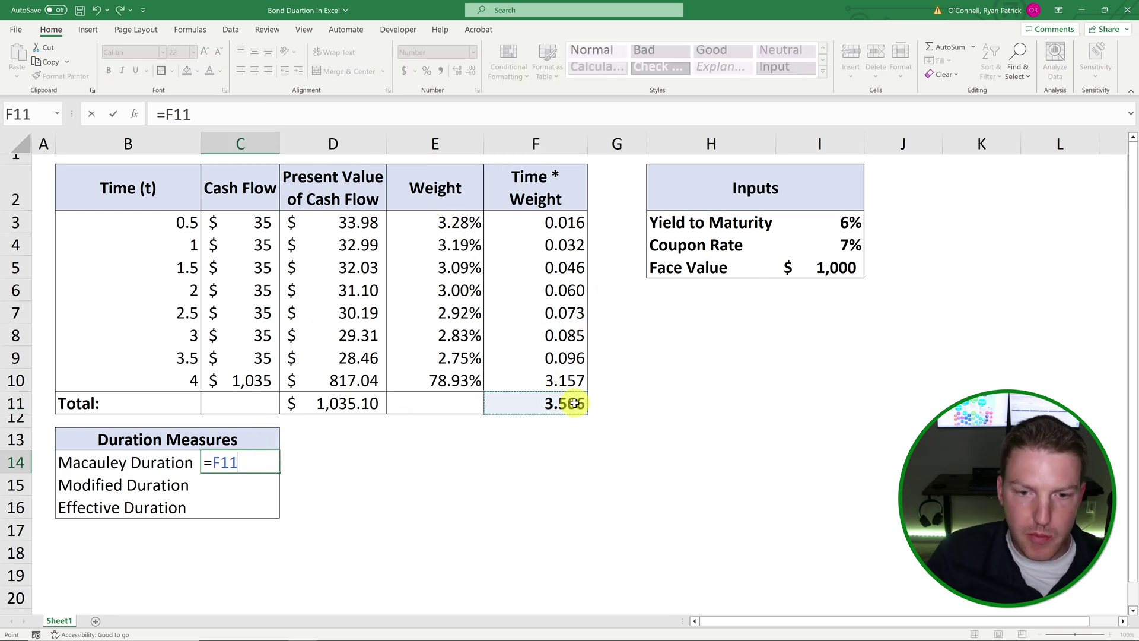
{"action": "key", "text": "Return"}
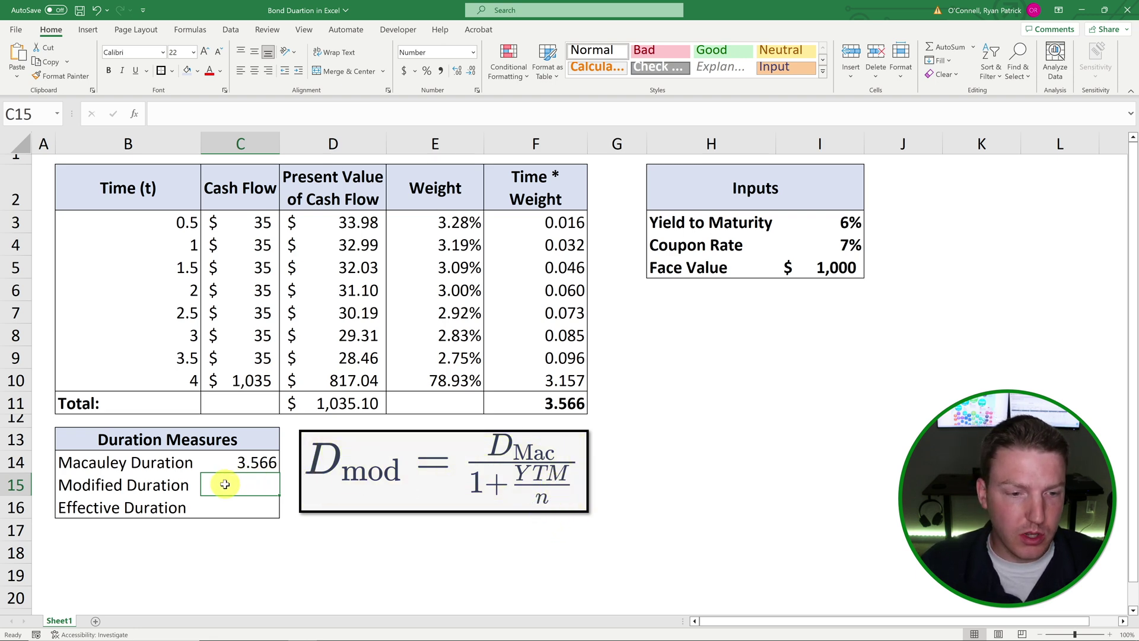
- Enter =C14/(1+(I3/2)) in C15, giving a Modified Duration of 3.462
{"action": "type", "text": "="}
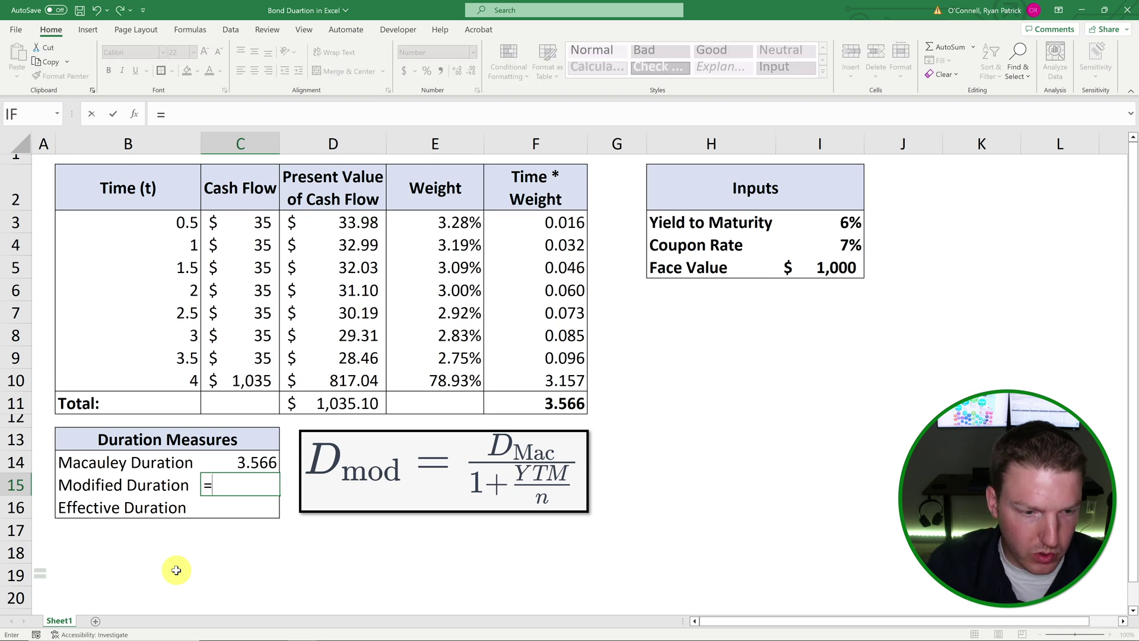
{"action": "left_click", "coordinate": [262, 462]}
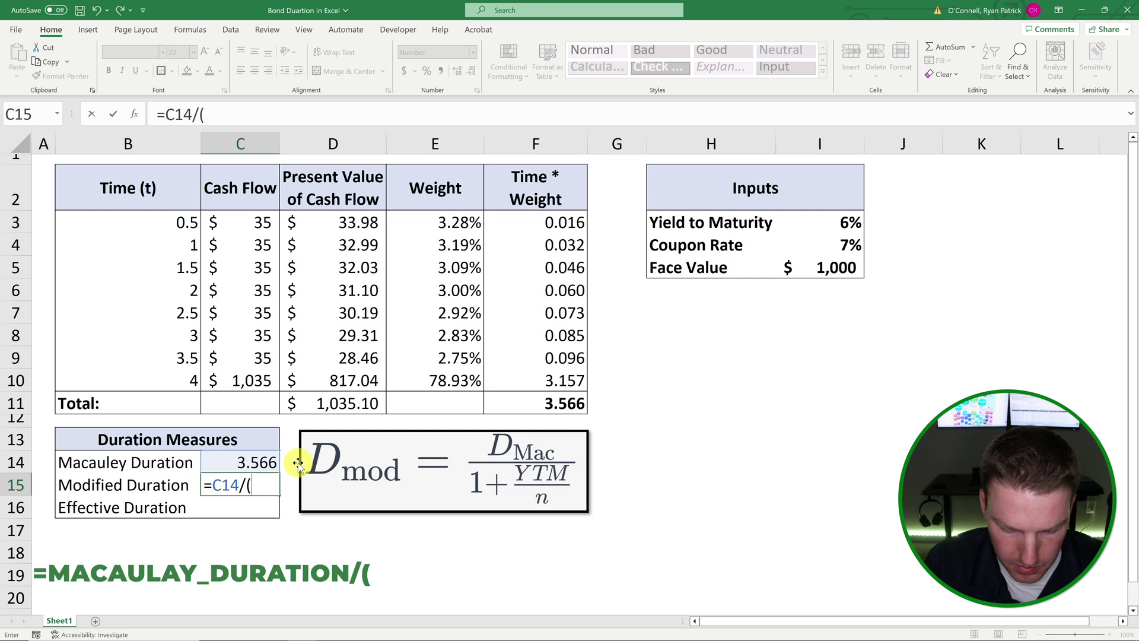
{"action": "type", "text": "/(1+"}
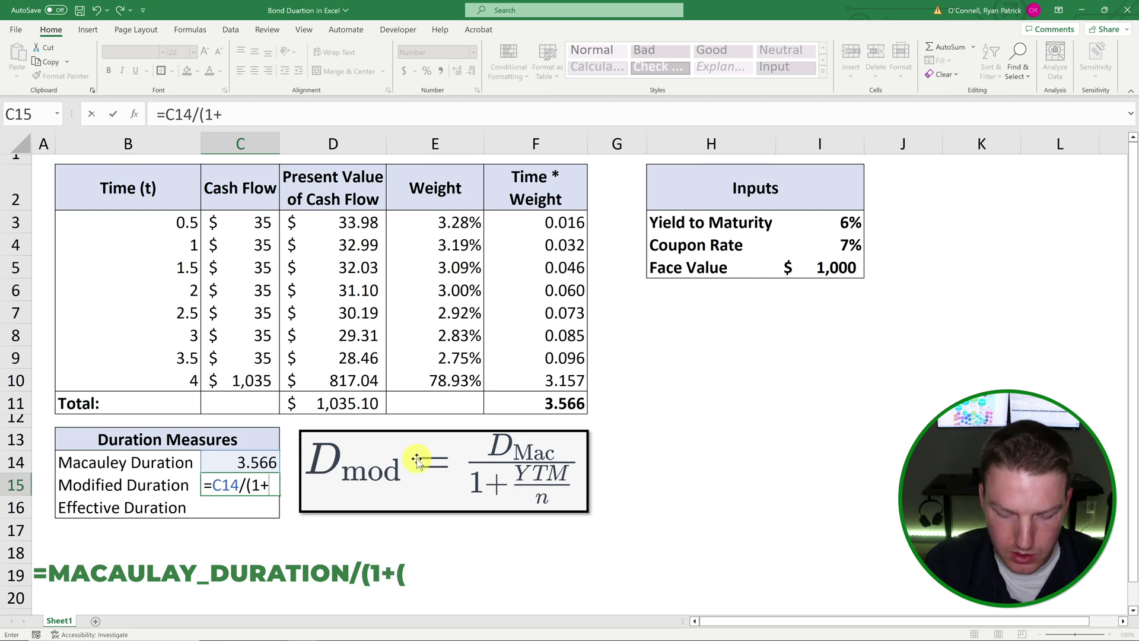
{"action": "type", "text": "("}
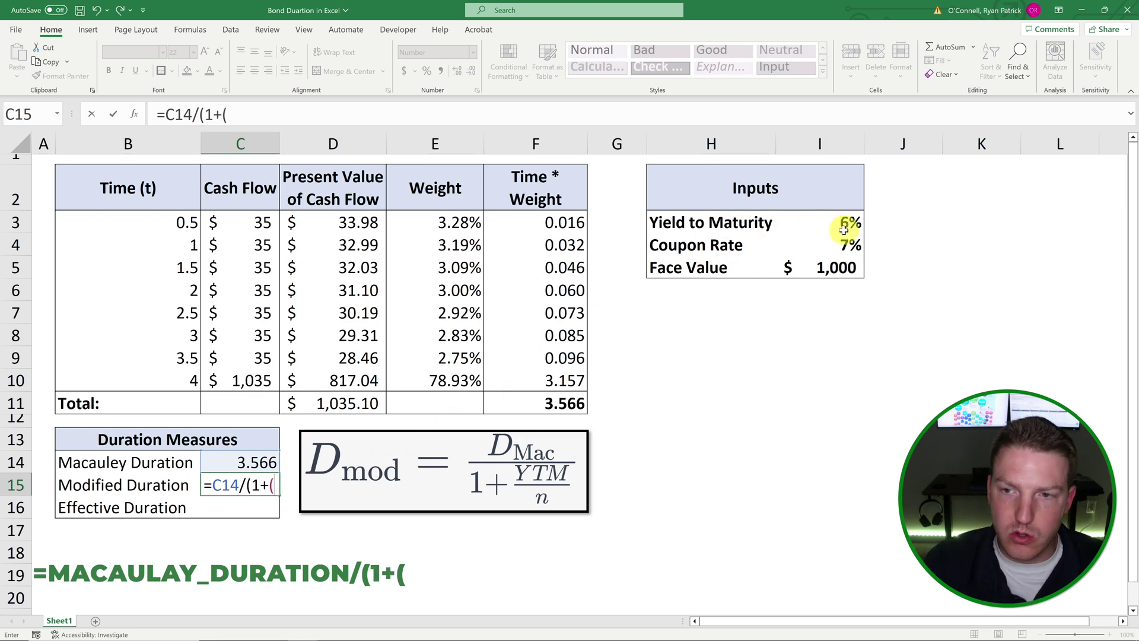
{"action": "left_click", "coordinate": [845, 230]}
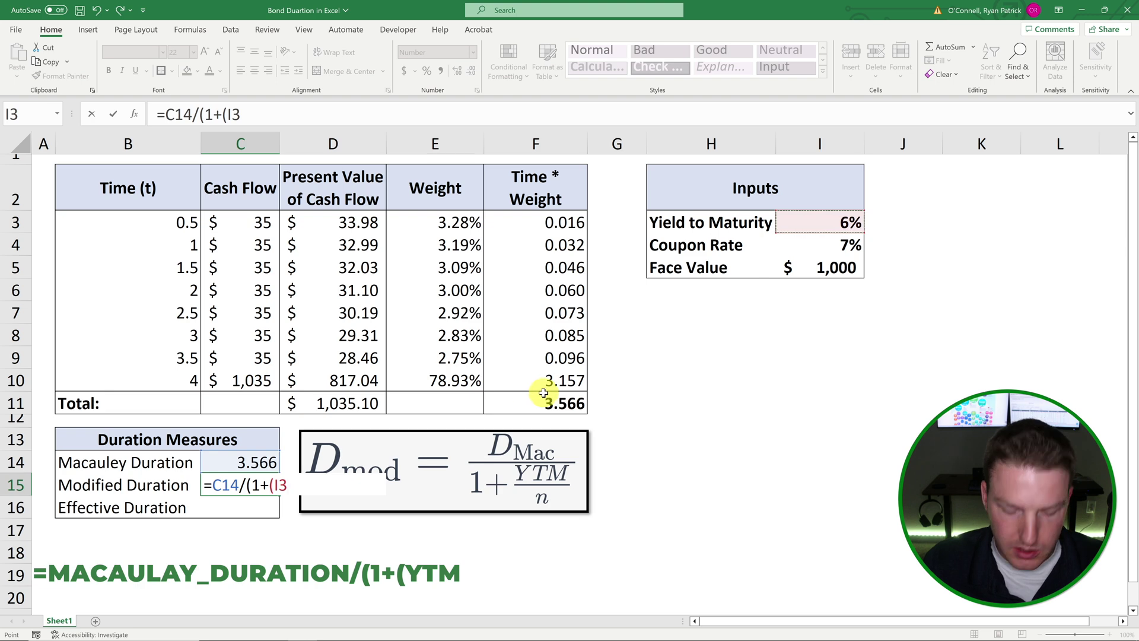
{"action": "type", "text": "/2"}
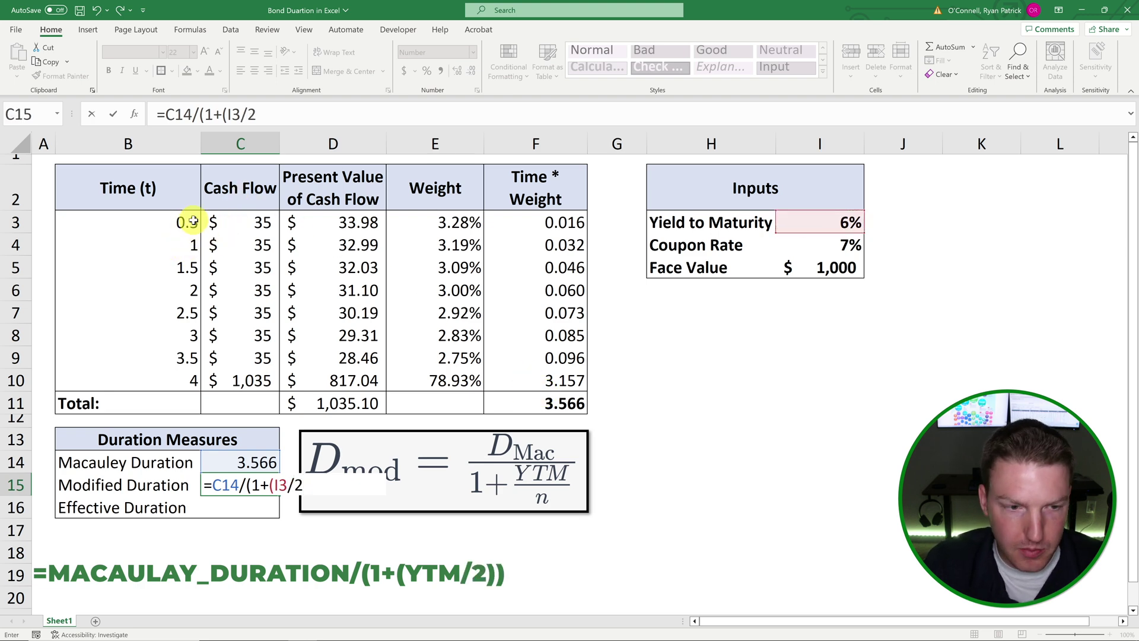
{"action": "type", "text": "))"}
{"action": "key", "text": "Return"}
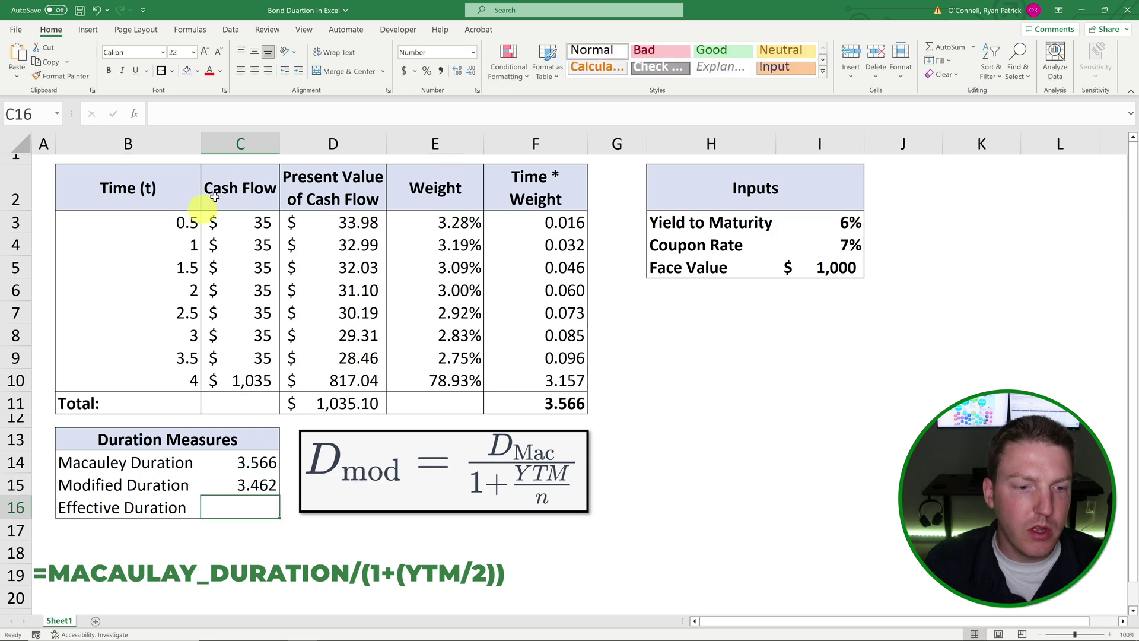
{"action": "left_click", "coordinate": [261, 483]}
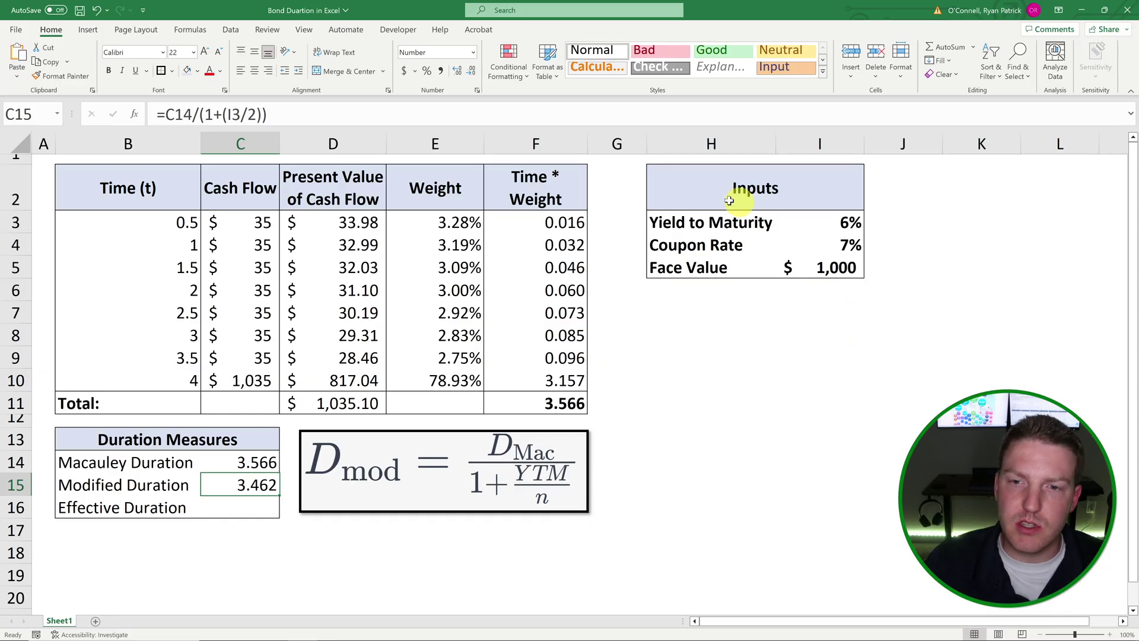
- Review the 6% yield, the present value total and the Modified Duration formula
{"action": "left_click_drag", "start_coordinate": [719, 223], "coordinate": [807, 220]}
{"action": "left_click", "coordinate": [849, 224]}
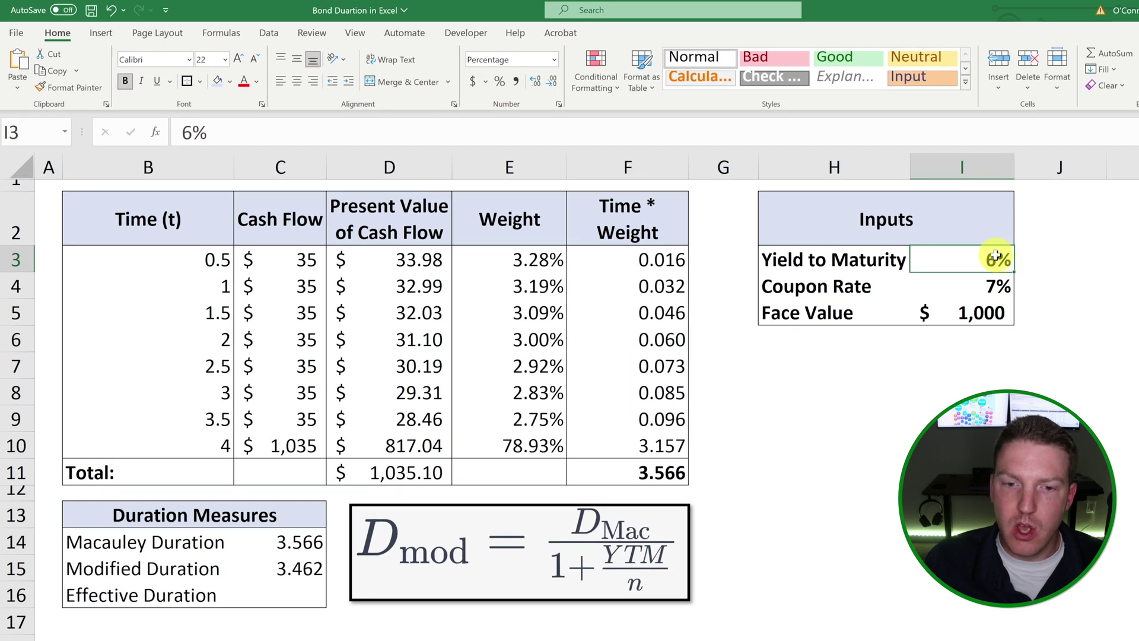
{"action": "left_click", "coordinate": [409, 473]}
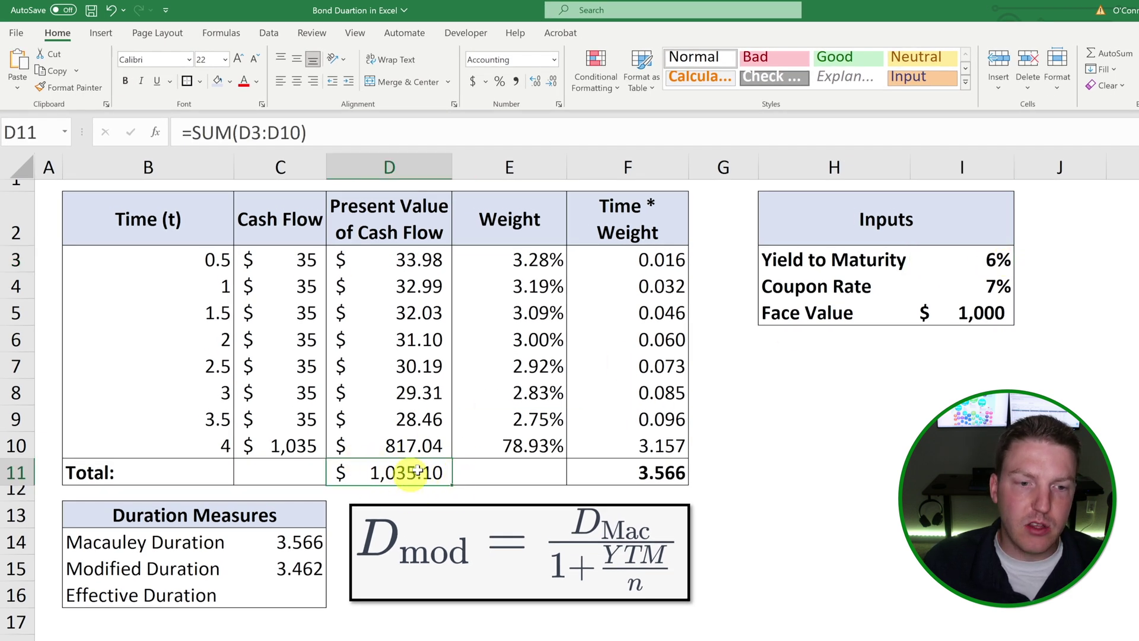
{"action": "left_click", "coordinate": [297, 581]}
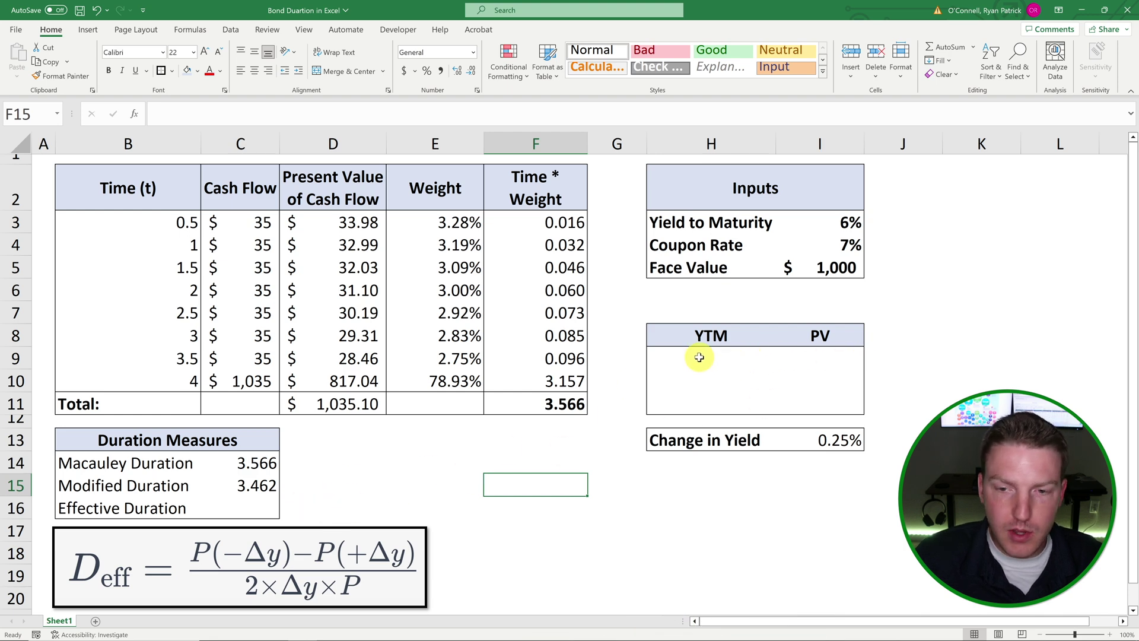
- Link the middle YTM cell H10 to the 6% Yield to Maturity
{"action": "left_click", "coordinate": [697, 379]}
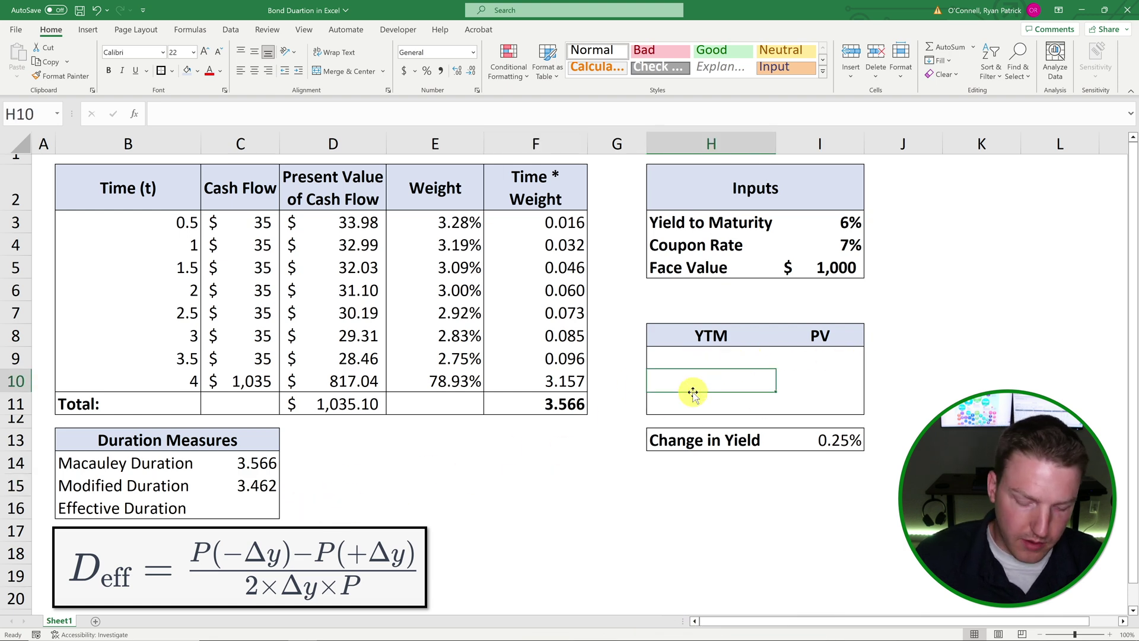
{"action": "type", "text": "="}
{"action": "left_click", "coordinate": [847, 221]}
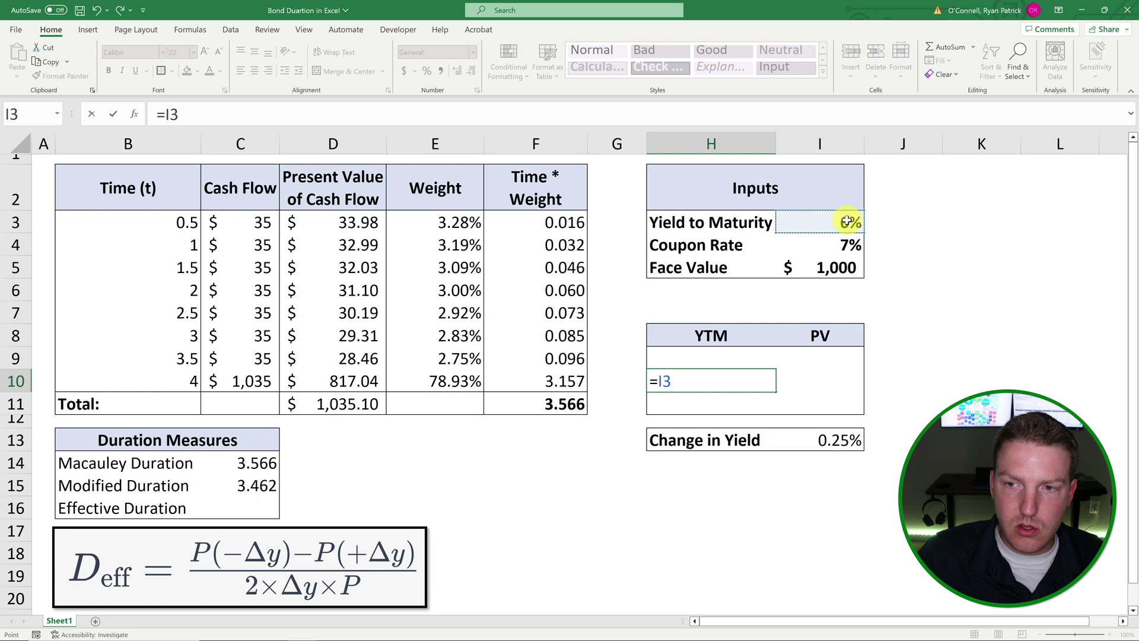
{"action": "key", "text": "Return"}
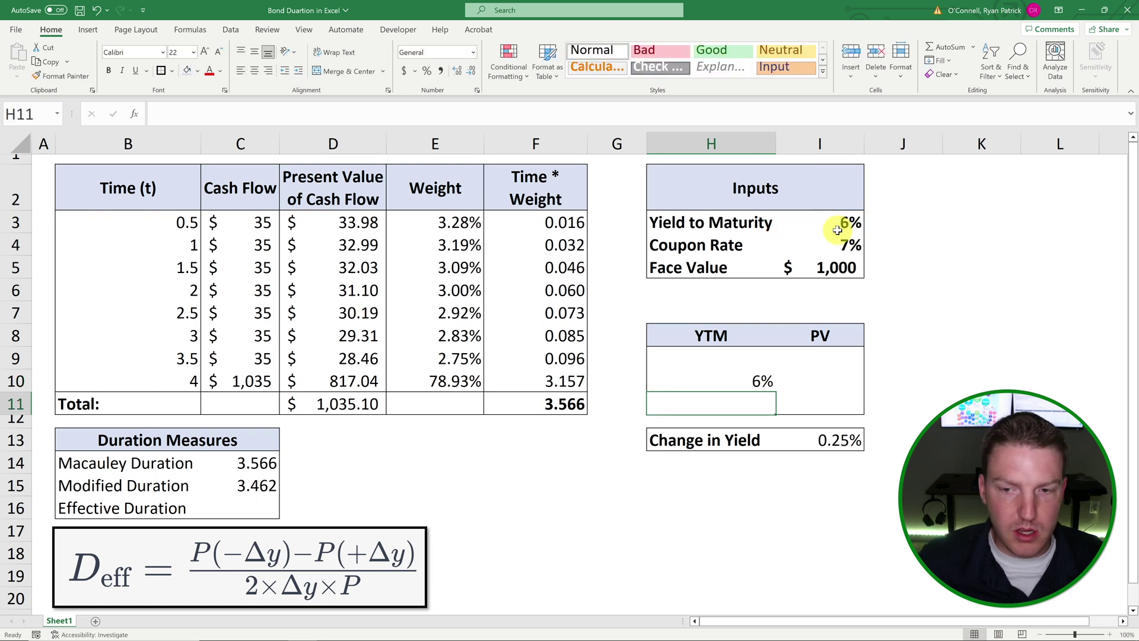
- Enter =H10+I13 in H9 for a raised yield of 6.25%, shown to two decimals
{"action": "left_click", "coordinate": [728, 355]}
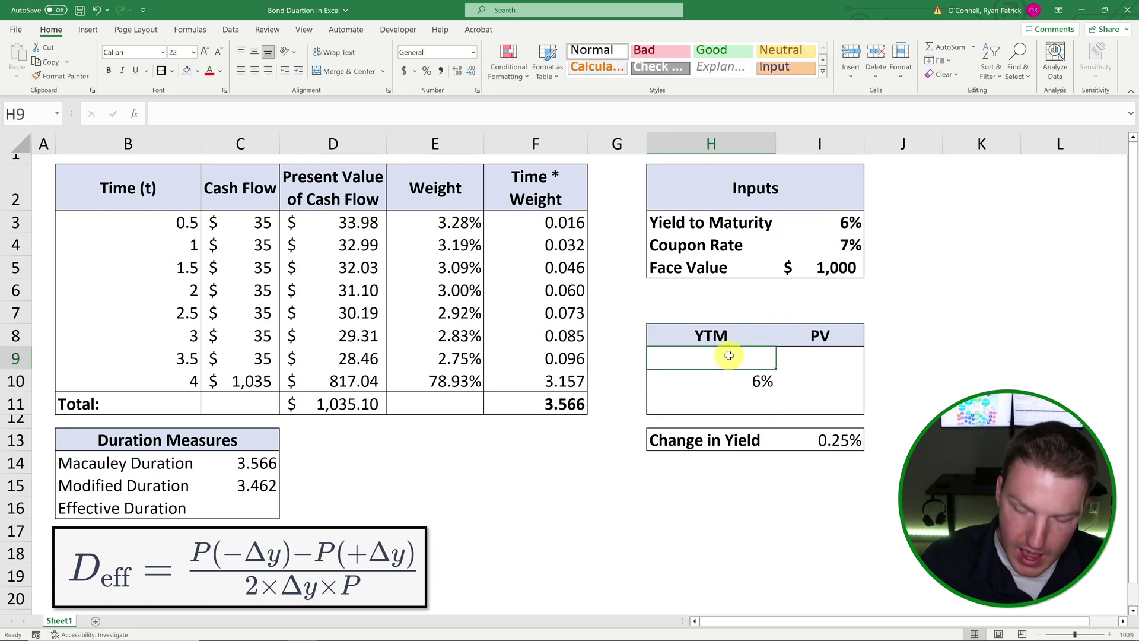
{"action": "type", "text": "="}
{"action": "left_click", "coordinate": [733, 381]}
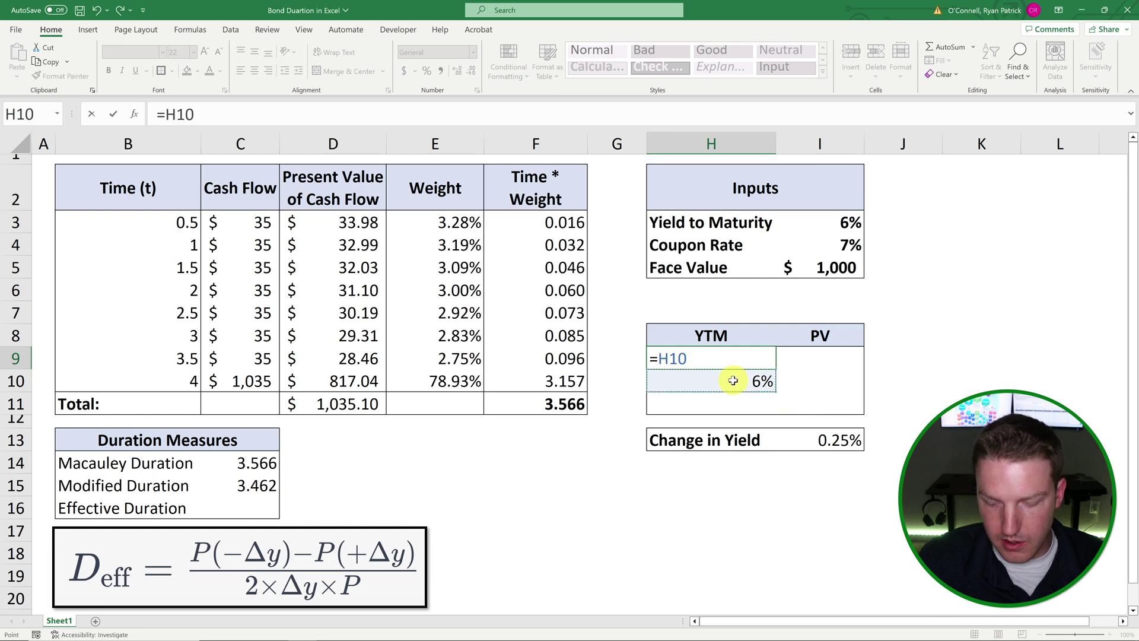
{"action": "type", "text": "+"}
{"action": "left_click", "coordinate": [854, 439]}
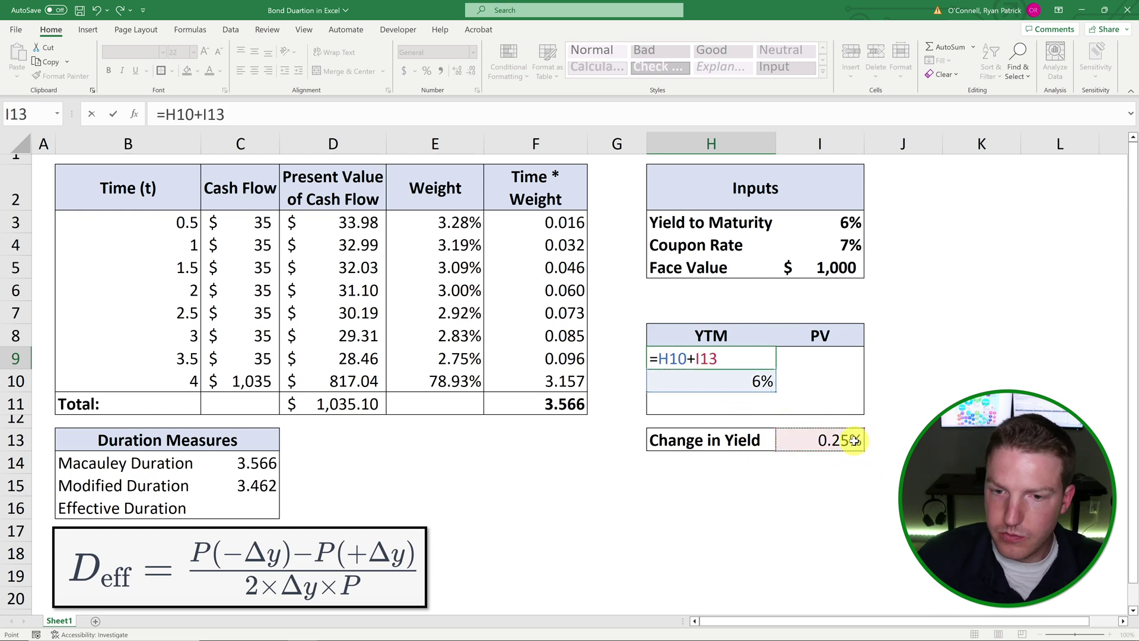
{"action": "key", "text": "Return"}
{"action": "left_click", "coordinate": [738, 359]}
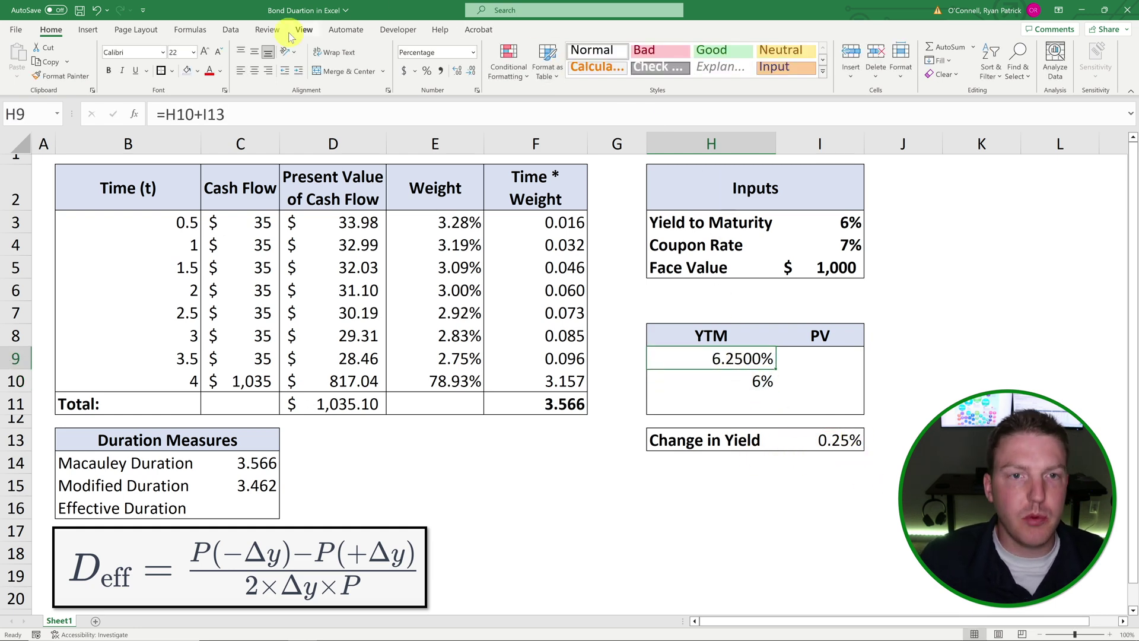
{"action": "left_click", "coordinate": [471, 71]}
{"action": "left_click", "coordinate": [471, 71]}
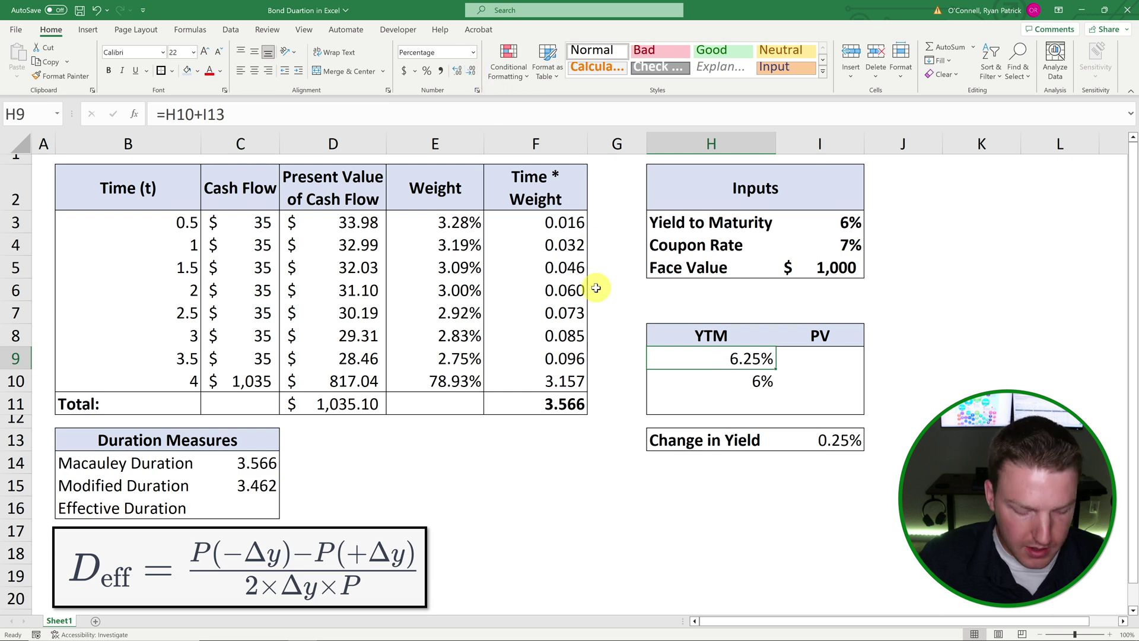
- Fill H11 with the lowered yield of 5.75%, shown to two decimals
{"action": "key", "text": "F2"}
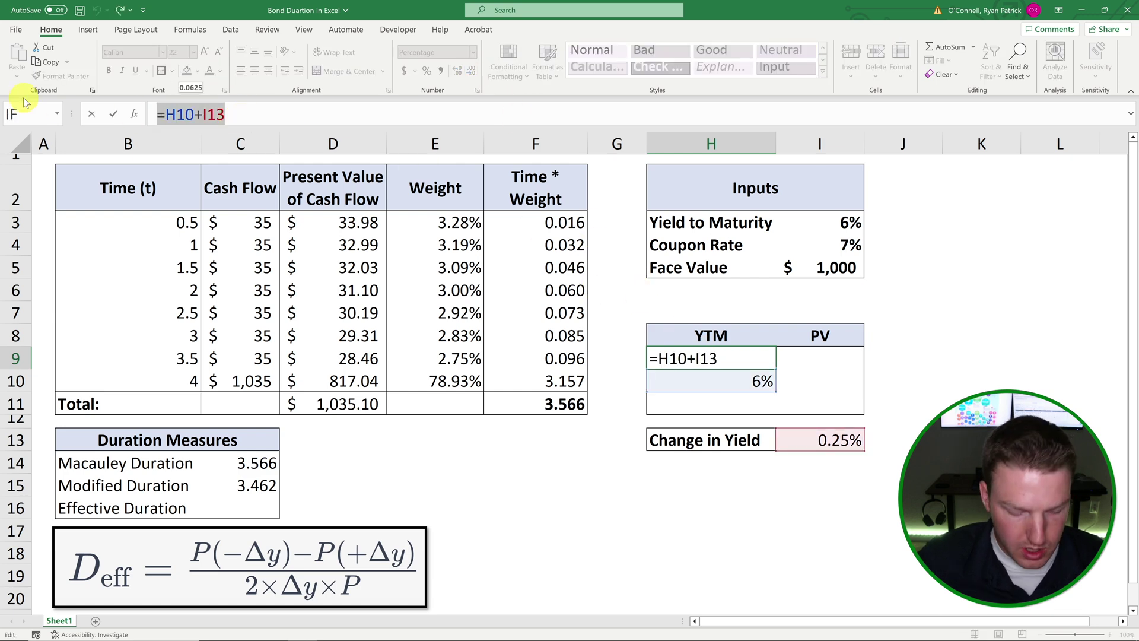
{"action": "key", "text": "Return"}
{"action": "key", "text": "Return"}
{"action": "left_click", "coordinate": [211, 112]}
{"action": "type", "text": "=H10+I13"}
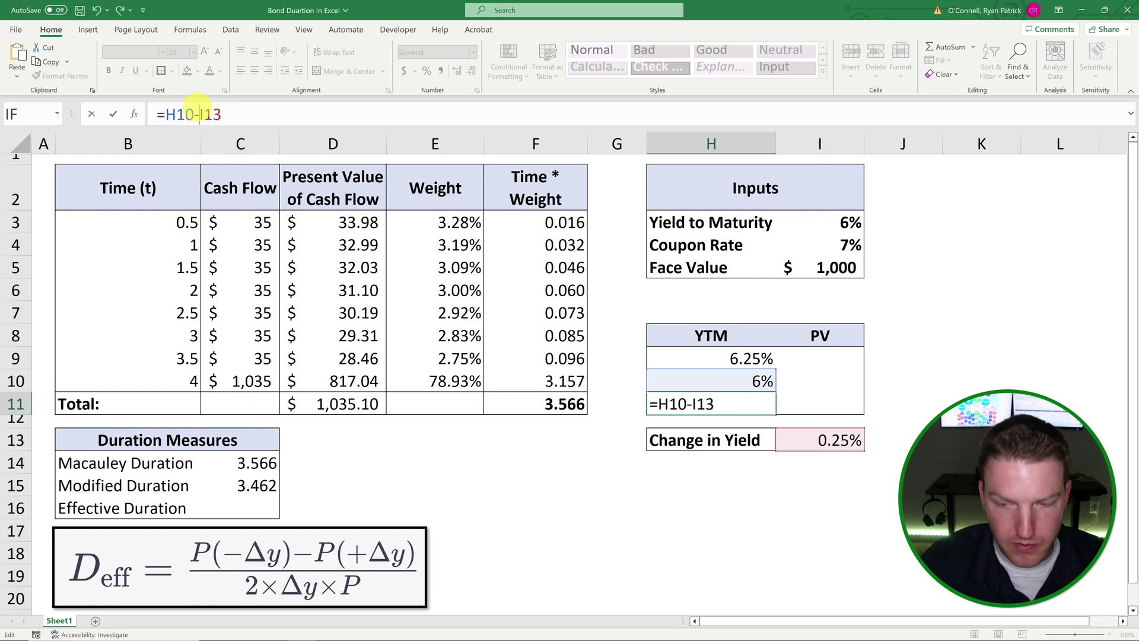
{"action": "key", "text": "Return"}
{"action": "left_click", "coordinate": [744, 404]}
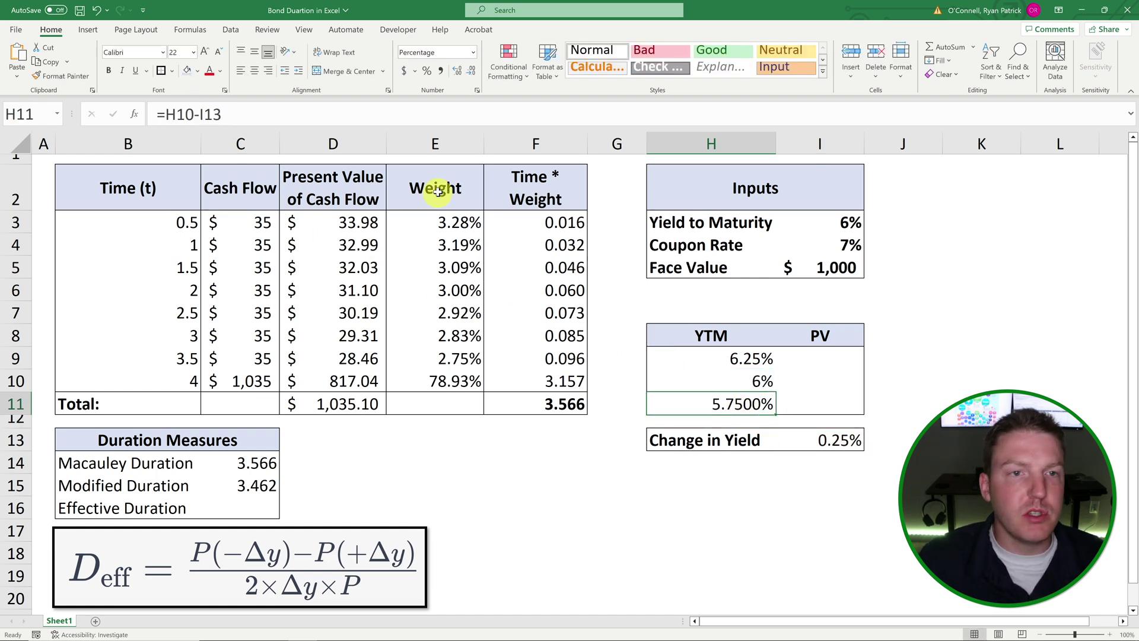
{"action": "left_click", "coordinate": [470, 72]}
{"action": "left_click", "coordinate": [470, 73]}
{"action": "left_click", "coordinate": [890, 358]}
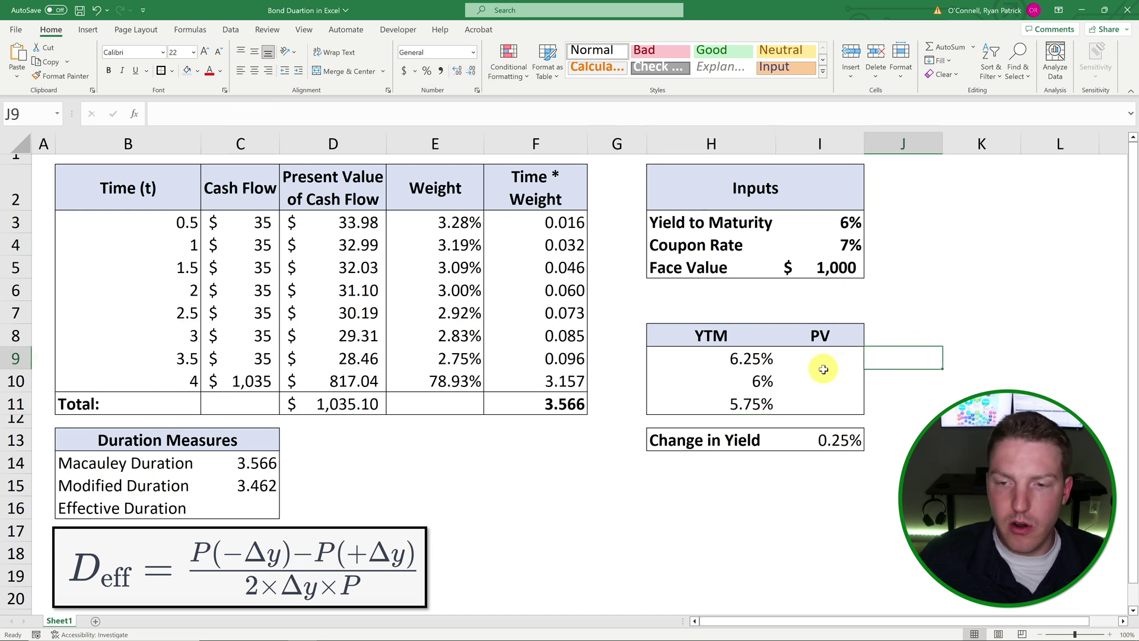
- In I9, start a PV formula with rate H9/2 and periods $B$10*2
{"action": "left_click", "coordinate": [824, 378]}
{"action": "left_click", "coordinate": [825, 358]}
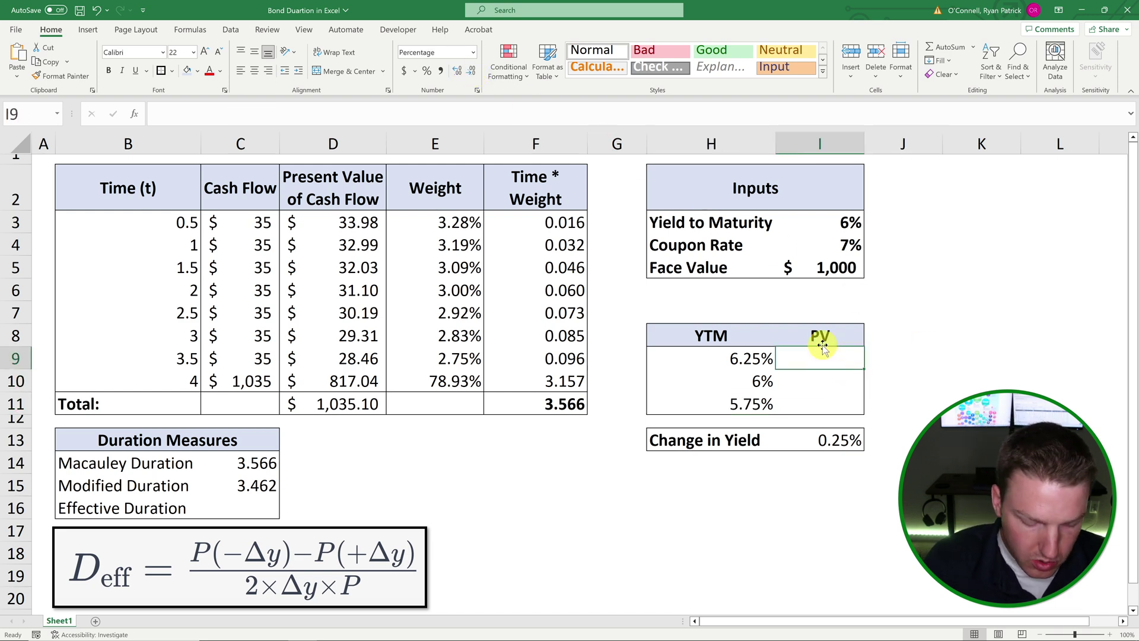
{"action": "type", "text": "=pv"}
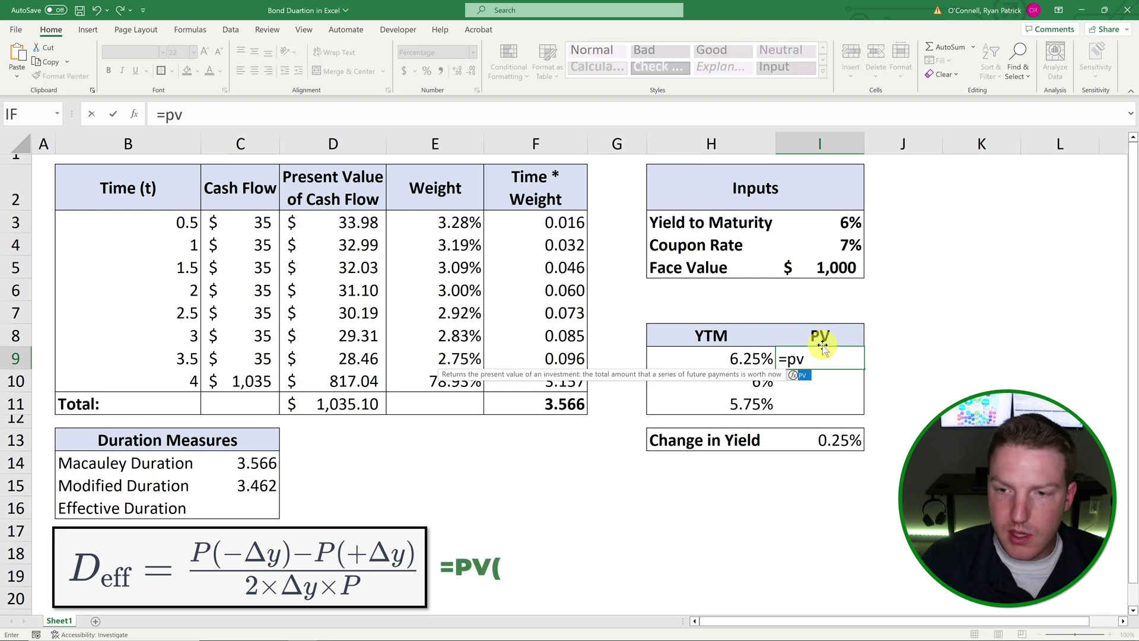
{"action": "key", "text": "Tab"}
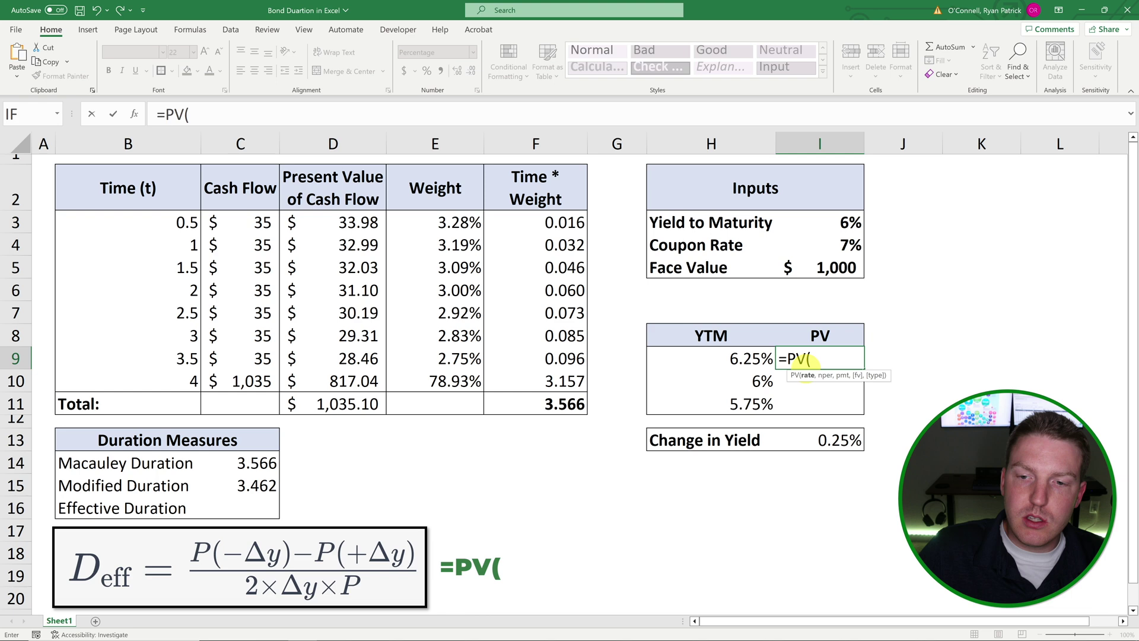
{"action": "left_click", "coordinate": [680, 354]}
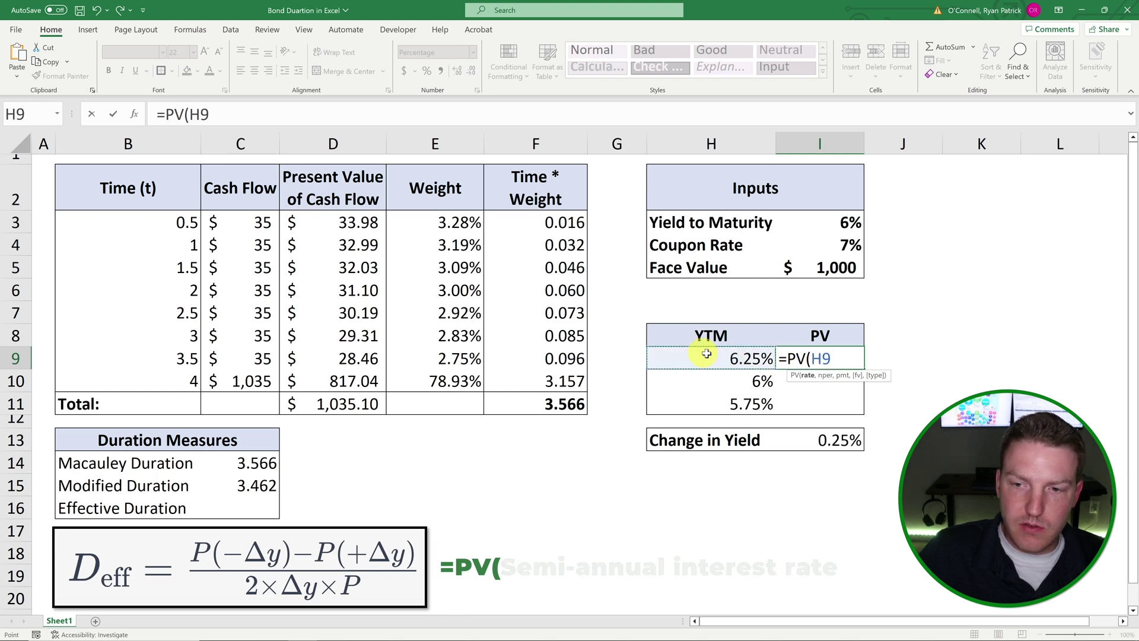
{"action": "type", "text": "/2,"}
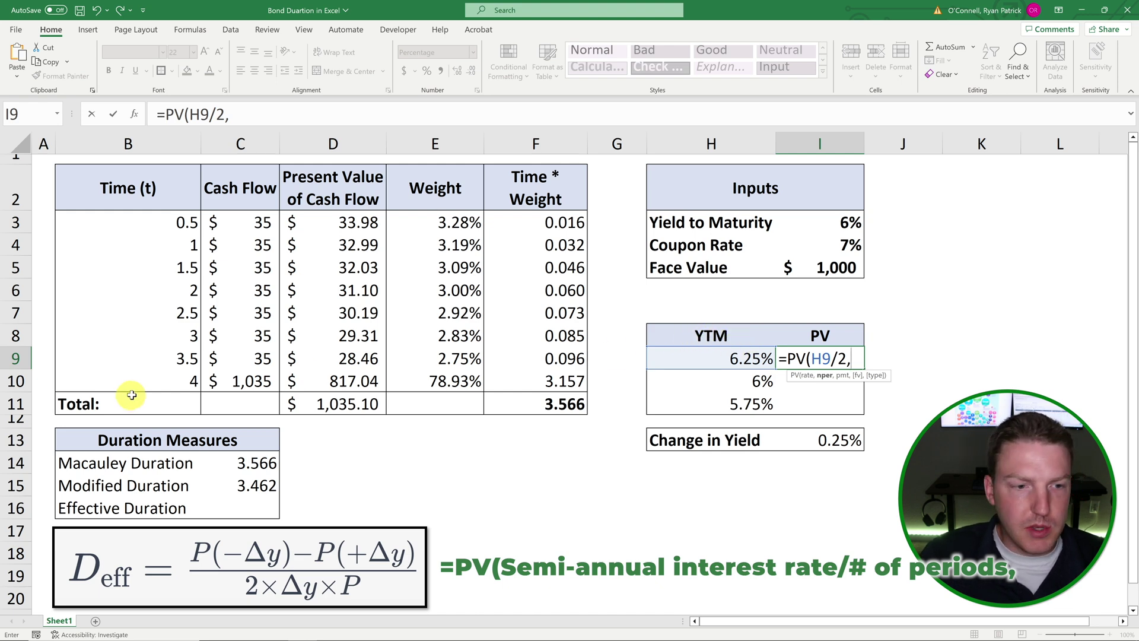
{"action": "left_click", "coordinate": [161, 385]}
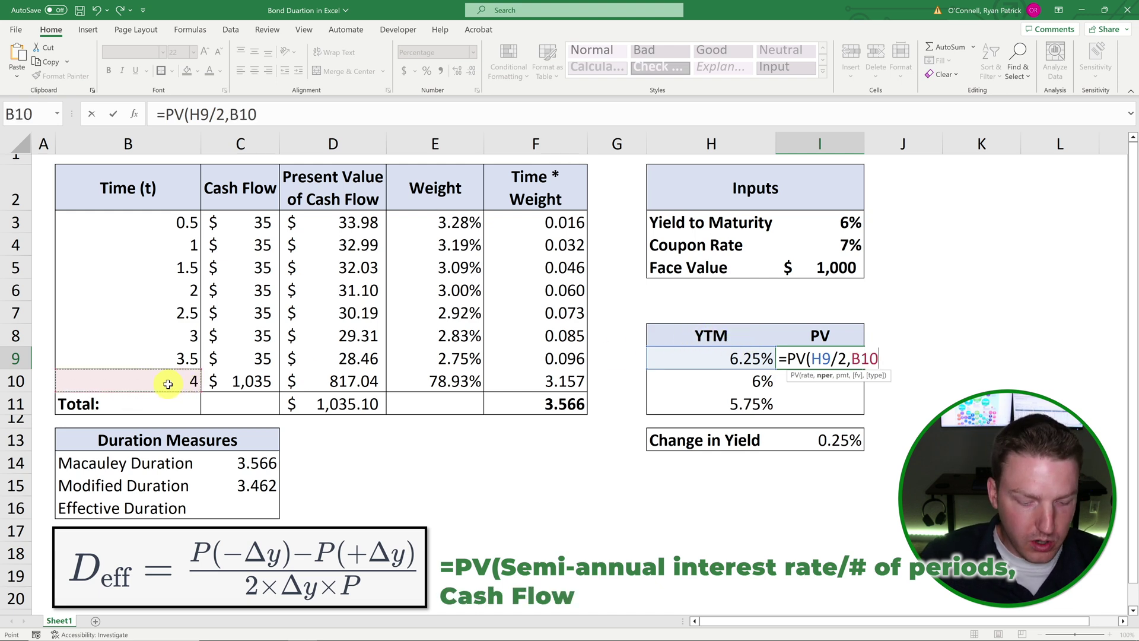
{"action": "key", "text": "F4"}
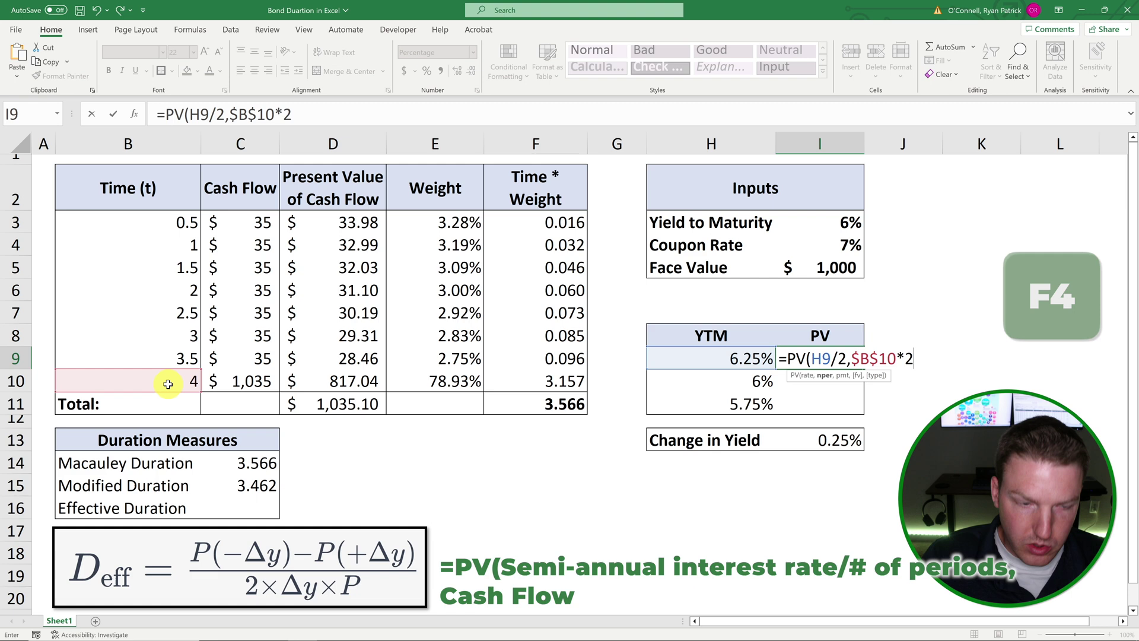
{"action": "type", "text": ","}
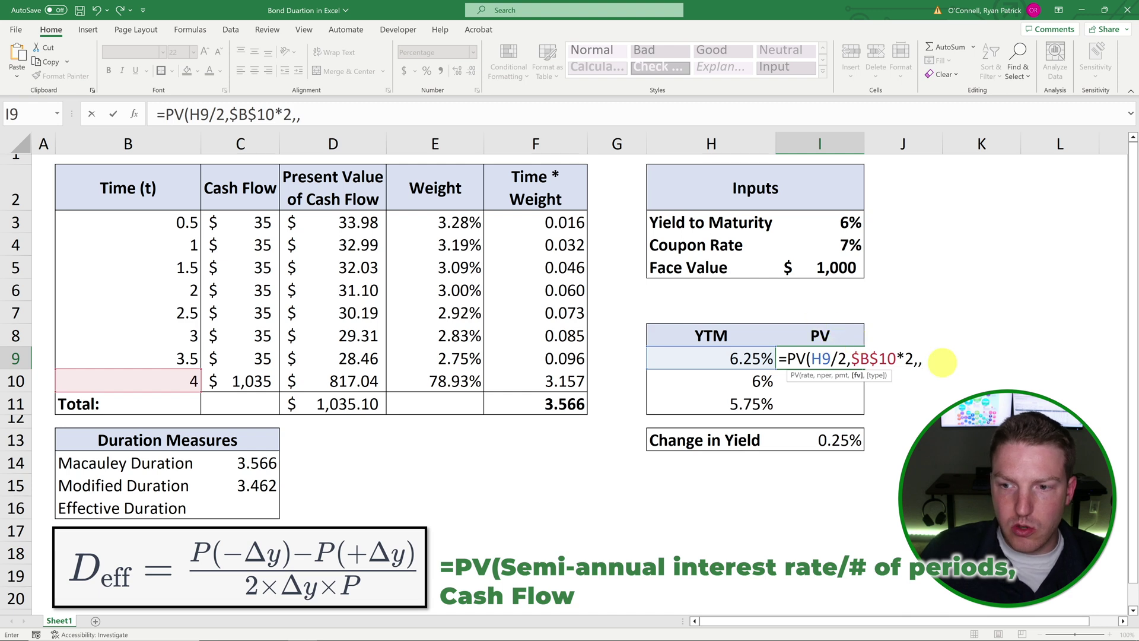
- Add $C$3 as payment and $I$5 as face value, then negate the result to get $1,026.19
{"action": "left_click", "coordinate": [833, 270]}
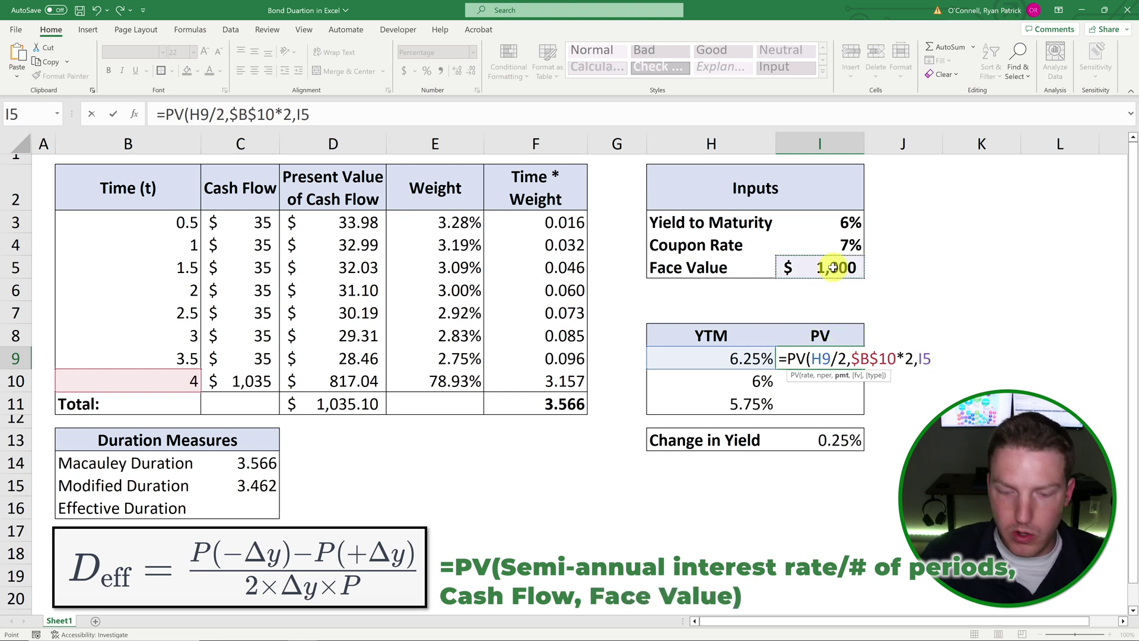
{"action": "key", "text": "F4"}
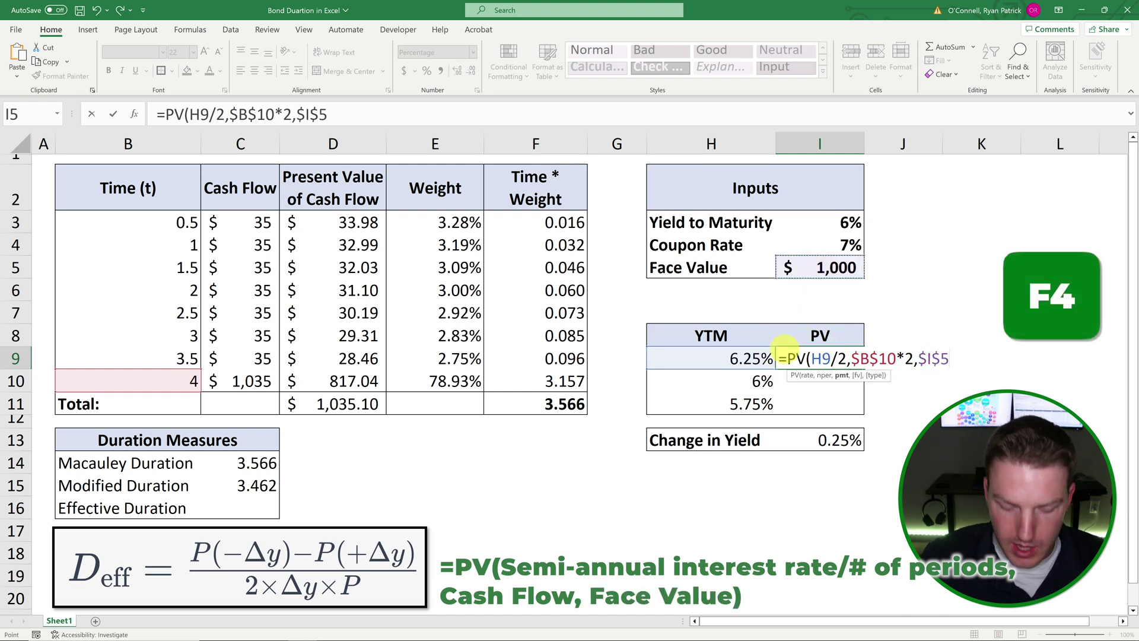
{"action": "left_click", "coordinate": [918, 358]}
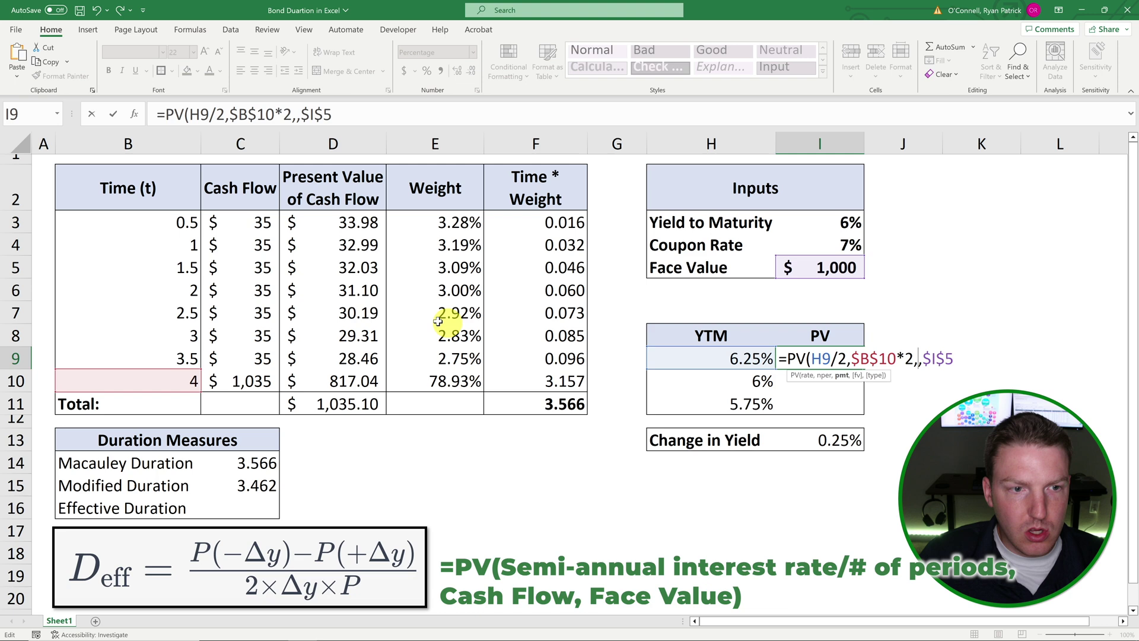
{"action": "left_click", "coordinate": [236, 224]}
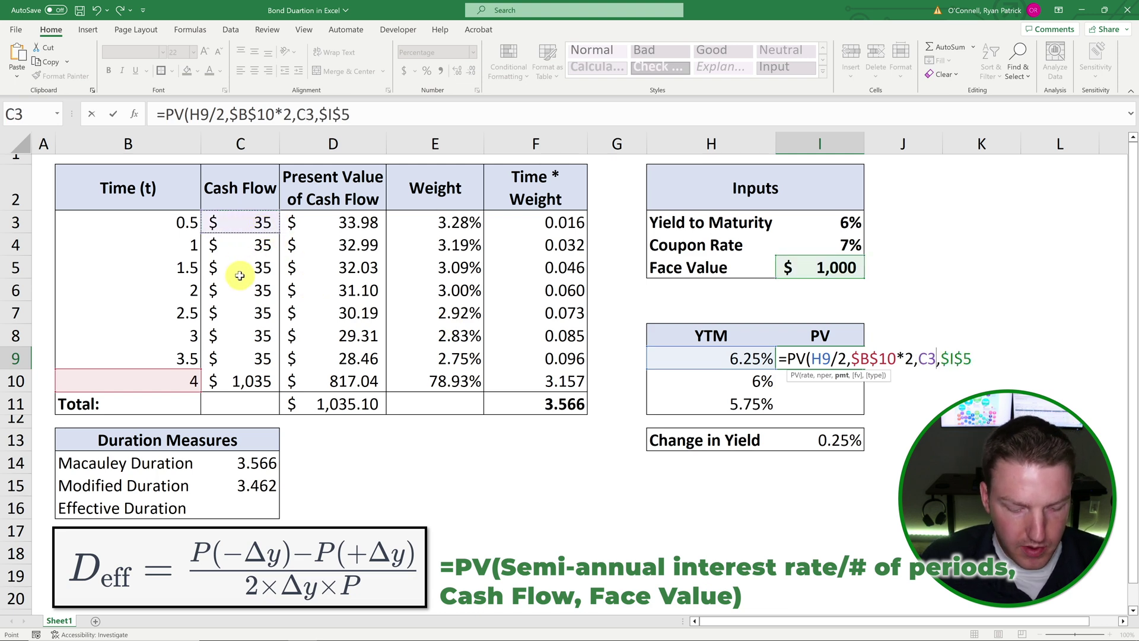
{"action": "key", "text": "F4"}
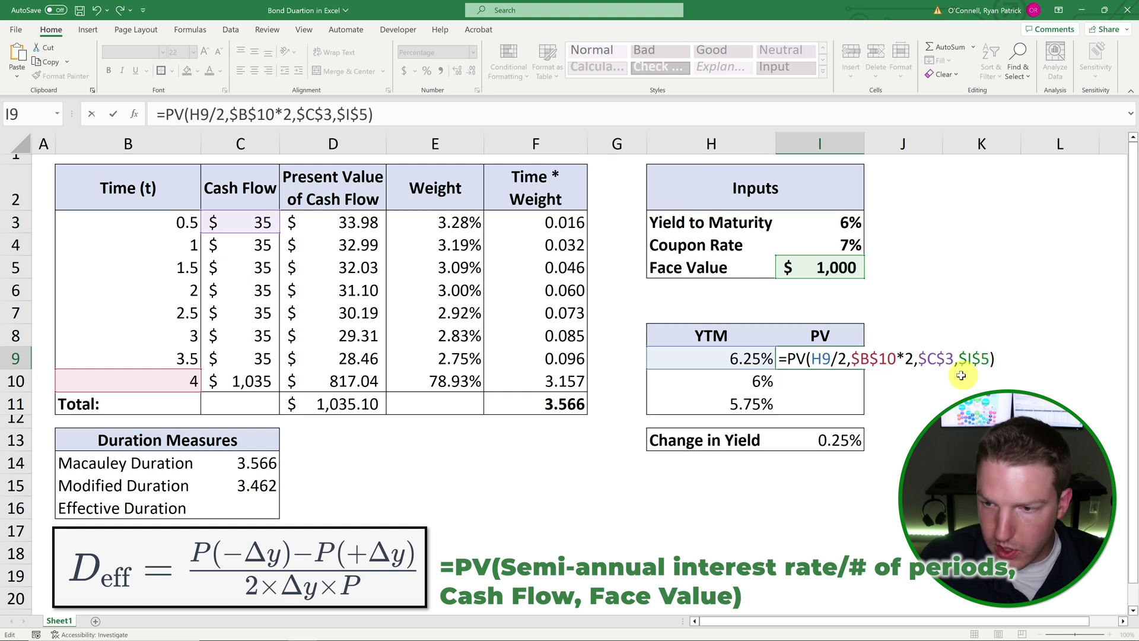
{"action": "left_click", "coordinate": [786, 359]}
{"action": "type", "text": "-"}
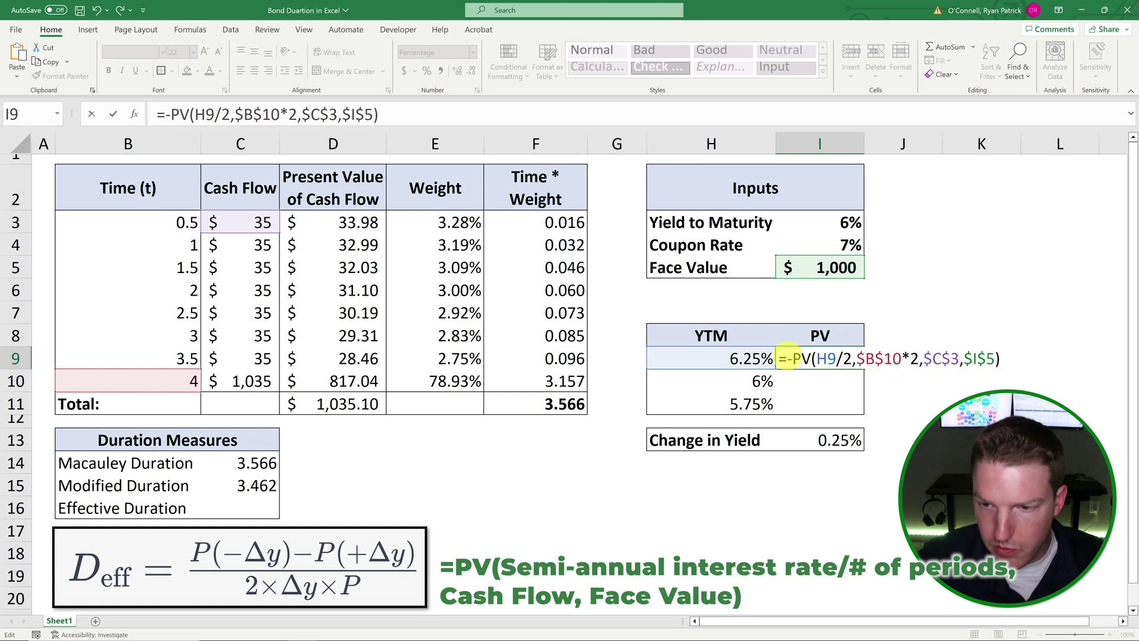
{"action": "key", "text": "Return"}
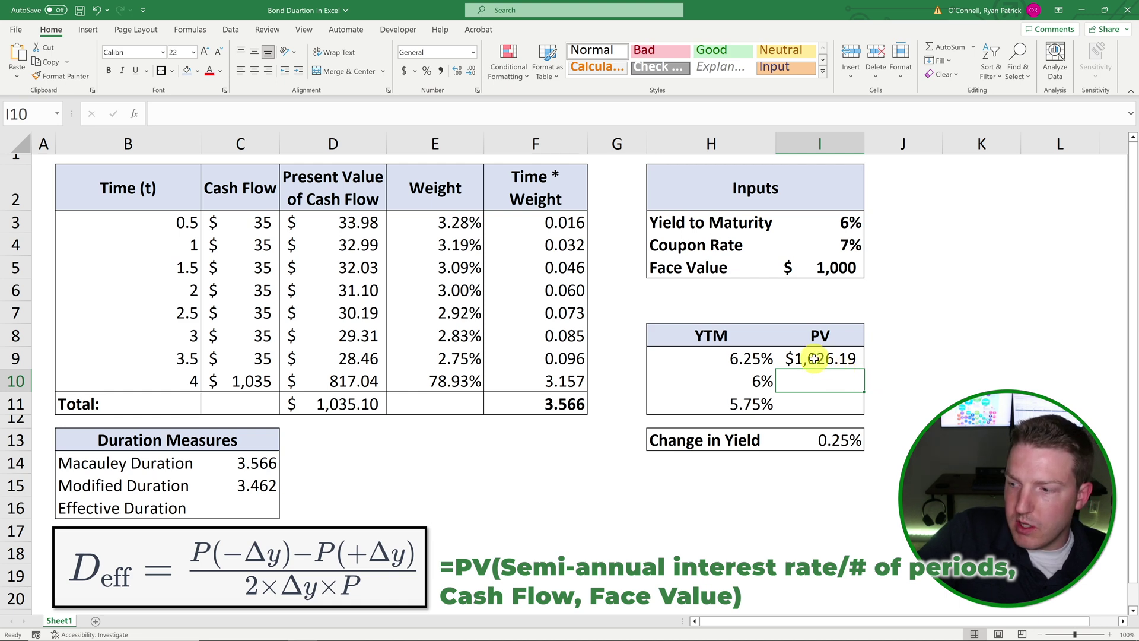
{"action": "left_click", "coordinate": [815, 357]}
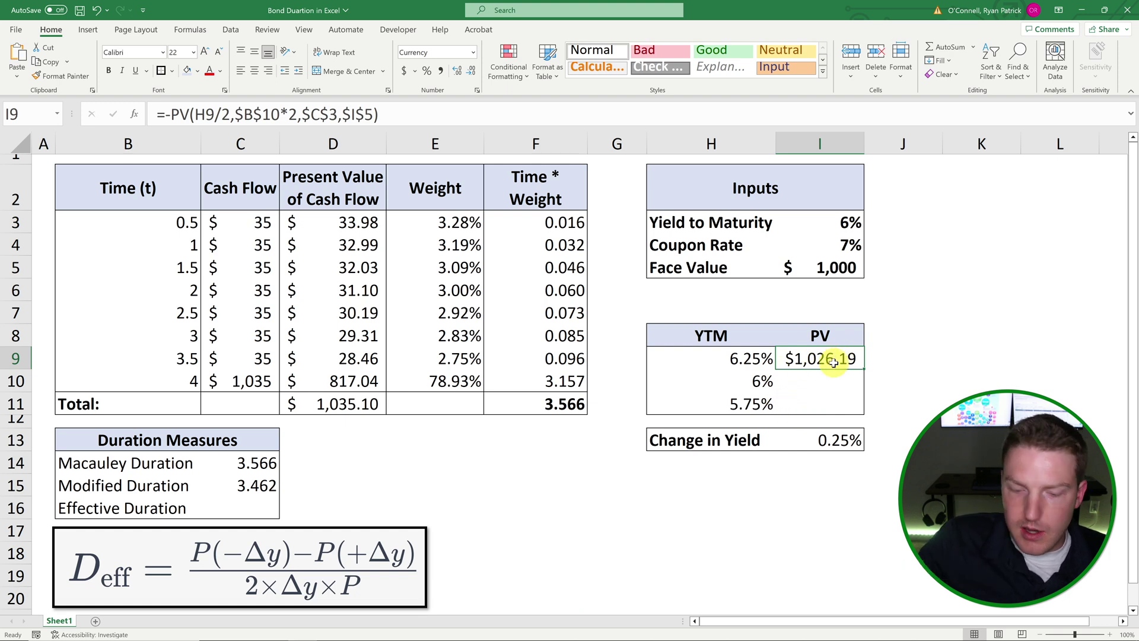
{"action": "key", "text": "ctrl+c"}
{"action": "left_click_drag", "start_coordinate": [831, 357], "coordinate": [832, 403]}
{"action": "right_click", "coordinate": [857, 393]}
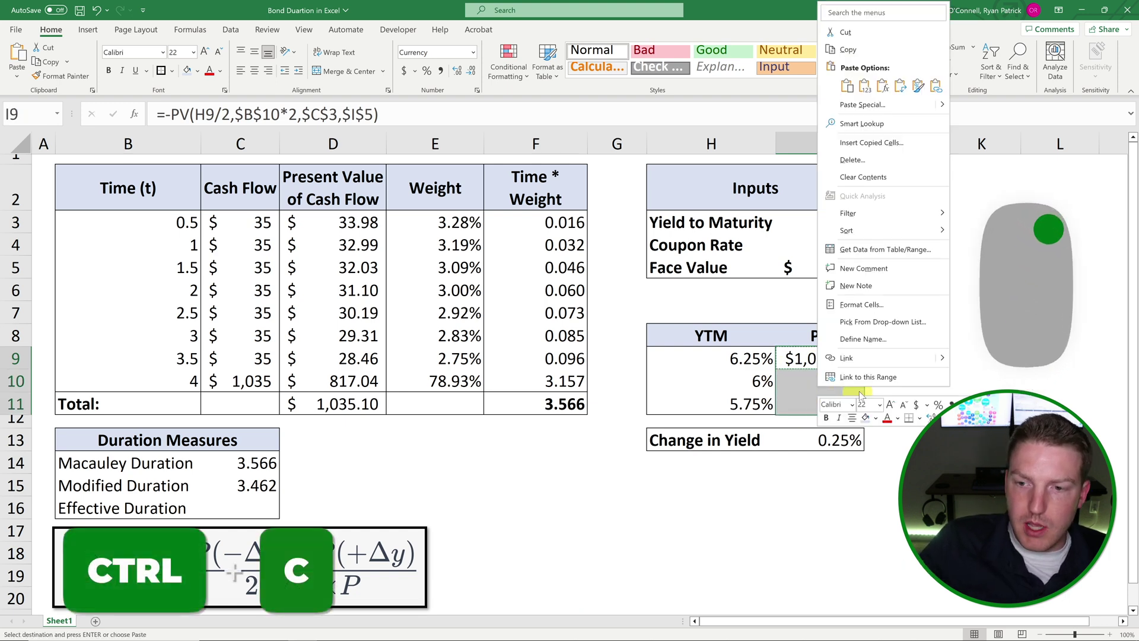
{"action": "left_click", "coordinate": [882, 86]}
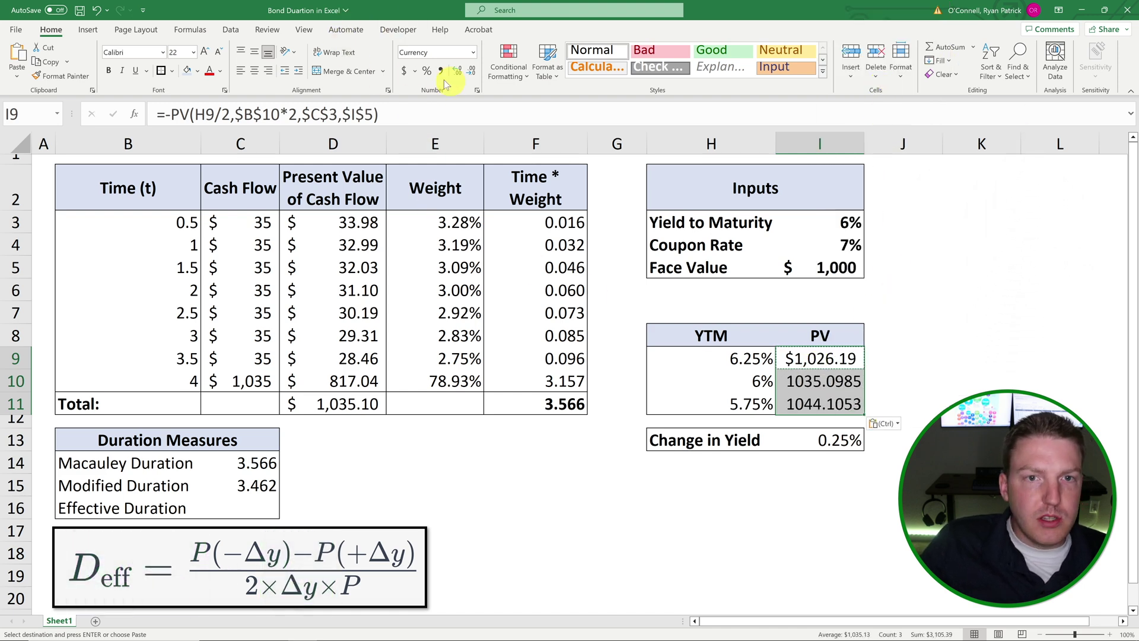
{"action": "left_click", "coordinate": [407, 72]}
{"action": "left_click", "coordinate": [911, 333]}
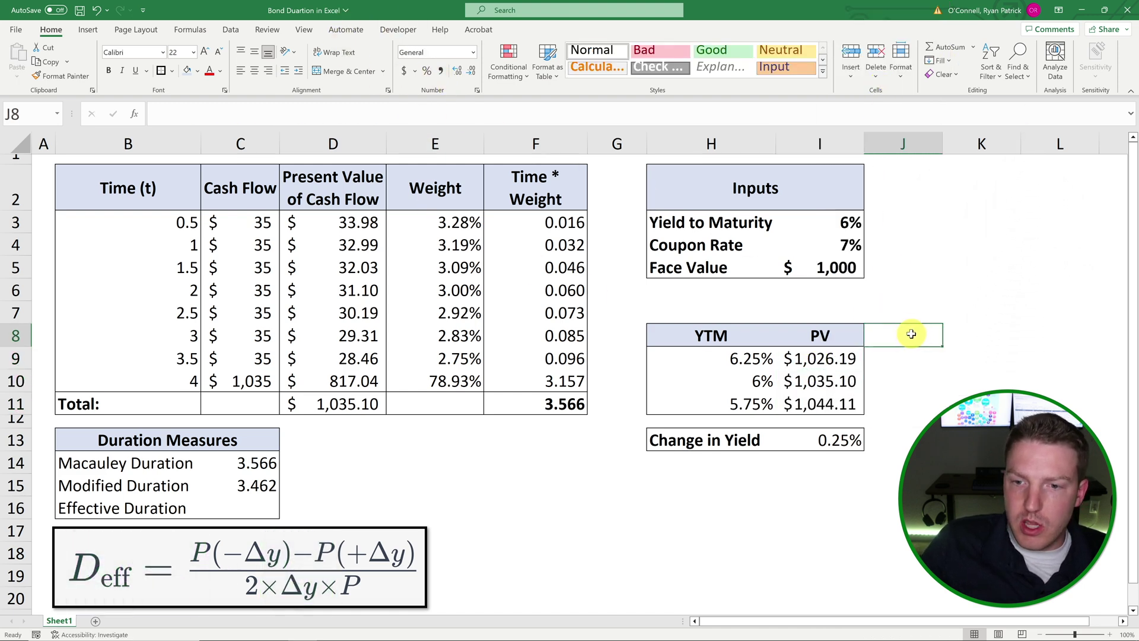
{"action": "left_click", "coordinate": [758, 382]}
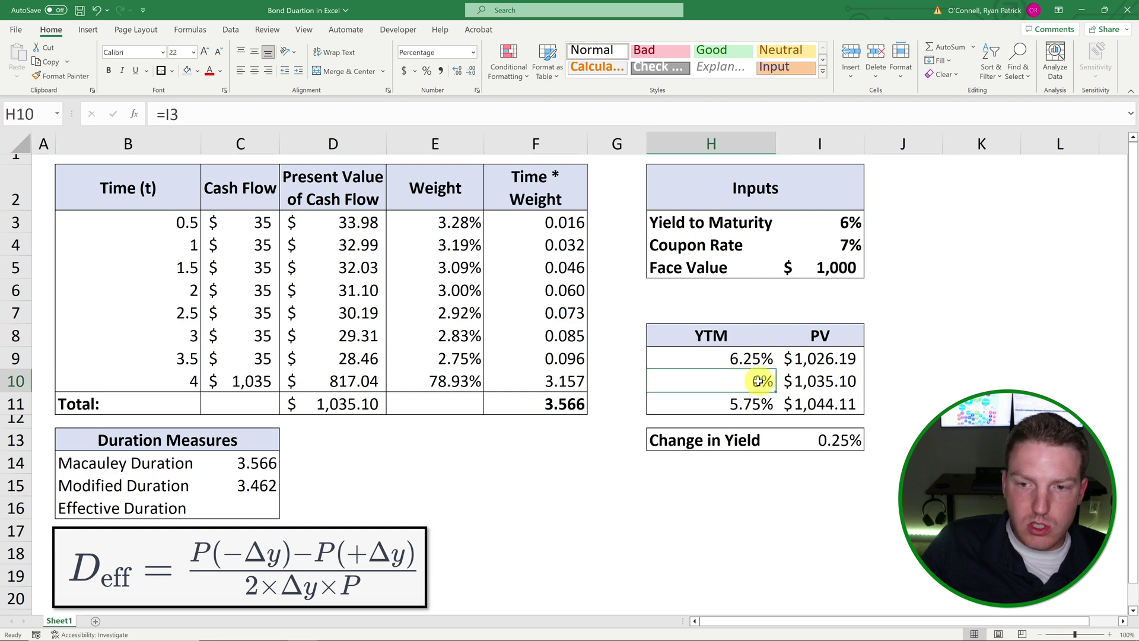
{"action": "left_click", "coordinate": [825, 225]}
{"action": "left_click", "coordinate": [819, 383]}
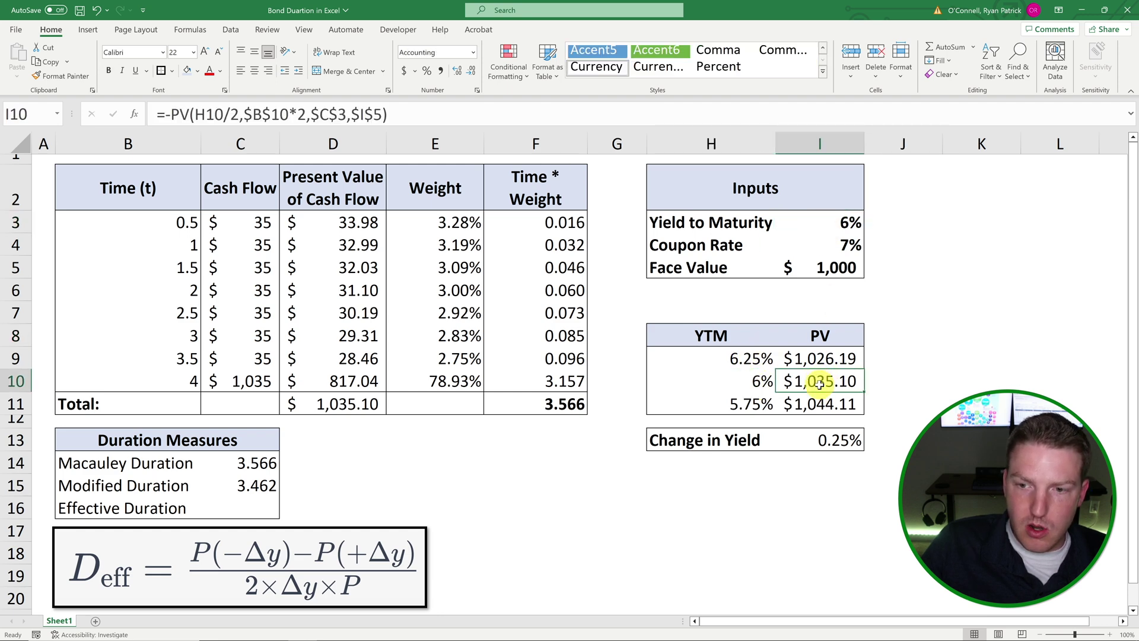
{"action": "left_click", "coordinate": [344, 403], "text": "ctrl"}
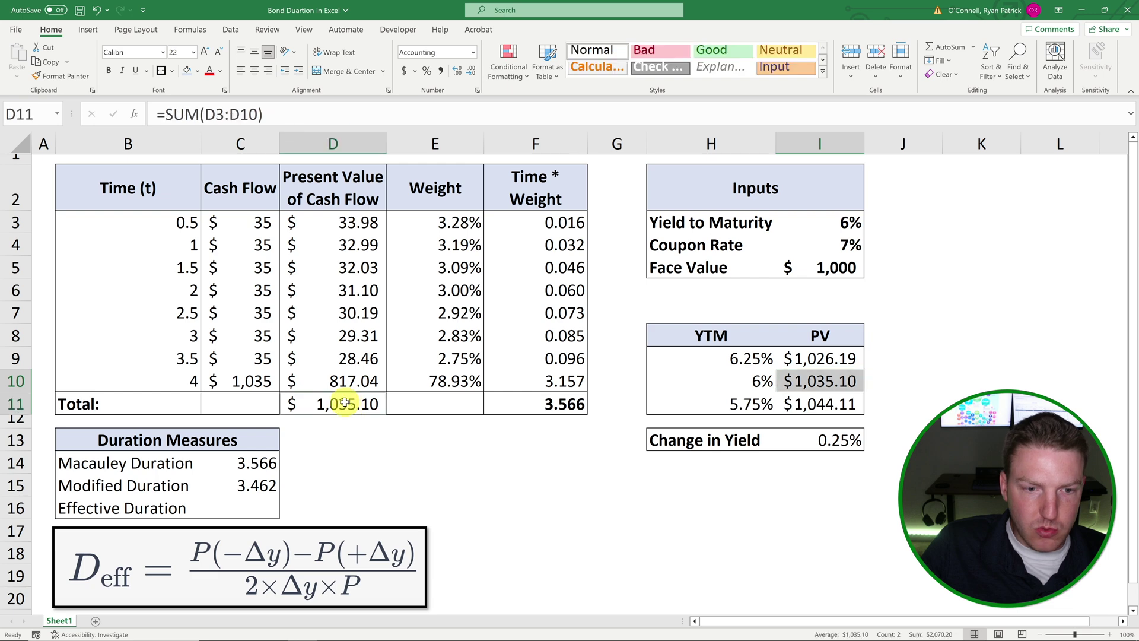
{"action": "left_click", "coordinate": [827, 380]}
{"action": "left_click", "coordinate": [889, 396]}
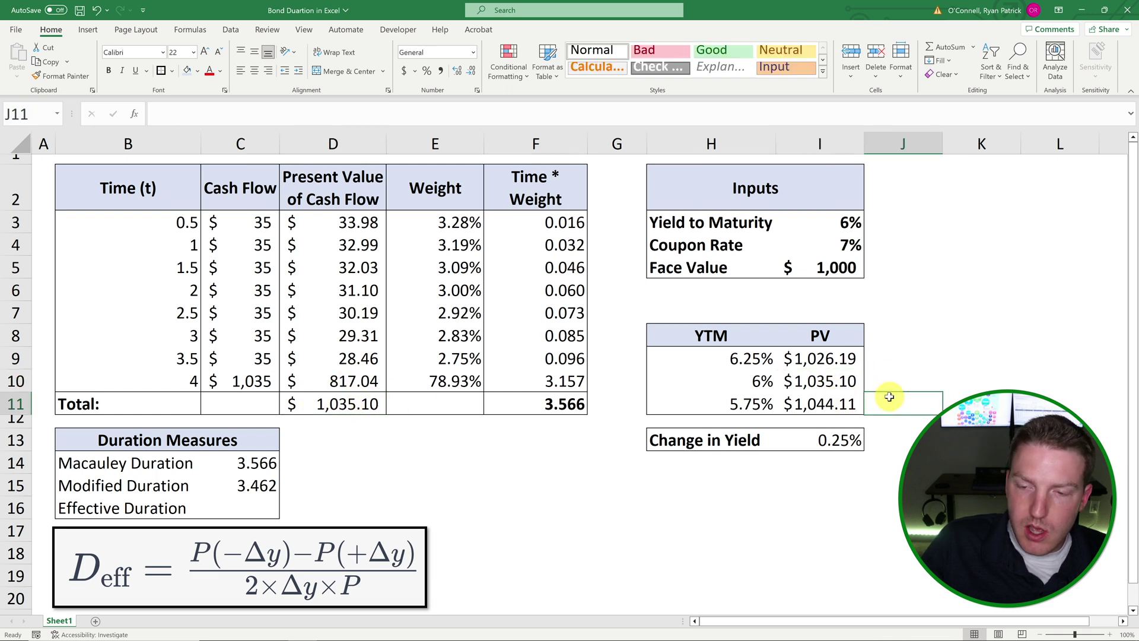
{"action": "left_click", "coordinate": [744, 405]}
{"action": "left_click", "coordinate": [830, 409]}
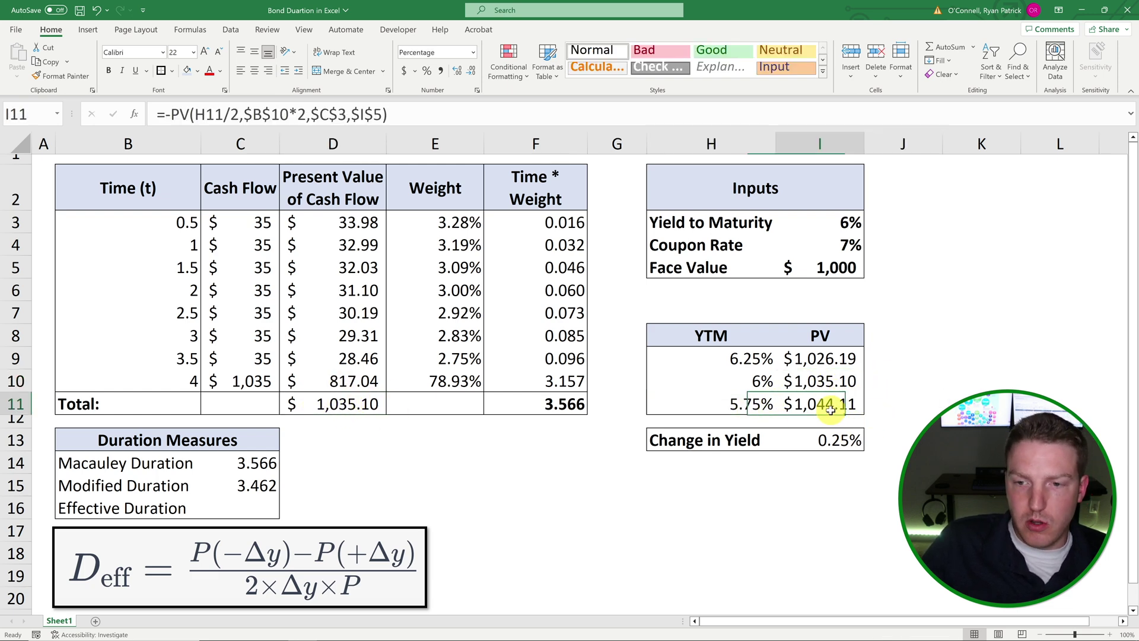
{"action": "left_click", "coordinate": [751, 354]}
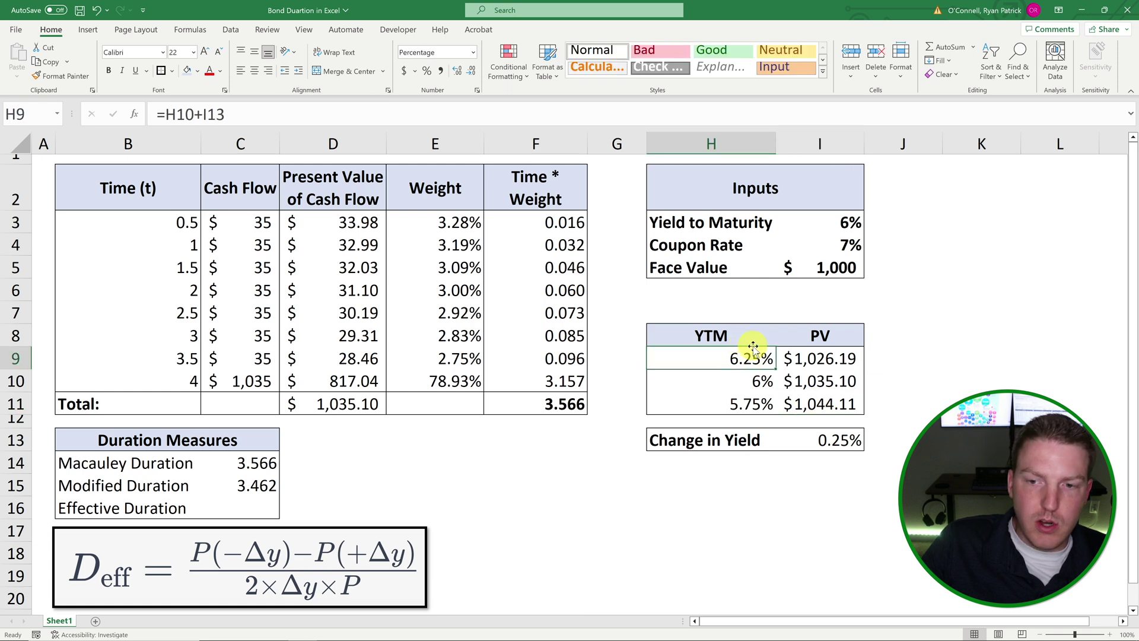
{"action": "left_click", "coordinate": [837, 363]}
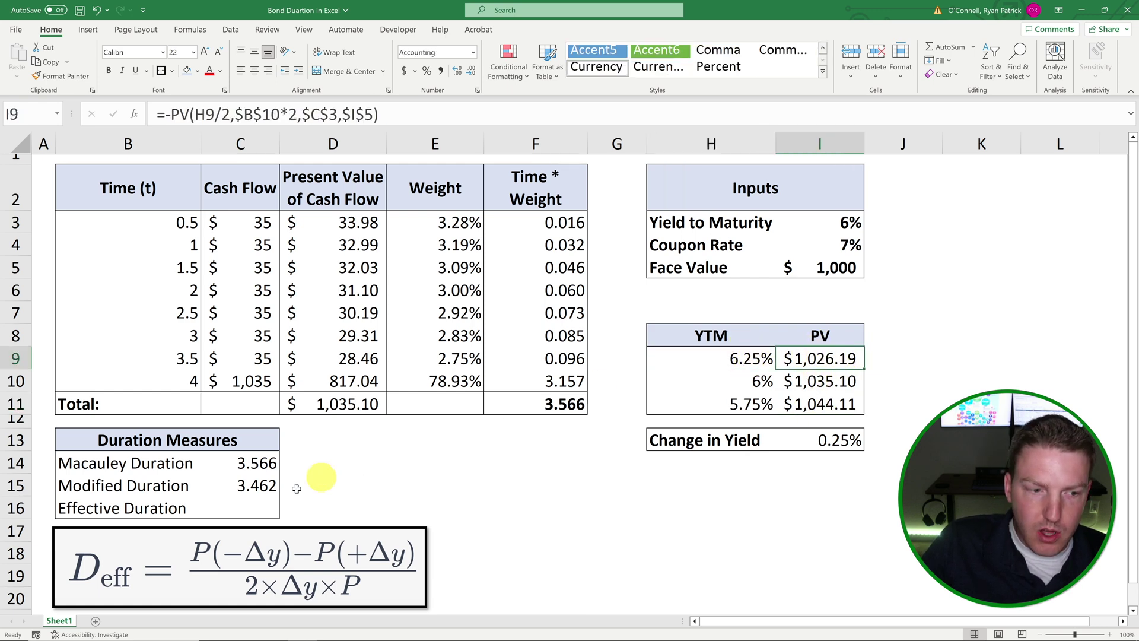
{"action": "left_click", "coordinate": [224, 506]}
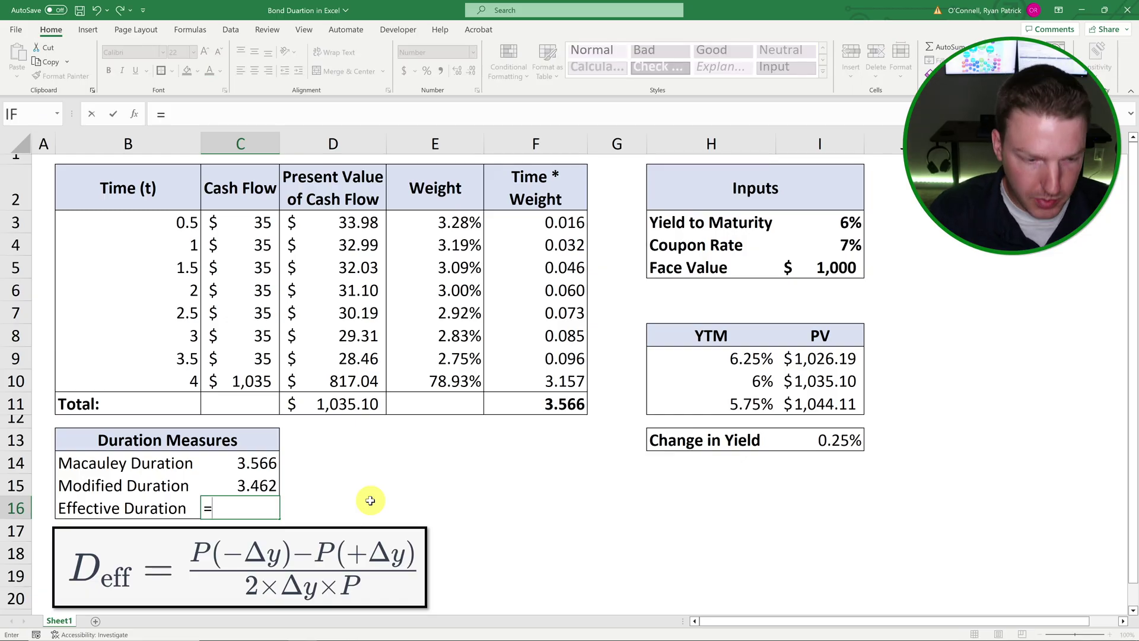
- Enter =(I11-I9)/(2*I13*I10) in C16 so Effective Duration reads 3.462
{"action": "type", "text": "("}
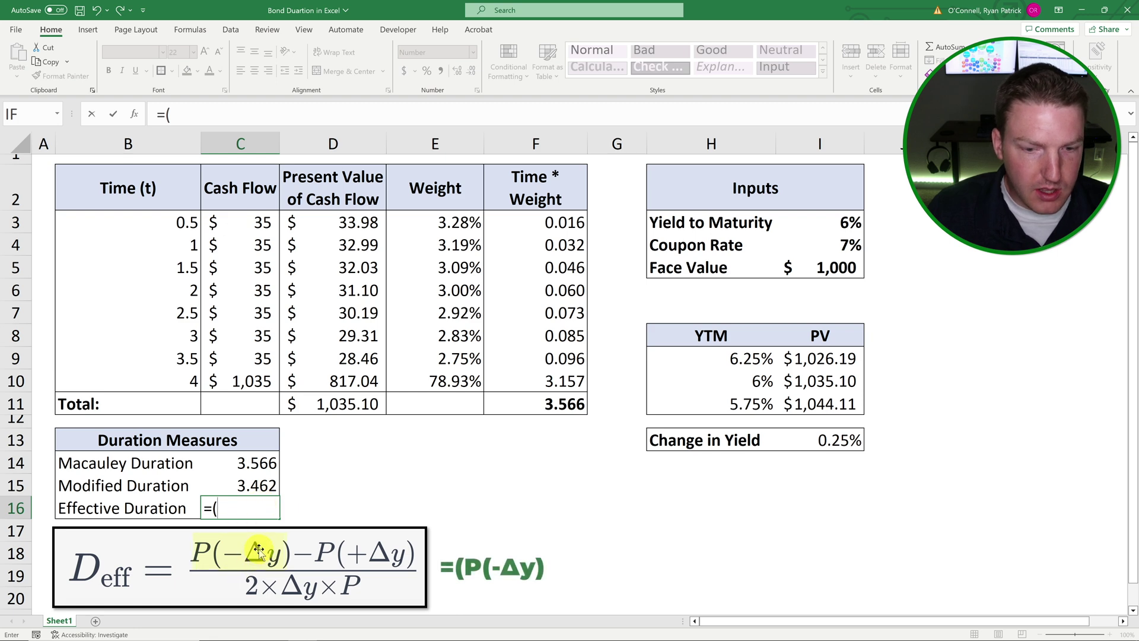
{"action": "left_click", "coordinate": [833, 405]}
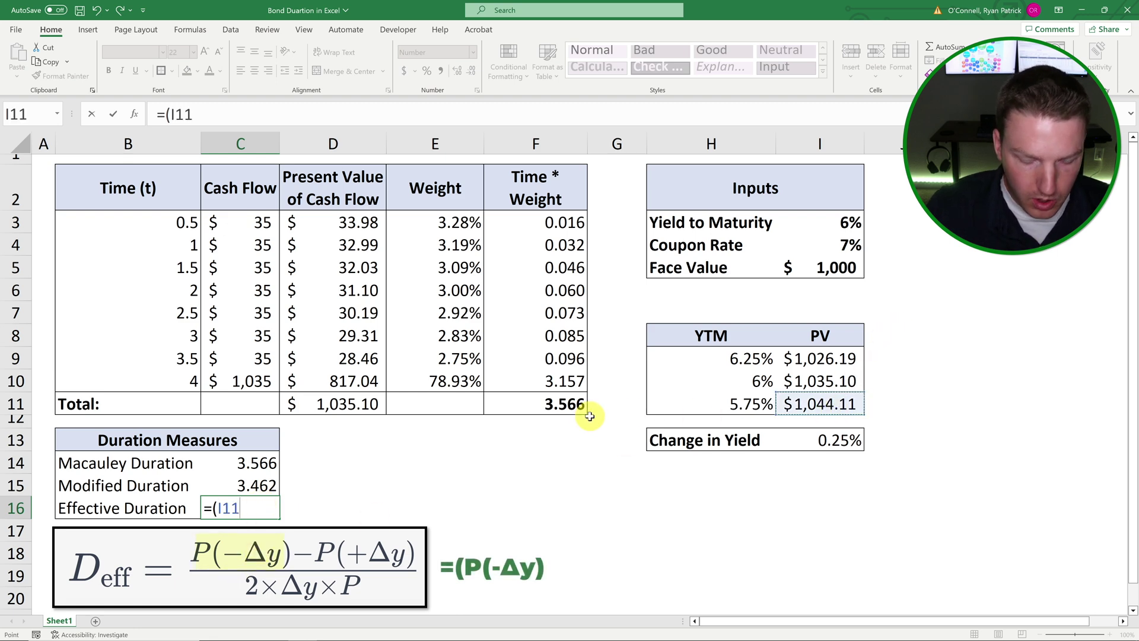
{"action": "type", "text": "-"}
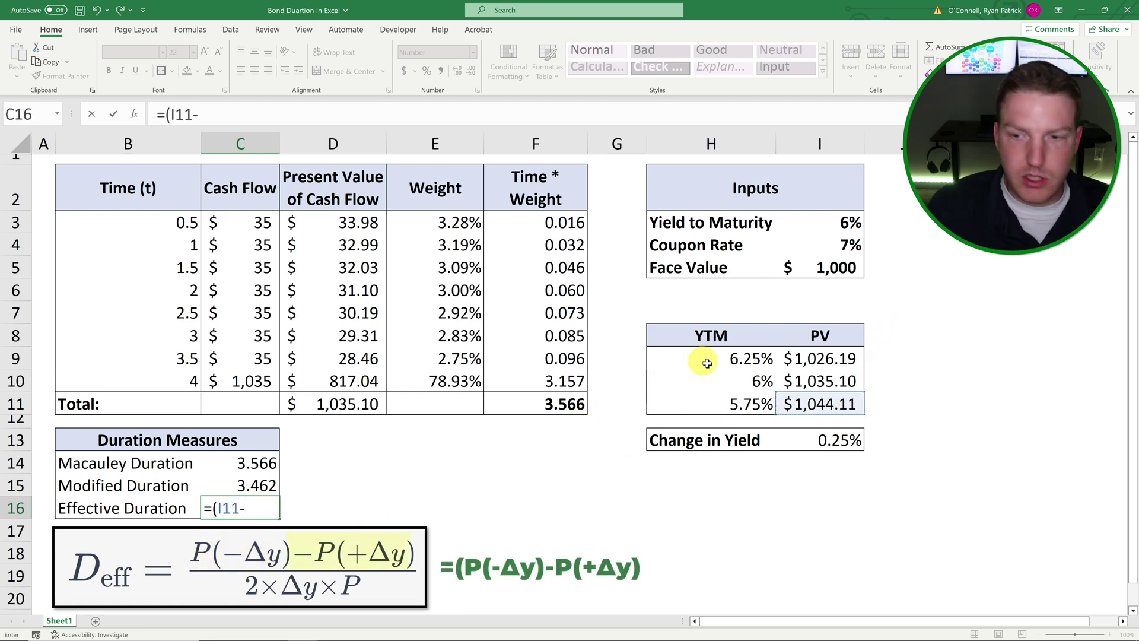
{"action": "left_click", "coordinate": [809, 360]}
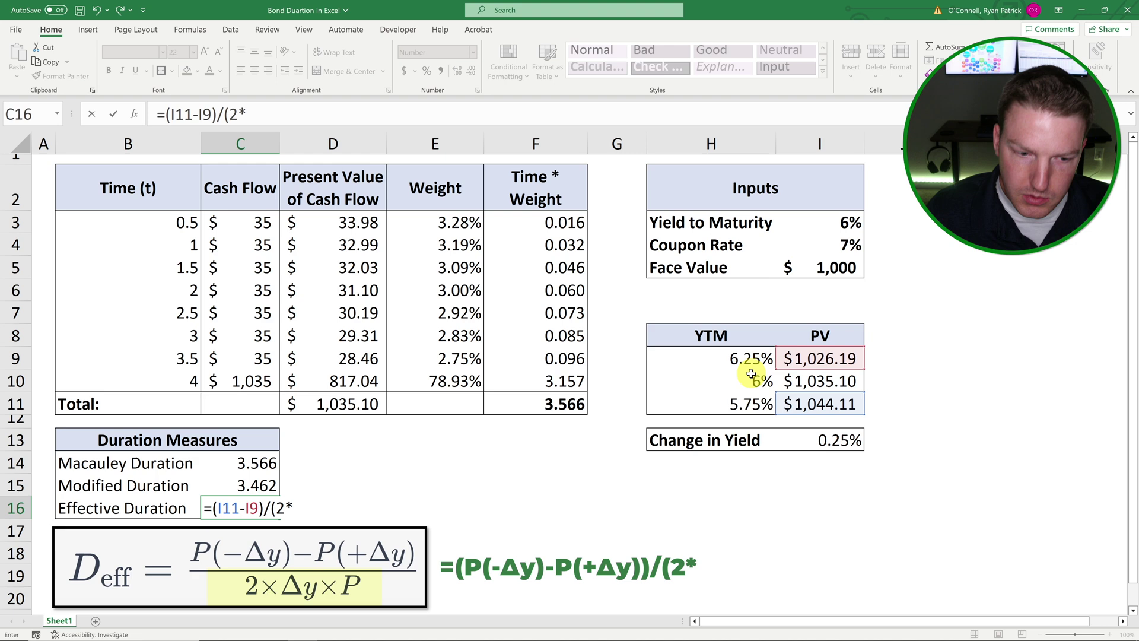
{"action": "left_click", "coordinate": [837, 442]}
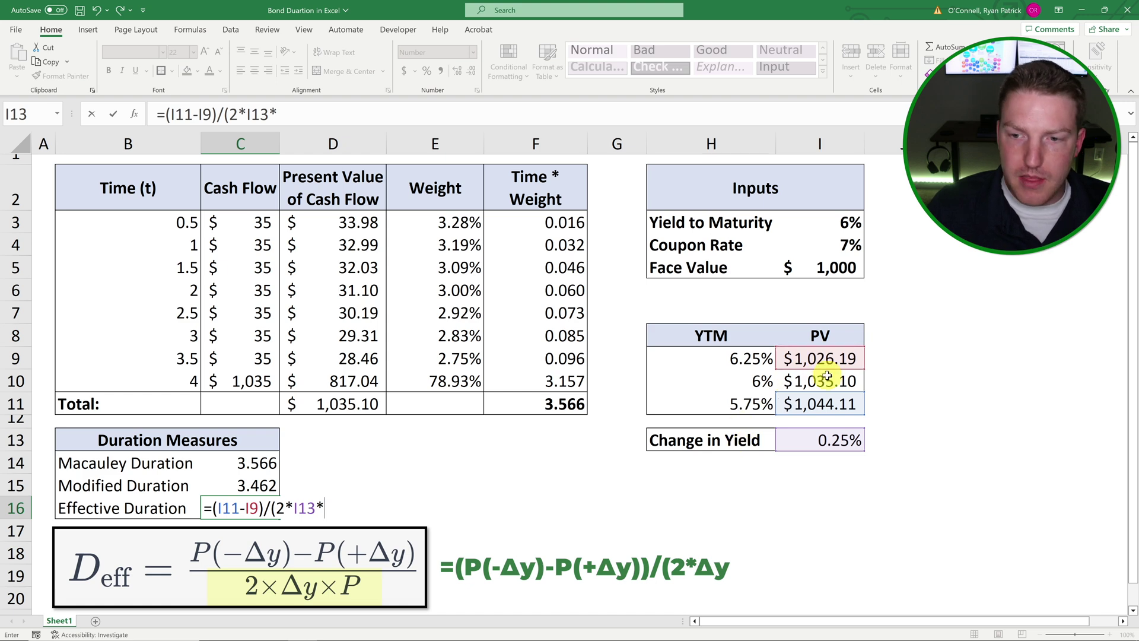
{"action": "left_click", "coordinate": [809, 383]}
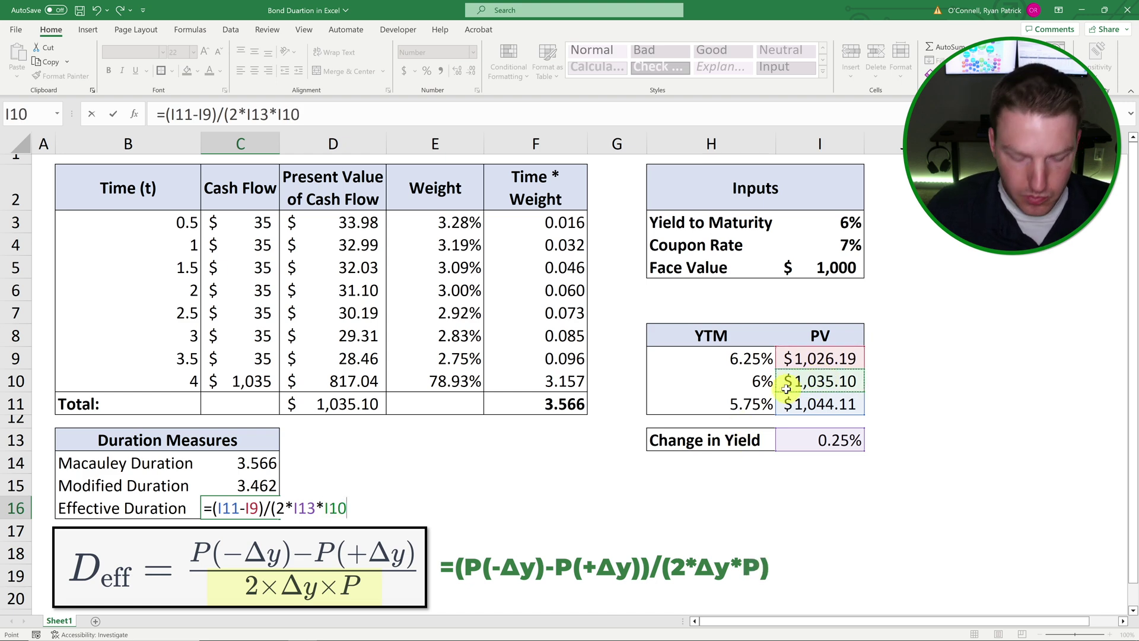
{"action": "key", "text": "Return"}
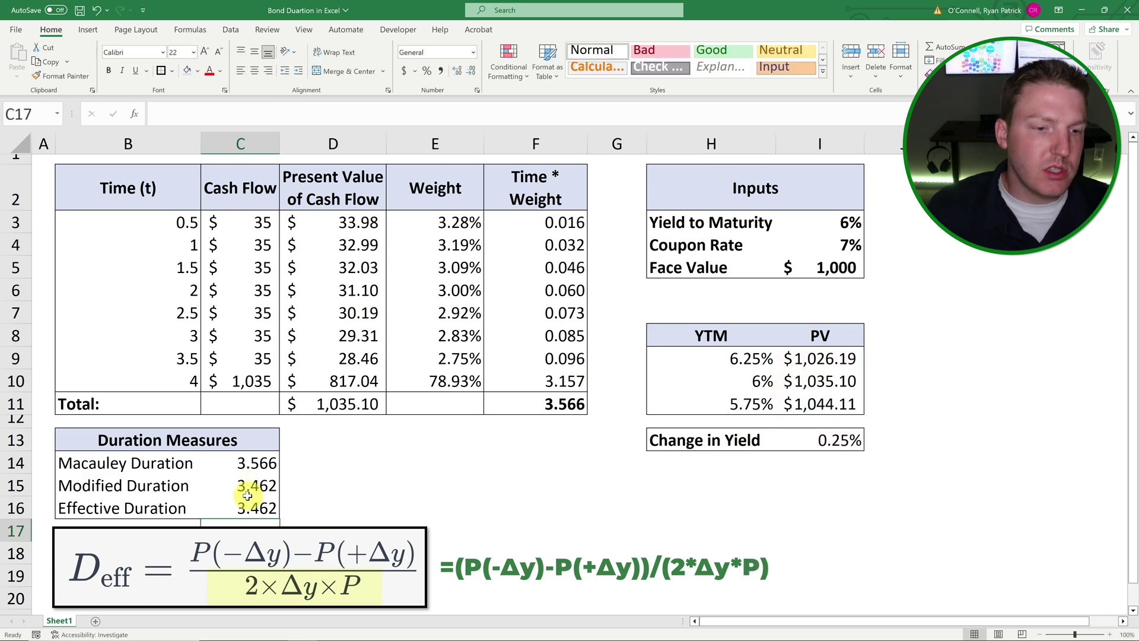
{"action": "left_click_drag", "start_coordinate": [261, 485], "coordinate": [270, 509]}
- Add three decimal places to the Modified and Effective Duration values in C15:C16
{"action": "left_click", "coordinate": [299, 485]}
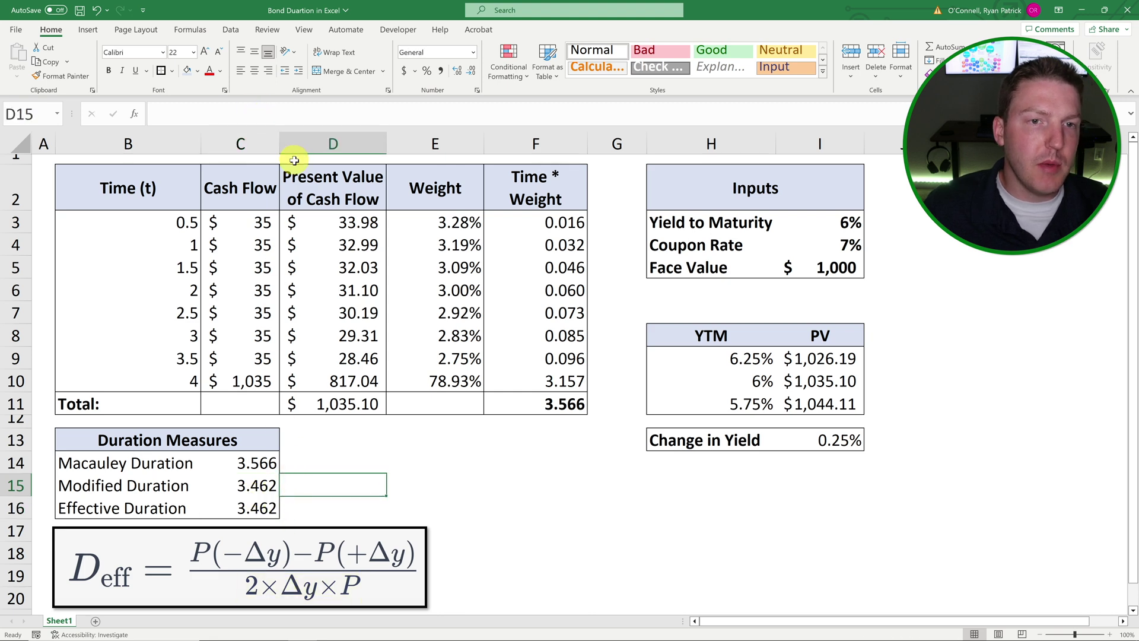
{"action": "left_click", "coordinate": [260, 463]}
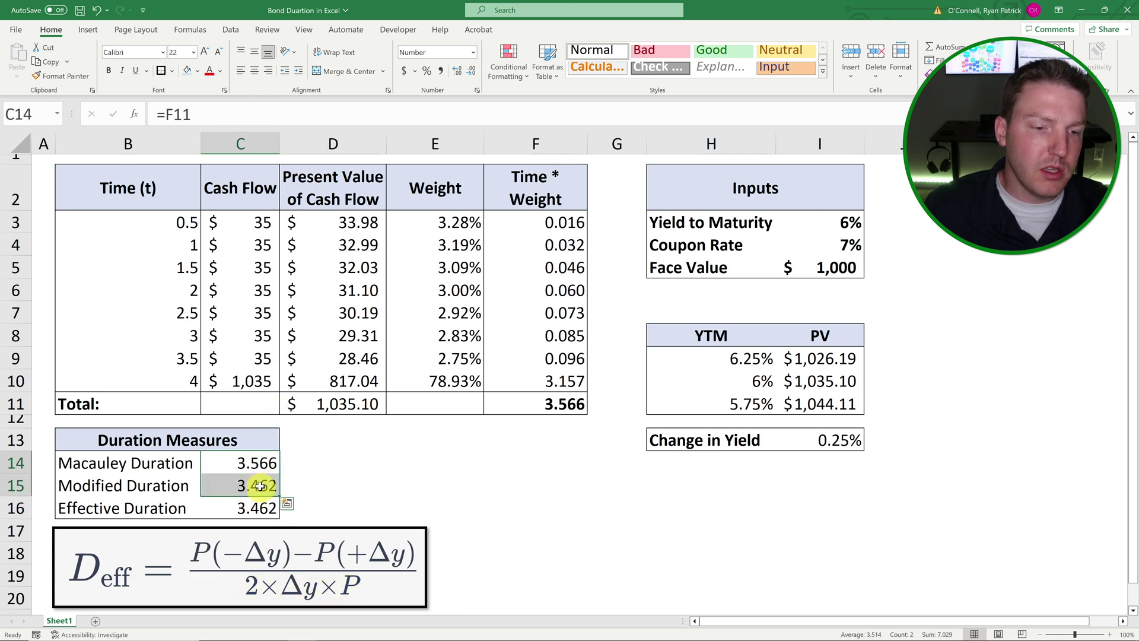
{"action": "left_click_drag", "start_coordinate": [261, 485], "coordinate": [261, 507]}
{"action": "left_click", "coordinate": [455, 72]}
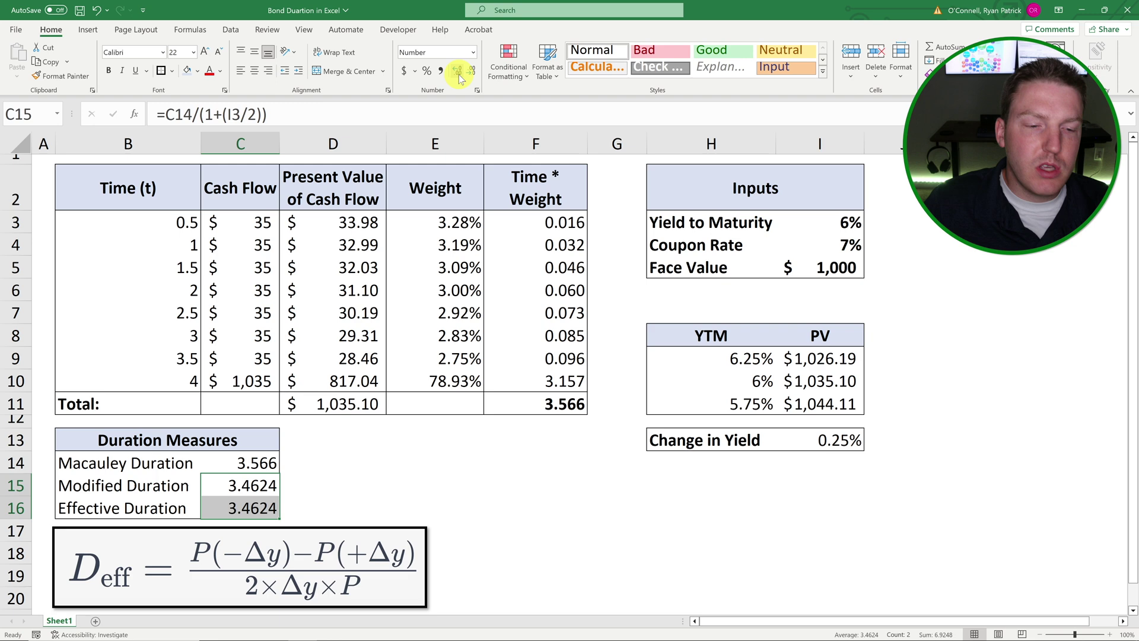
{"action": "left_click", "coordinate": [455, 73]}
{"action": "left_click", "coordinate": [455, 73]}
- Review the duration formulas and yield change, comparing 3.462353 against 3.462425
{"action": "left_click_drag", "start_coordinate": [254, 479], "coordinate": [257, 508]}
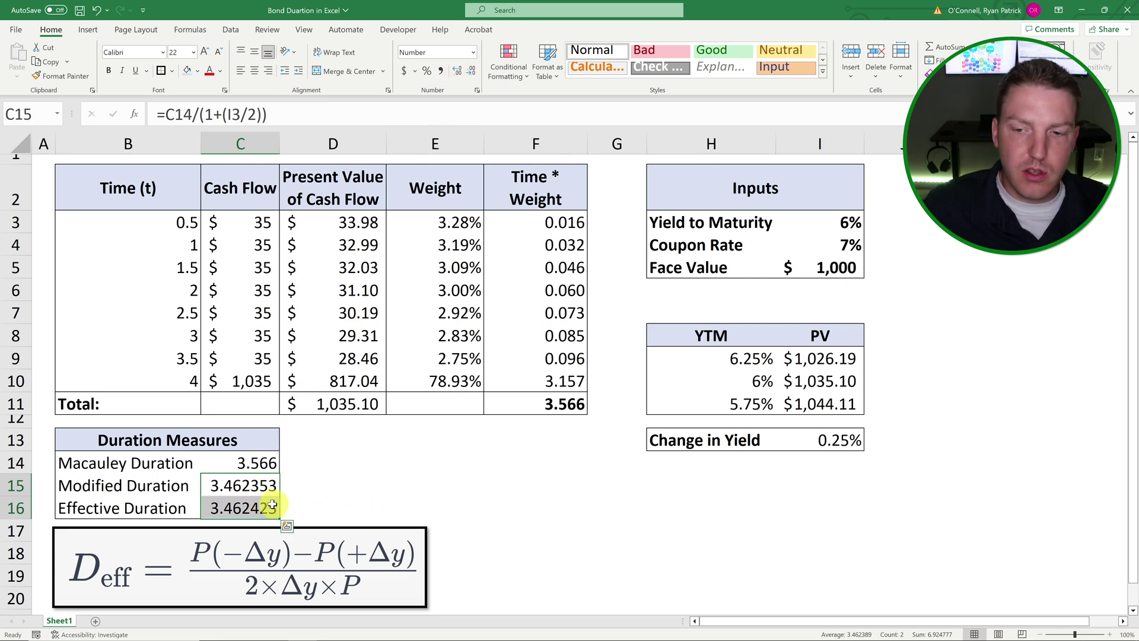
{"action": "left_click", "coordinate": [241, 482]}
{"action": "left_click", "coordinate": [246, 508]}
{"action": "left_click", "coordinate": [617, 484]}
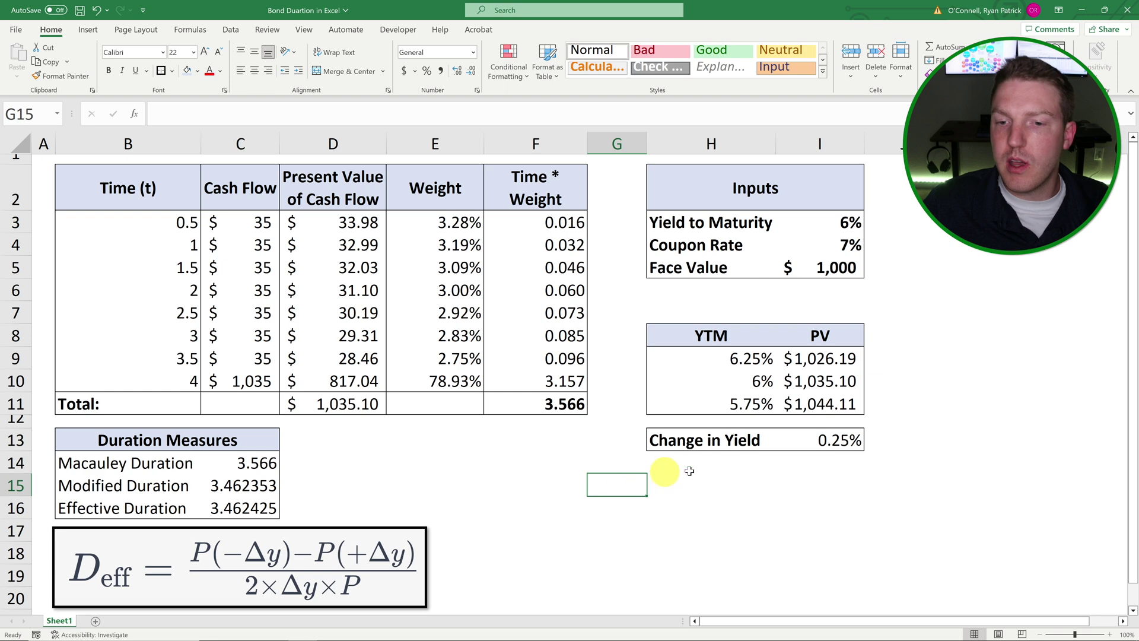
{"action": "left_click", "coordinate": [831, 451]}
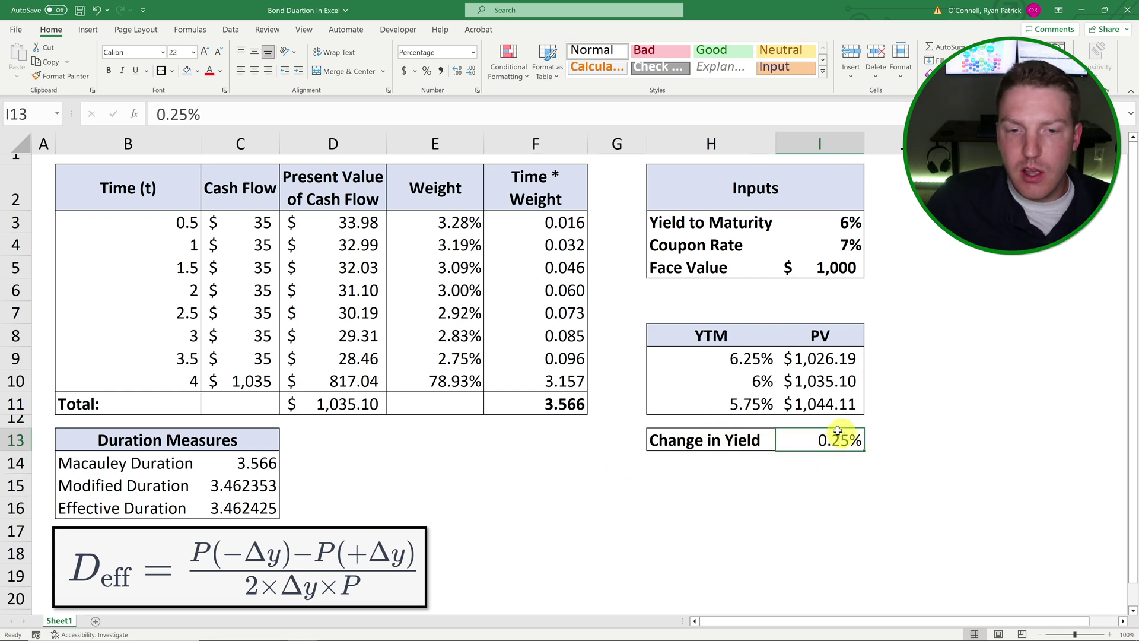
{"action": "left_click_drag", "start_coordinate": [249, 508], "coordinate": [261, 486]}
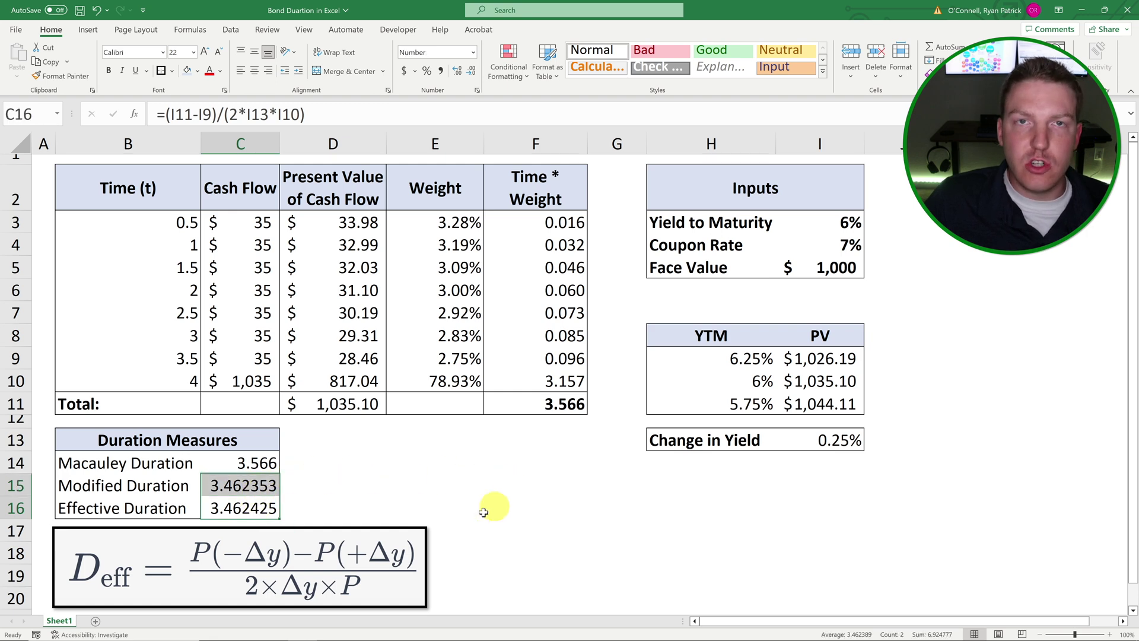
{"action": "left_click", "coordinate": [245, 507]}
{"action": "left_click_drag", "start_coordinate": [113, 508], "coordinate": [261, 509]}
{"action": "left_click", "coordinate": [249, 507]}
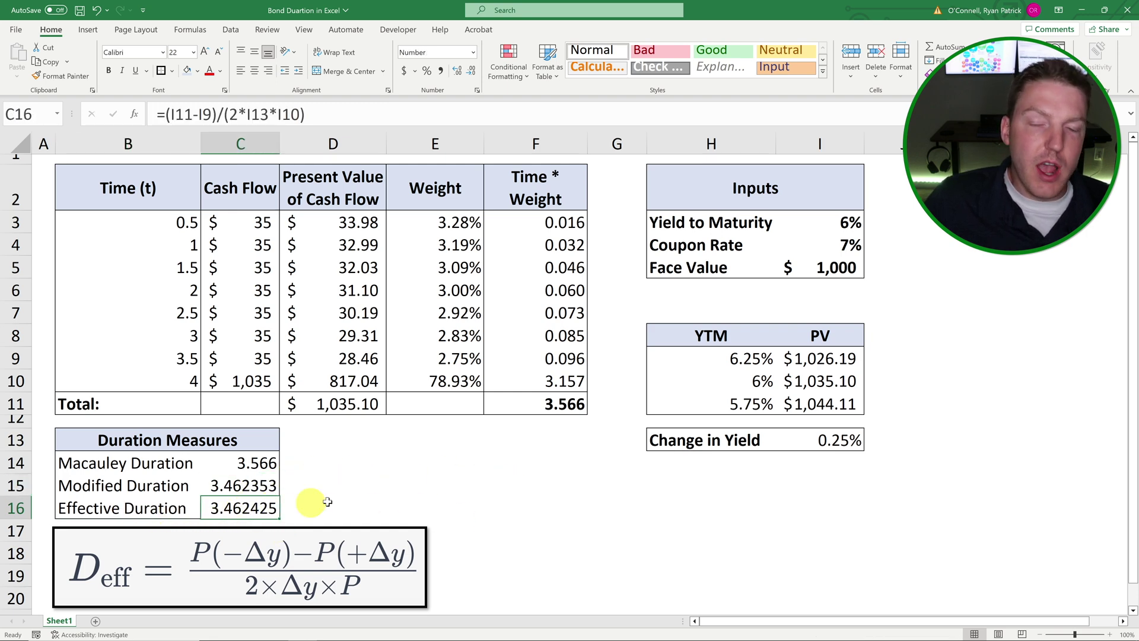
{"action": "left_click", "coordinate": [442, 485]}
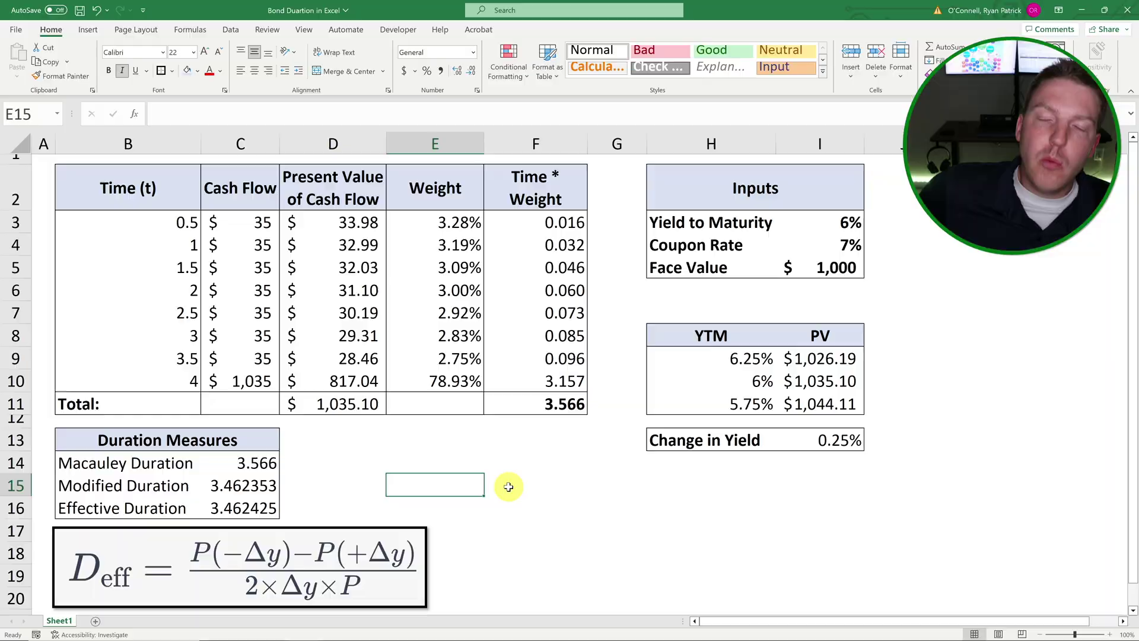